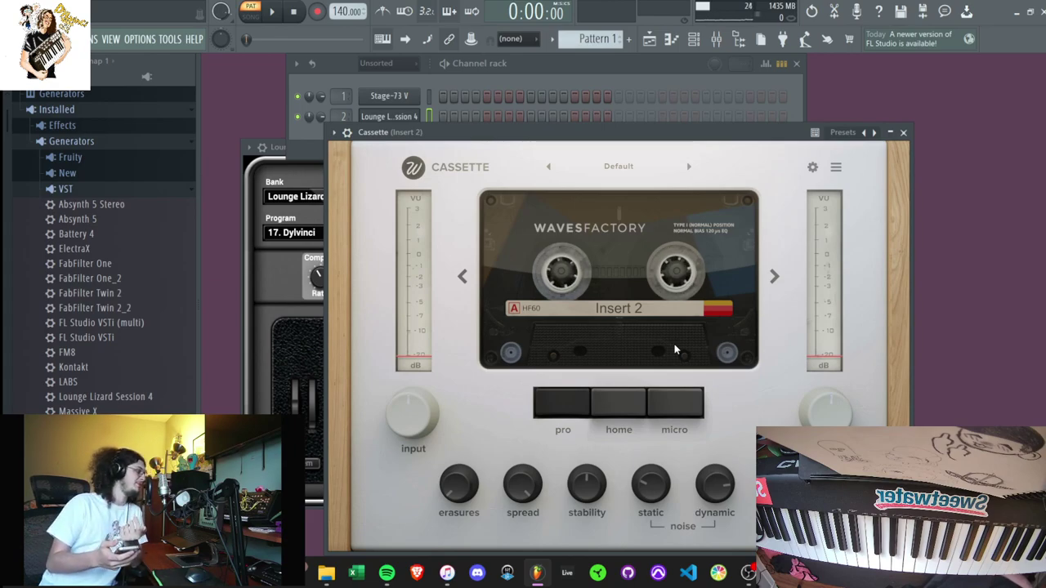
- Show all channels in the channel rack and record a Stage-73 V take as notes and automation
{"action": "left_click", "coordinate": [382, 65]}
{"action": "left_click", "coordinate": [378, 79]}
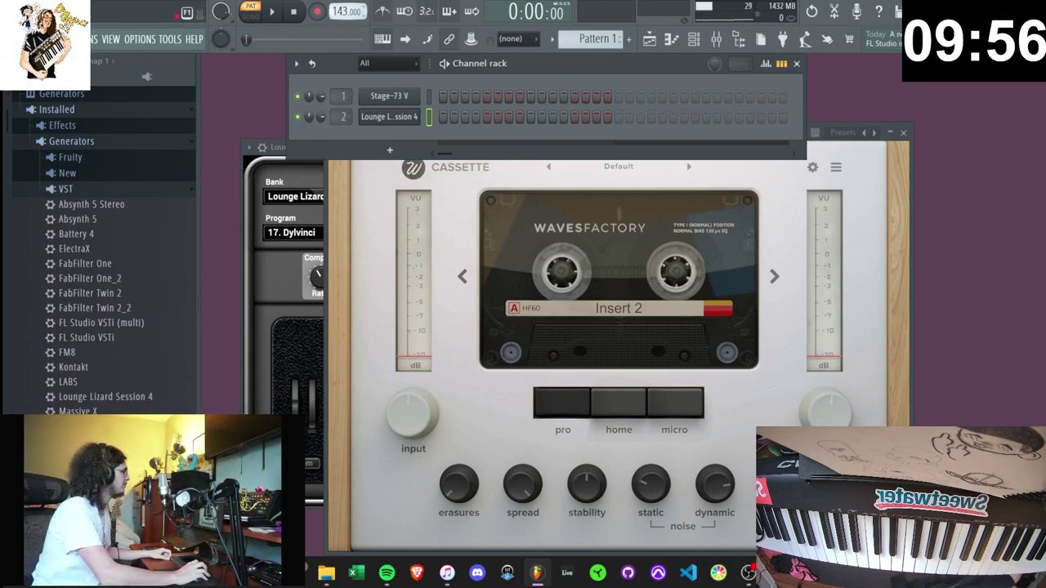
{"action": "left_click", "coordinate": [315, 12]}
{"action": "left_click", "coordinate": [474, 352]}
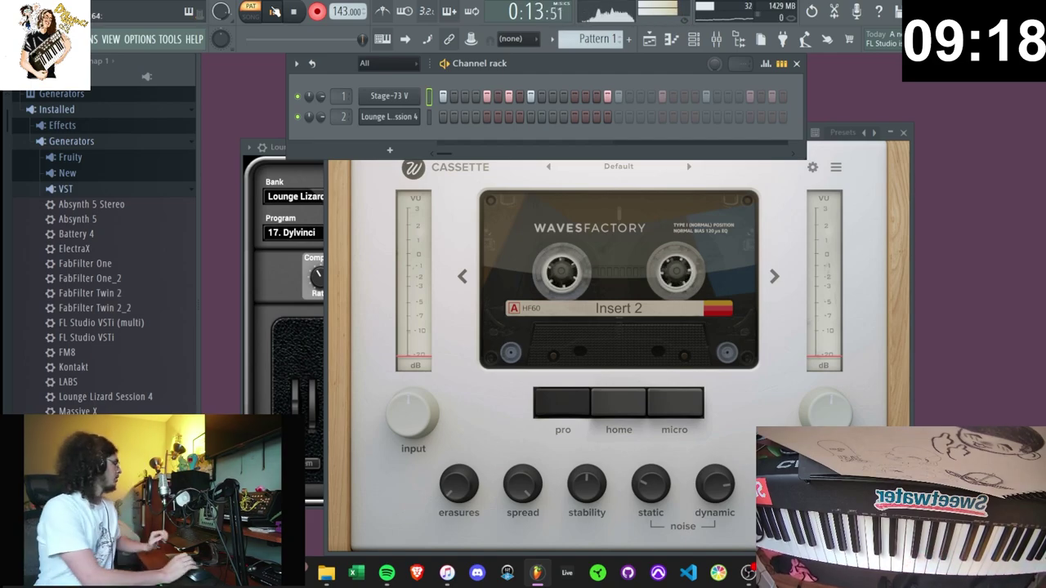
{"action": "key", "text": "space"}
- Delete the Stage-73 V notes in the first four bars and align the low E3 note with the start of bar 5
{"action": "left_click", "coordinate": [574, 97]}
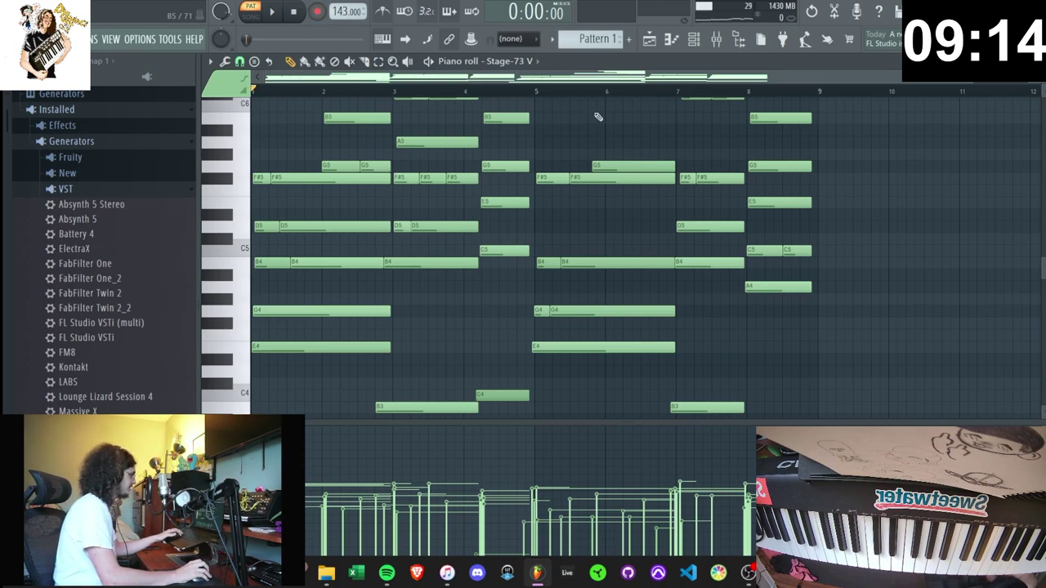
{"action": "key", "text": "space"}
{"action": "scroll", "coordinate": [560, 232], "scroll_direction": "down", "scroll_amount": 4}
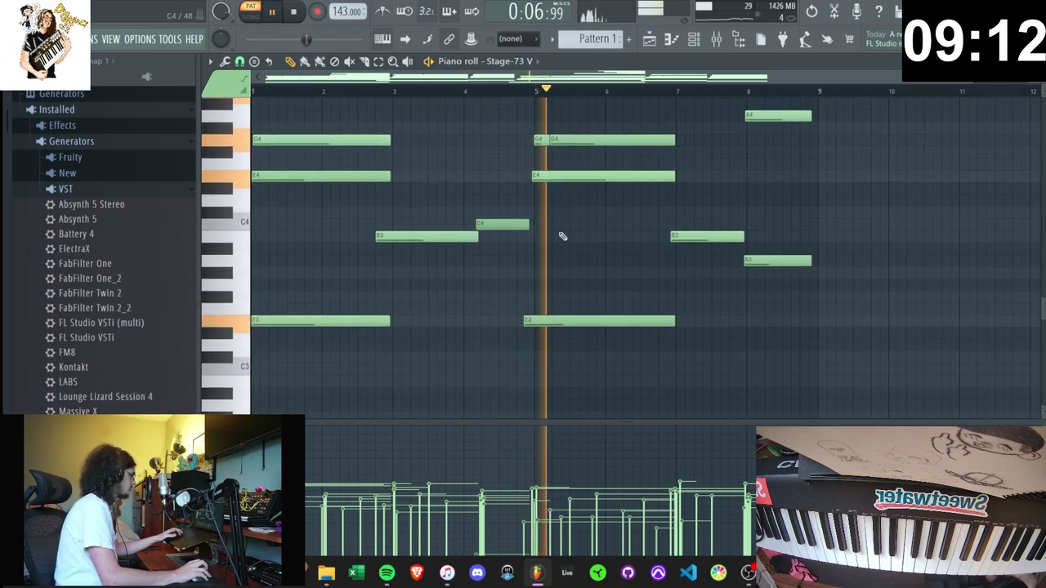
{"action": "left_click_drag", "start_coordinate": [514, 367], "coordinate": [198, 27]}
{"action": "scroll", "coordinate": [549, 234], "scroll_direction": "down", "scroll_amount": 5}
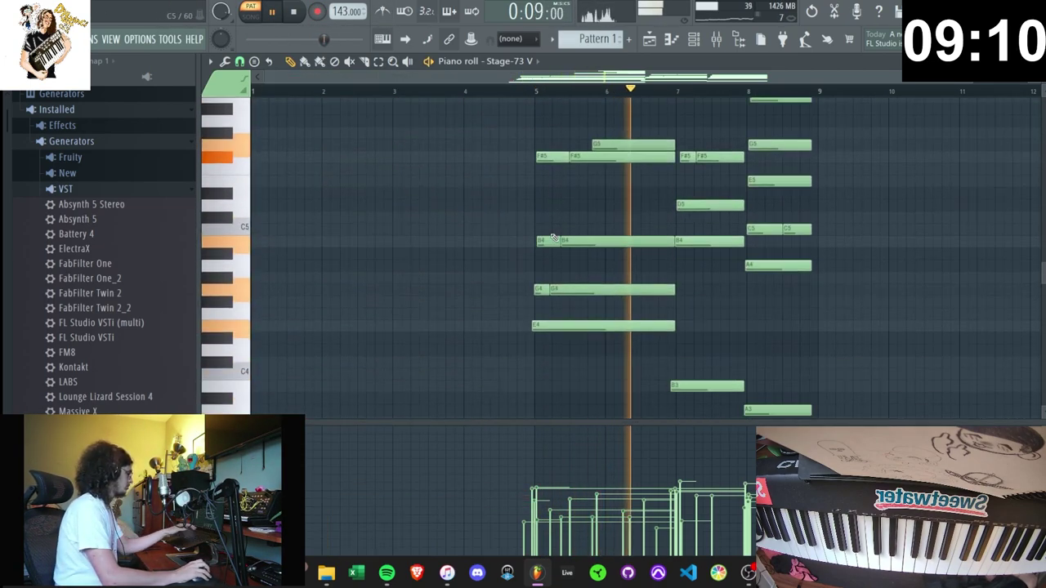
{"action": "left_click", "coordinate": [544, 365]}
{"action": "left_click_drag", "start_coordinate": [544, 366], "coordinate": [554, 365]}
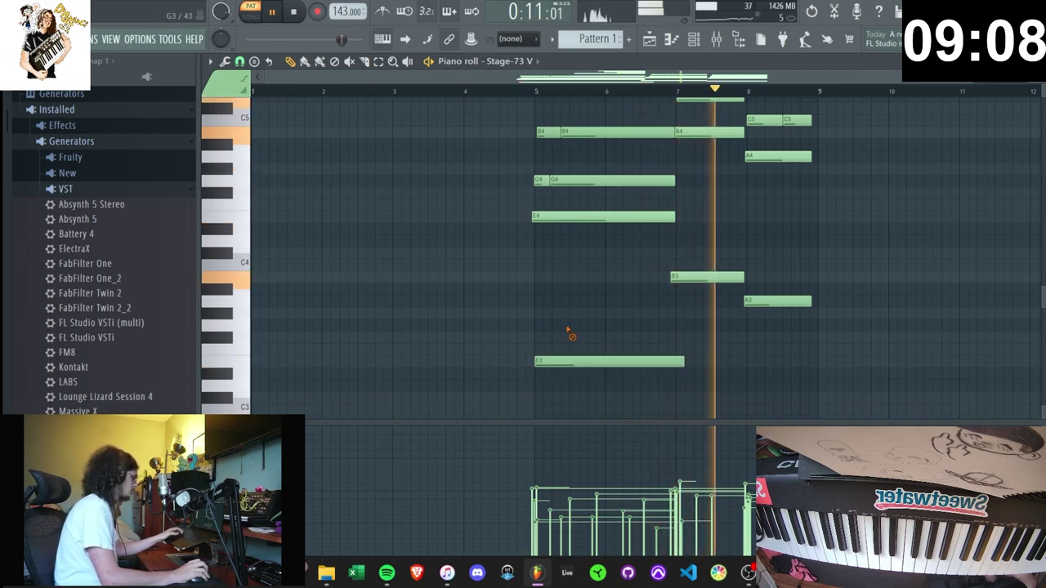
- Move all remaining Stage-73 V notes four bars earlier so the phrase begins at bar 1, and deselect them
{"action": "left_click_drag", "start_coordinate": [896, 364], "coordinate": [526, 88]}
{"action": "scroll", "coordinate": [582, 325], "scroll_direction": "down", "scroll_amount": 3}
{"action": "scroll", "coordinate": [572, 343], "scroll_direction": "up", "scroll_amount": 6}
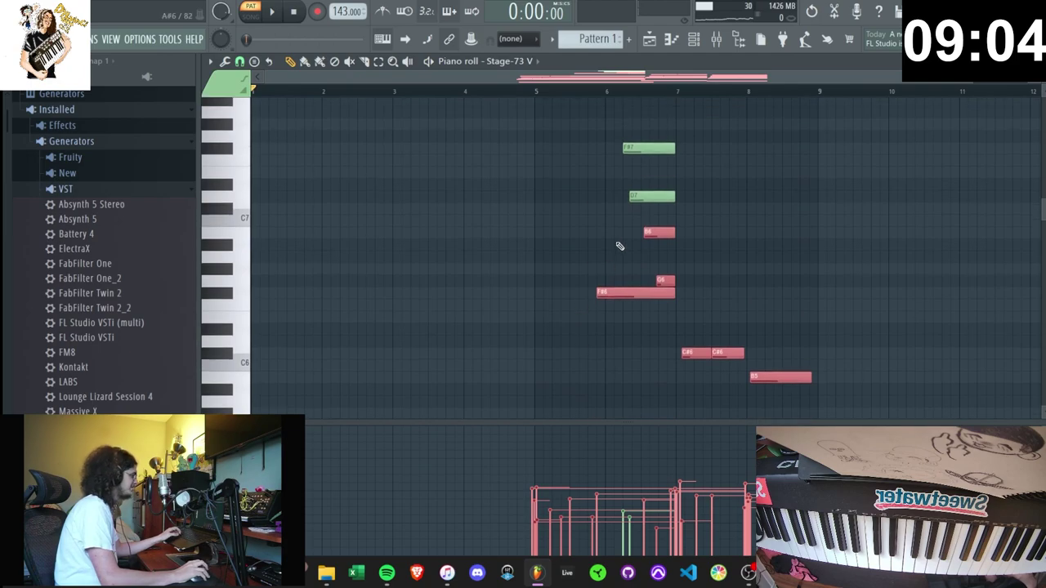
{"action": "scroll", "coordinate": [613, 294], "scroll_direction": "down", "scroll_amount": 2}
{"action": "scroll", "coordinate": [588, 295], "scroll_direction": "down", "scroll_amount": 6}
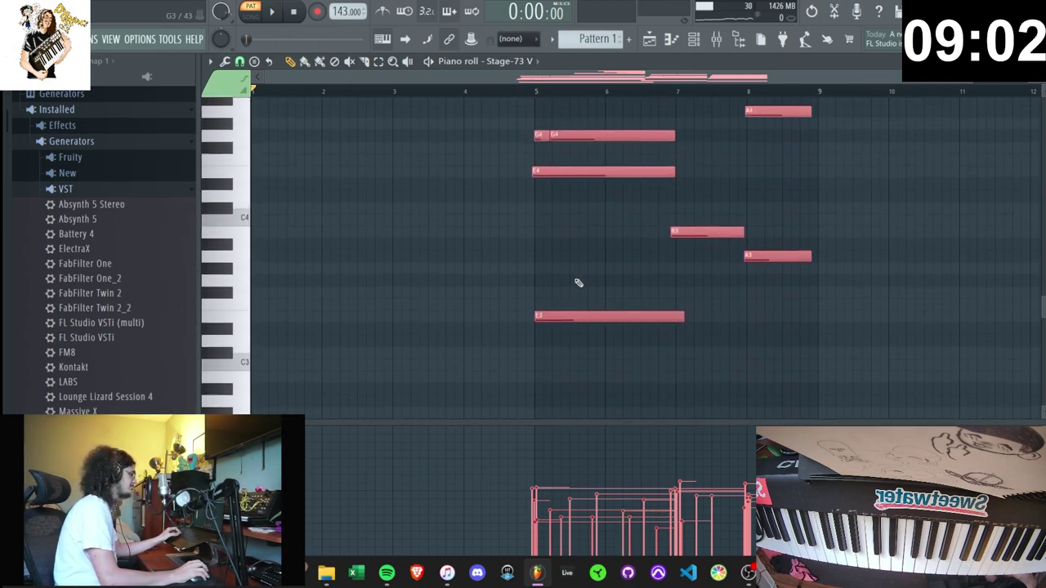
{"action": "left_click_drag", "start_coordinate": [547, 317], "coordinate": [265, 319]}
{"action": "scroll", "coordinate": [299, 275], "scroll_direction": "up", "scroll_amount": 2}
{"action": "left_click", "coordinate": [299, 276], "text": "ctrl"}
- Play the shifted Stage-73 V phrase from the start and cut all of its notes
{"action": "key", "text": "space"}
{"action": "scroll", "coordinate": [572, 253], "scroll_direction": "up", "scroll_amount": 2}
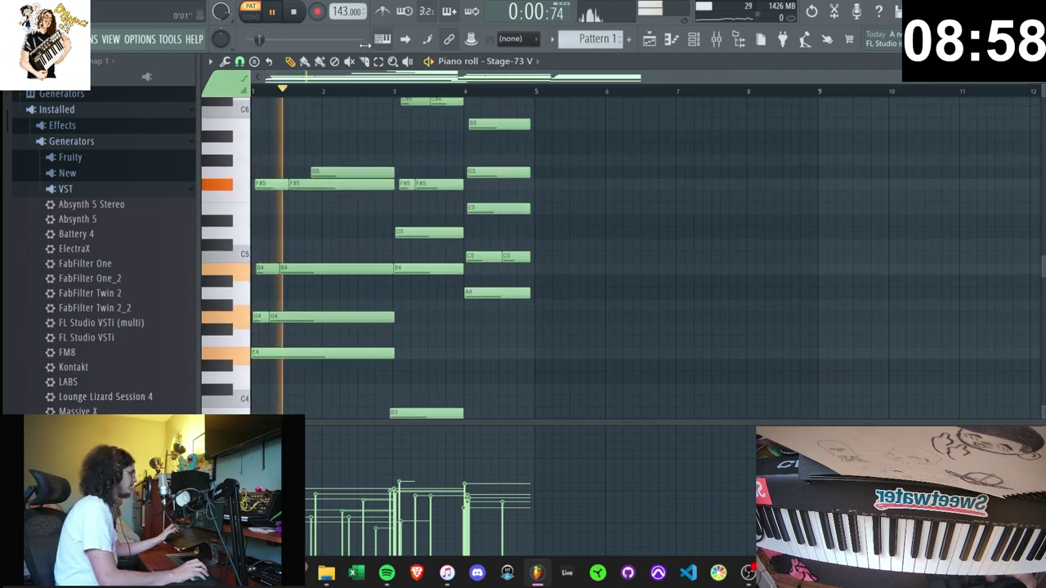
{"action": "scroll", "coordinate": [408, 193], "scroll_direction": "up", "scroll_amount": 3}
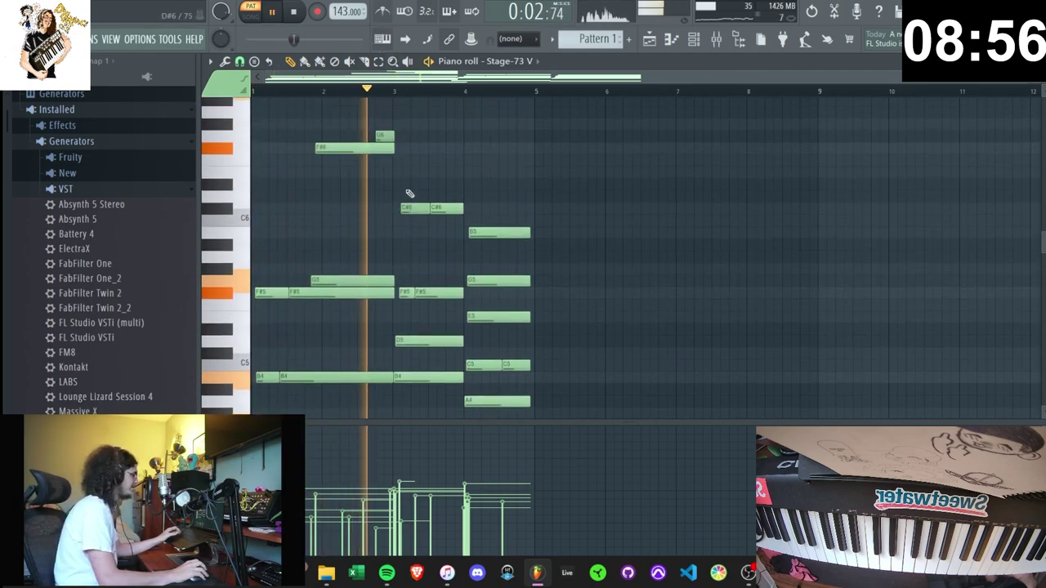
{"action": "key", "text": "space"}
{"action": "key", "text": "space"}
{"action": "key", "text": "ctrl+x"}
{"action": "key", "text": "space"}
- Record a fresh eight-bar chord take on the Stage-73 V channel as notes and automation
{"action": "key", "text": "F6"}
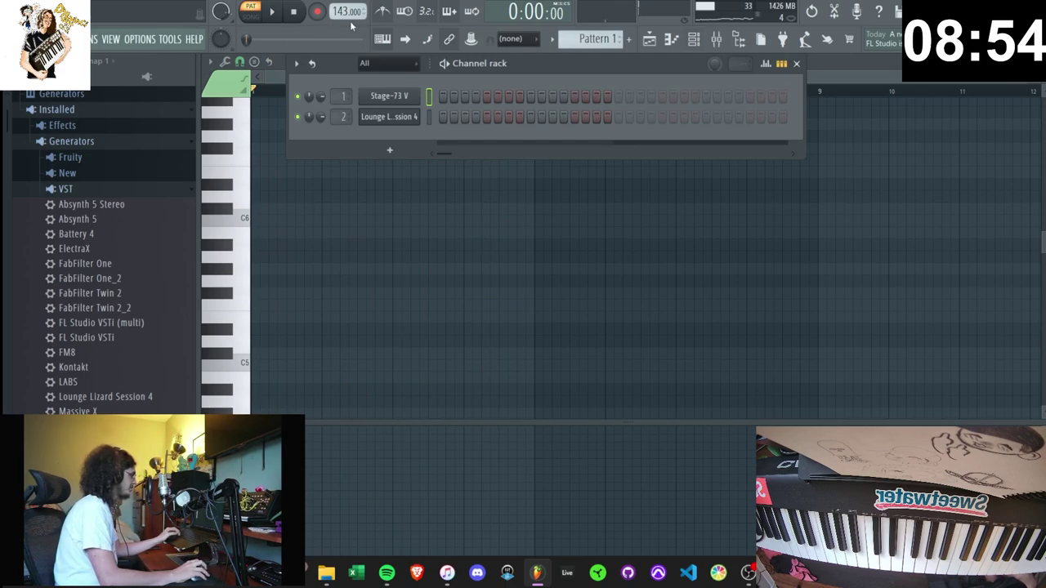
{"action": "left_click", "coordinate": [320, 12]}
{"action": "left_click", "coordinate": [540, 360]}
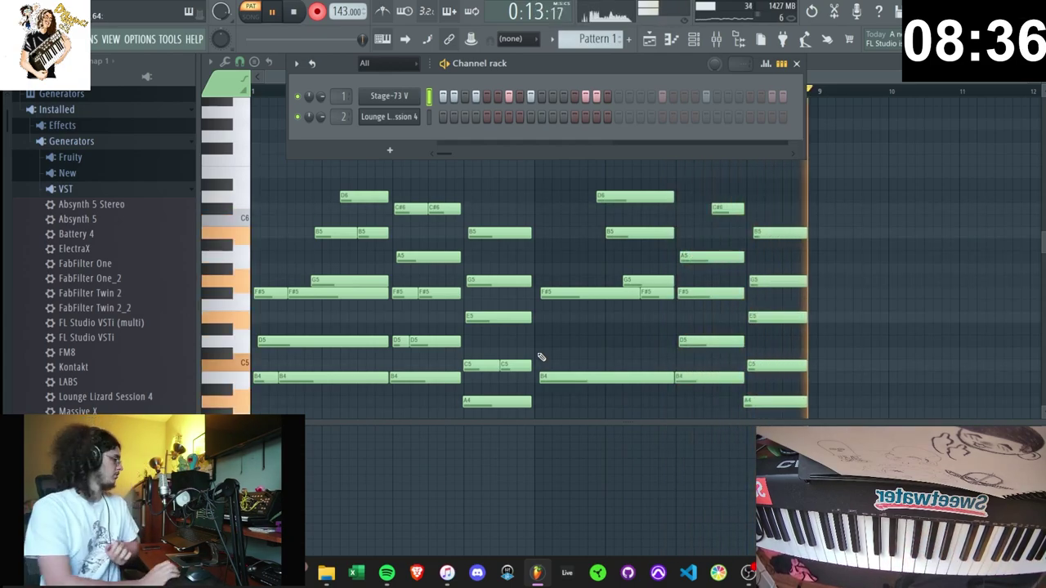
{"action": "key", "text": "space"}
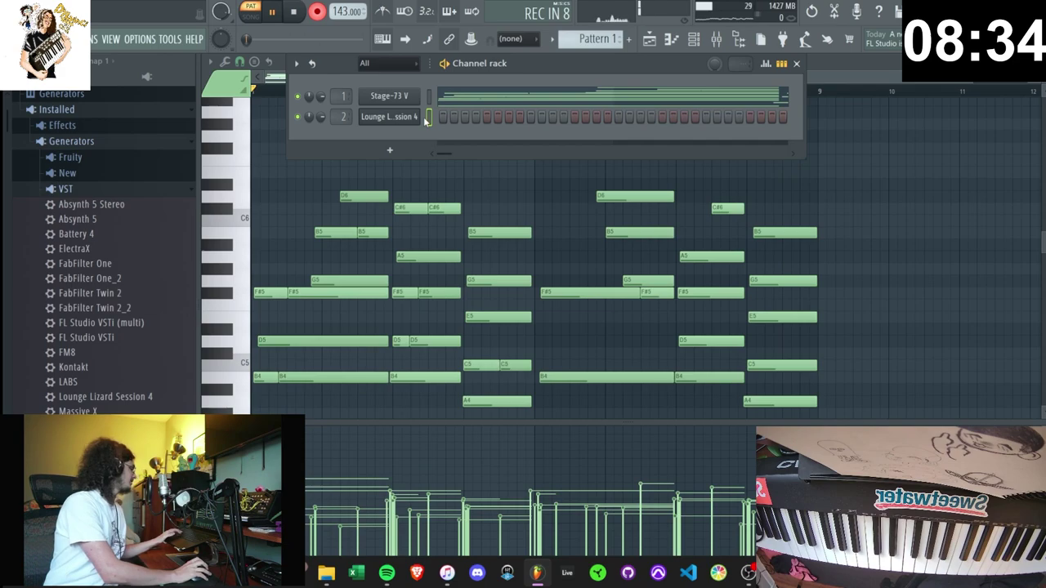
- Record a Lounge Lizard Session 4 part over the Stage-73 V chords and view its recorded notes in the piano roll
{"action": "left_click", "coordinate": [781, 66]}
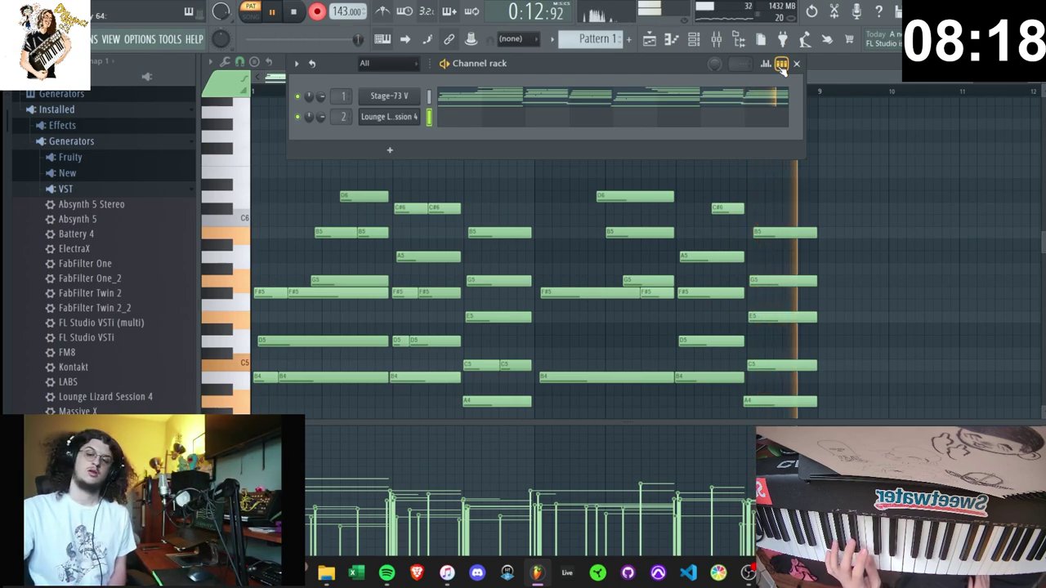
{"action": "key", "text": "space"}
{"action": "left_click", "coordinate": [717, 118]}
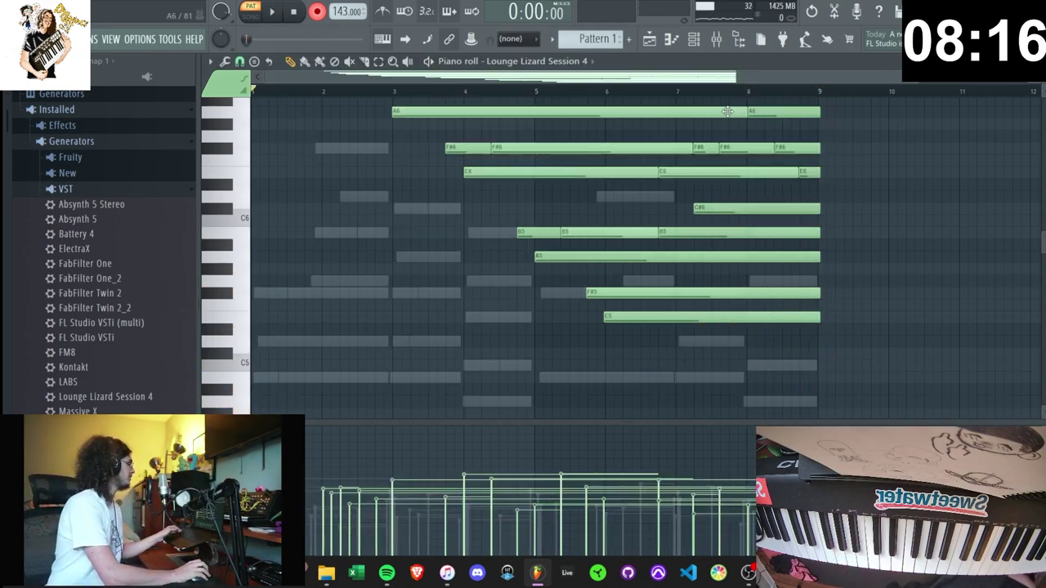
{"action": "scroll", "coordinate": [689, 193], "scroll_direction": "down", "scroll_amount": 2}
{"action": "scroll", "coordinate": [689, 192], "scroll_direction": "up", "scroll_amount": 5}
- Play the pattern with recording off and add Purity as a new channel below Lounge Lizard Session 4
{"action": "key", "text": "space"}
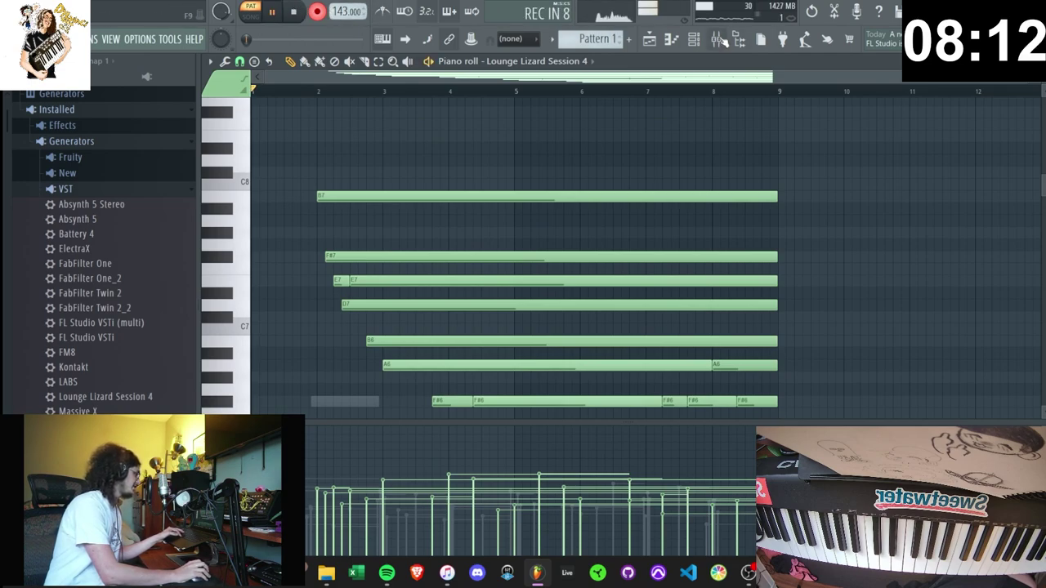
{"action": "key", "text": "space"}
{"action": "left_click", "coordinate": [693, 39]}
{"action": "key", "text": "space"}
{"action": "scroll", "coordinate": [123, 164], "scroll_direction": "down", "scroll_amount": 6}
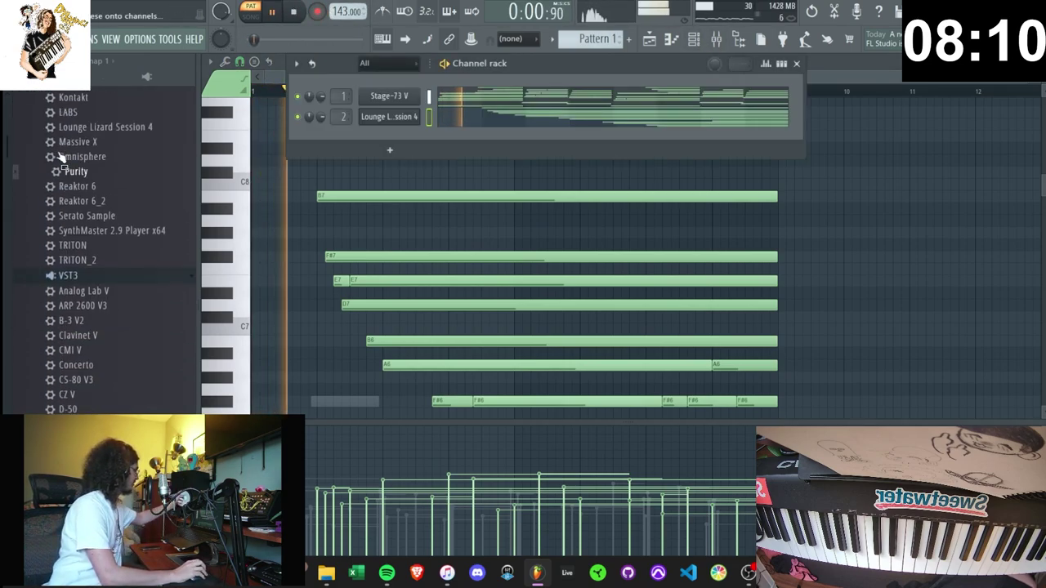
{"action": "left_click_drag", "start_coordinate": [119, 155], "coordinate": [372, 139]}
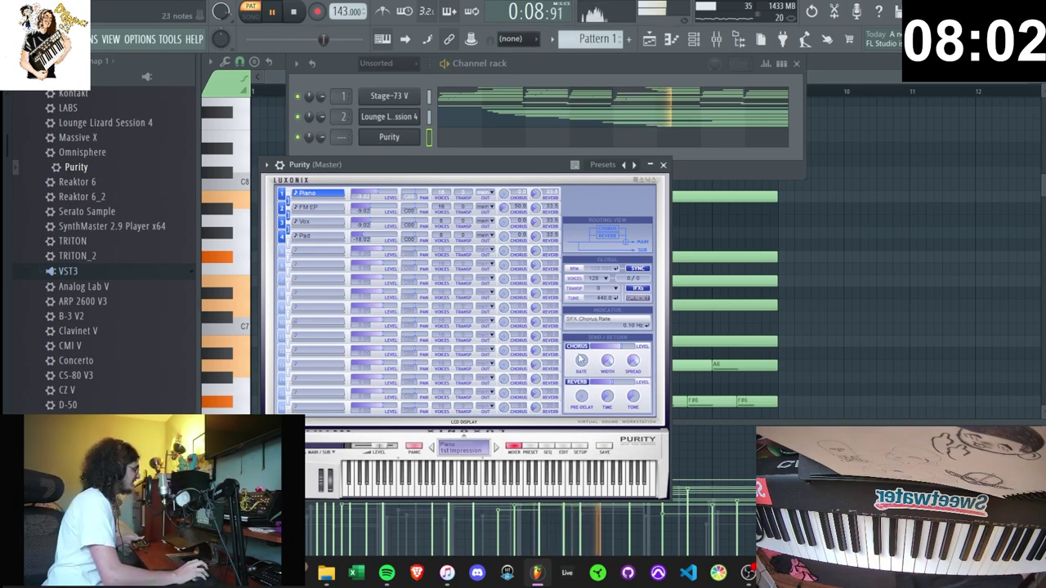
- Browse Purity's synth preset categories and load Teksilk Choir from Slow Synth
{"action": "left_click", "coordinate": [530, 450]}
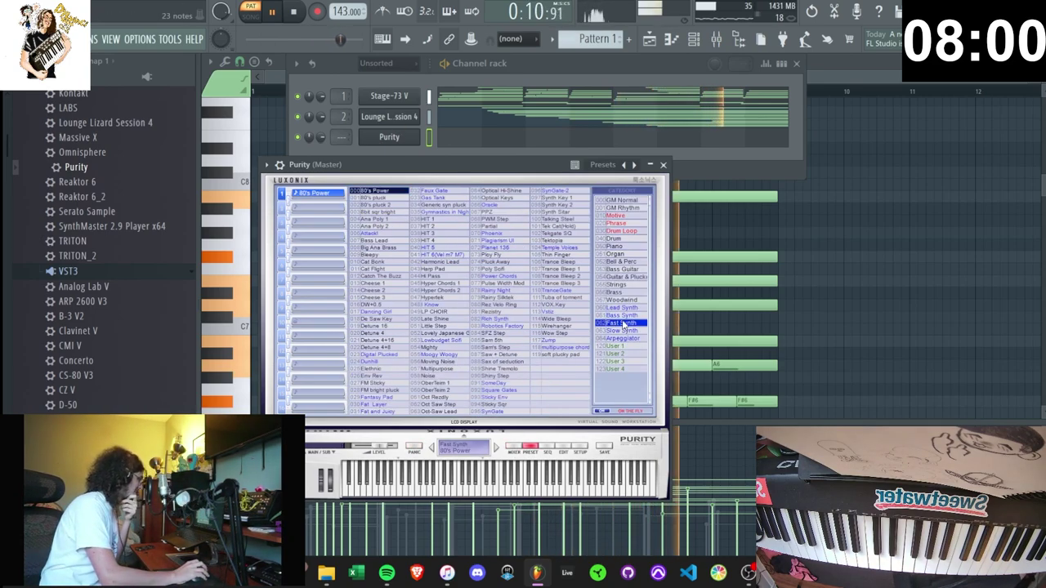
{"action": "left_click", "coordinate": [568, 225]}
{"action": "left_click", "coordinate": [622, 315]}
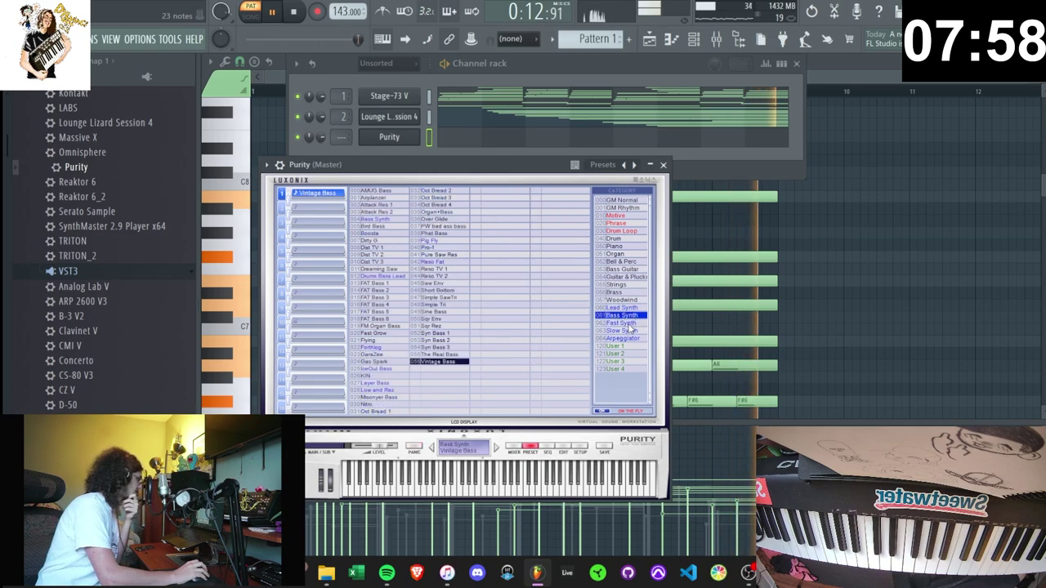
{"action": "left_click", "coordinate": [623, 324]}
{"action": "left_click", "coordinate": [622, 331]}
{"action": "left_click", "coordinate": [560, 263]}
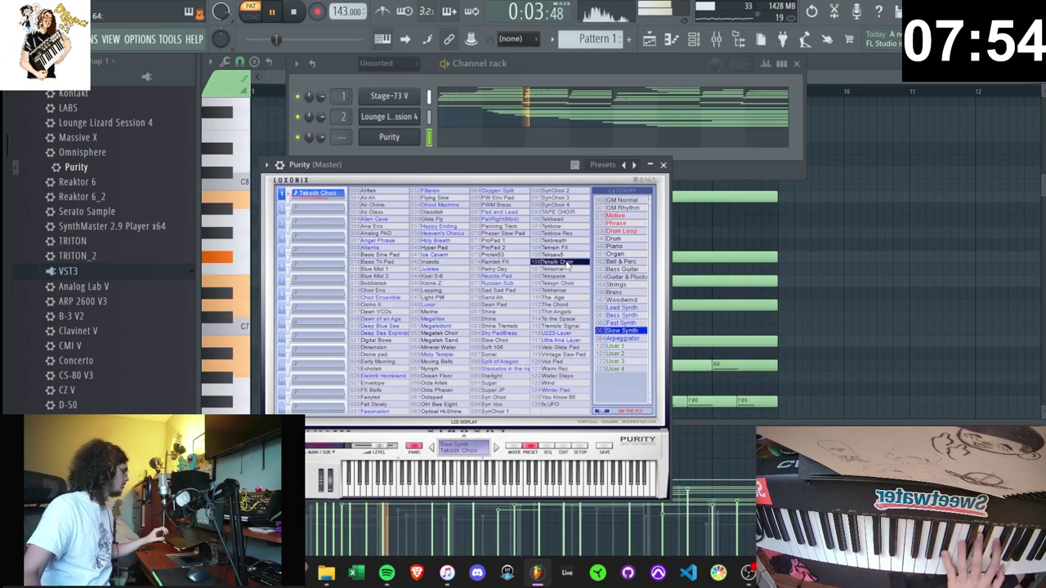
- Record a Purity part over the pattern as notes and automation, and open its notes during playback
{"action": "key", "text": "space"}
{"action": "key", "text": "r"}
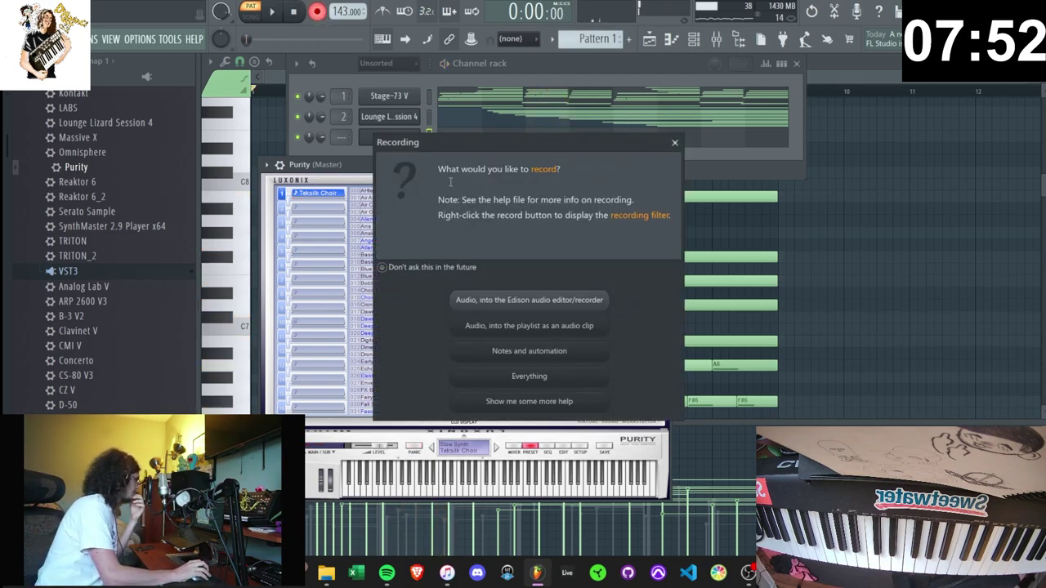
{"action": "left_click", "coordinate": [572, 350]}
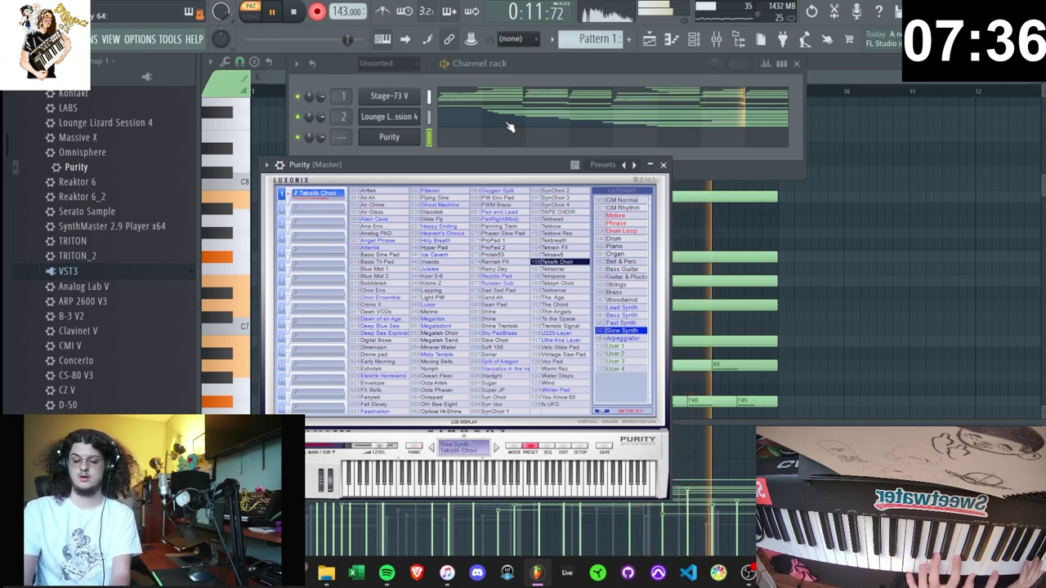
{"action": "key", "text": "space"}
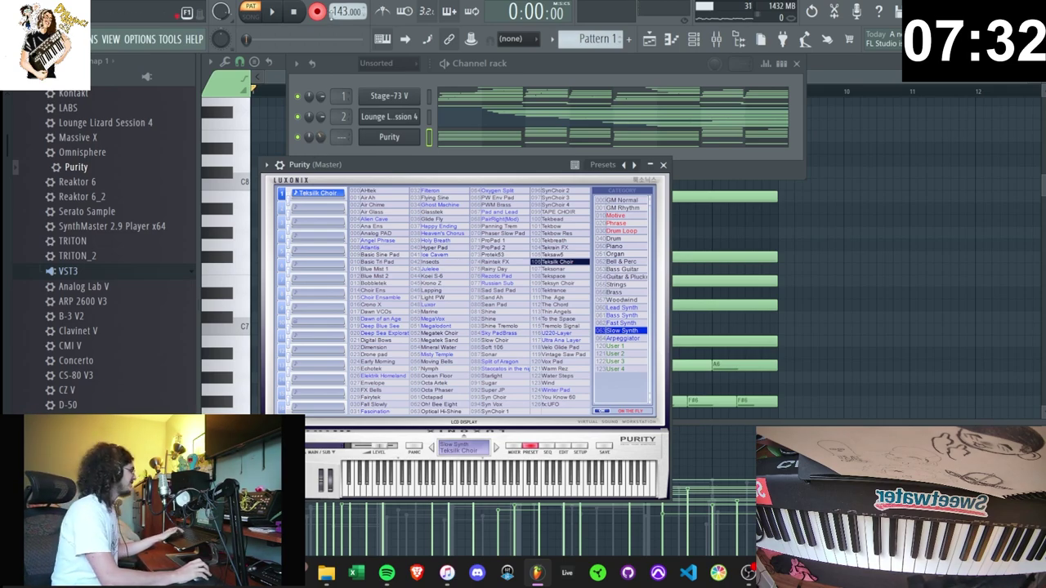
{"action": "key", "text": "space"}
{"action": "left_click", "coordinate": [493, 139]}
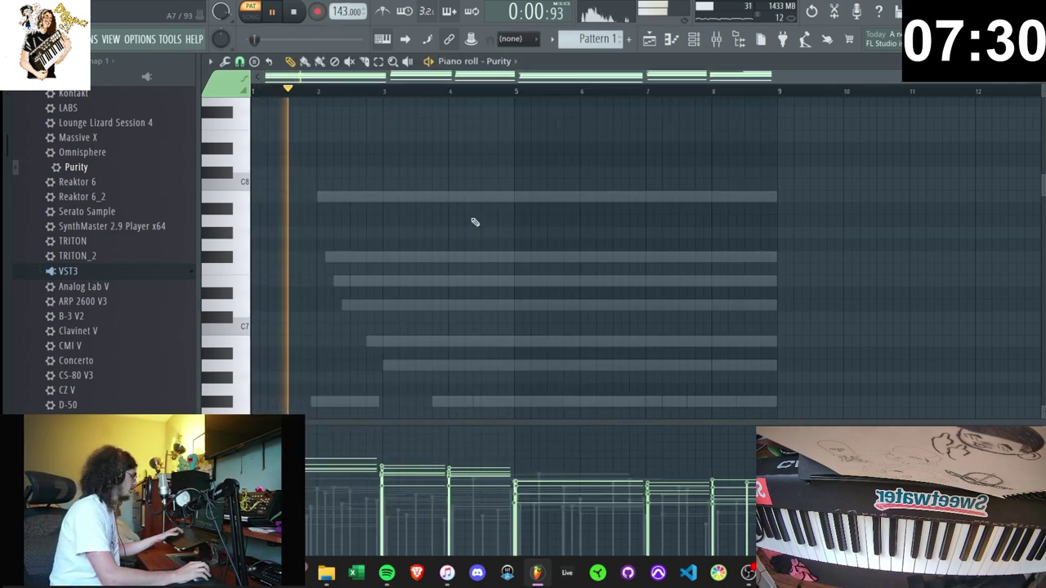
- Replace the Purity channel's instrument with Omnisphere and dismiss its splash screen
{"action": "left_click", "coordinate": [693, 38]}
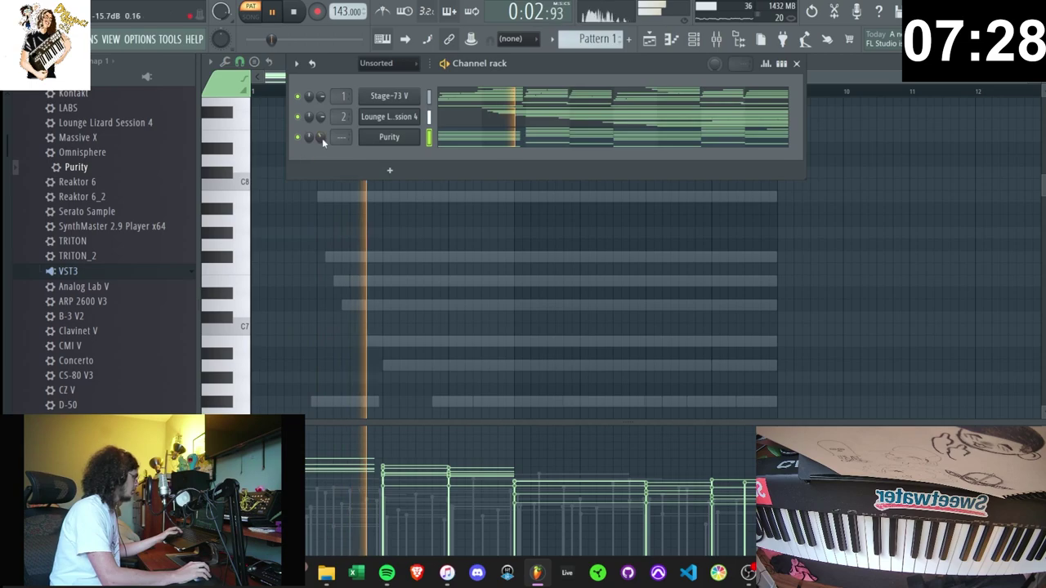
{"action": "scroll", "coordinate": [57, 400], "scroll_direction": "down", "scroll_amount": 6}
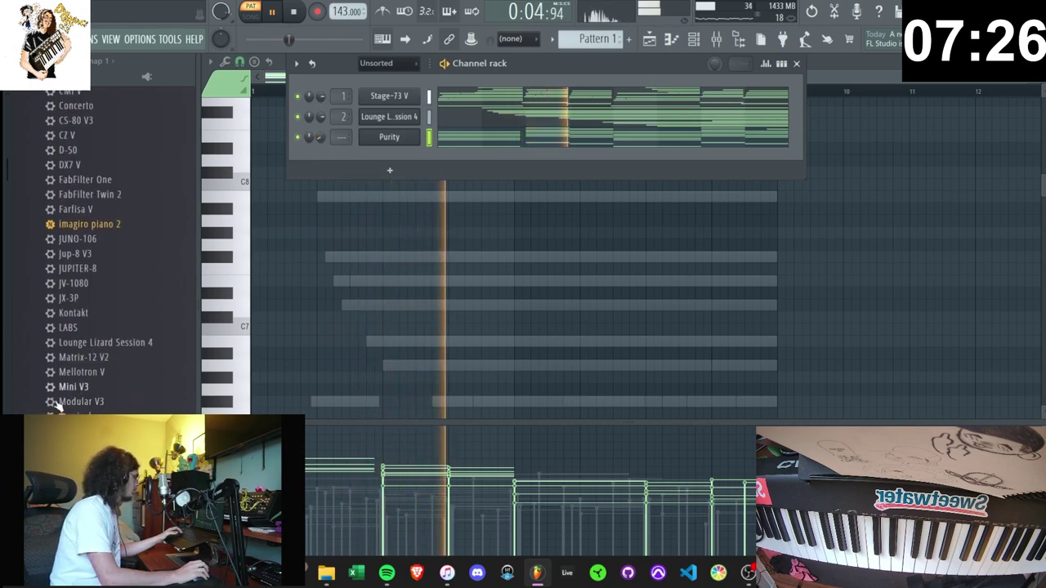
{"action": "left_click_drag", "start_coordinate": [88, 404], "coordinate": [403, 139]}
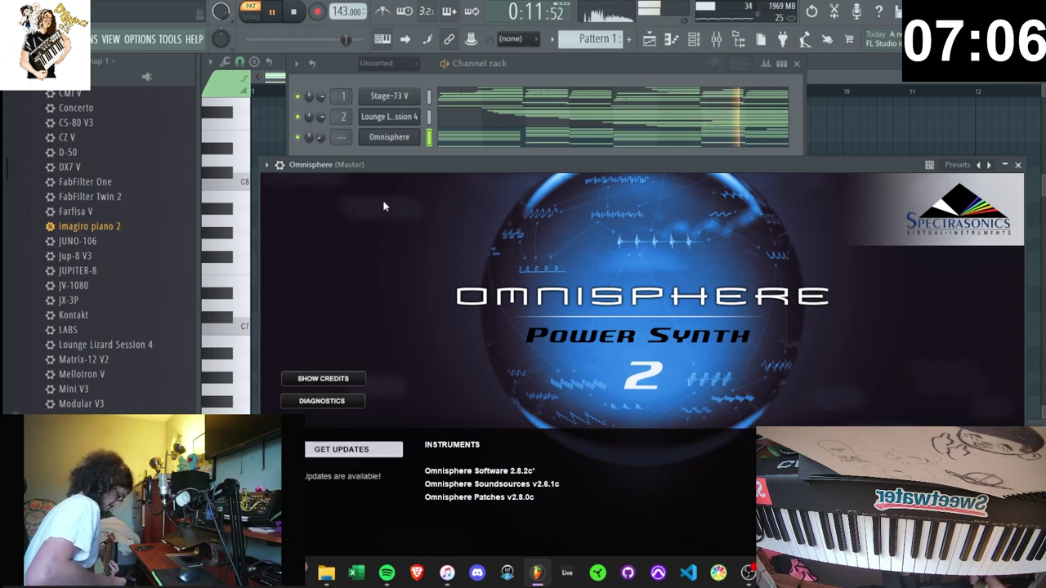
{"action": "left_click", "coordinate": [580, 259]}
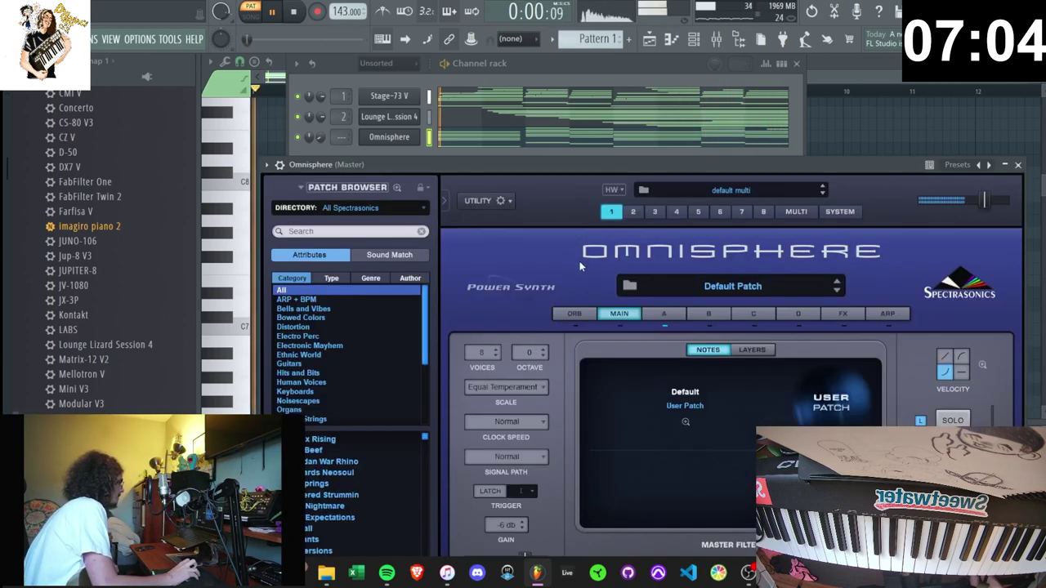
- Browse soundsources for Omnisphere's layer A in the Synthesizers category and load Altoids Pulse Flange
{"action": "left_click", "coordinate": [663, 313]}
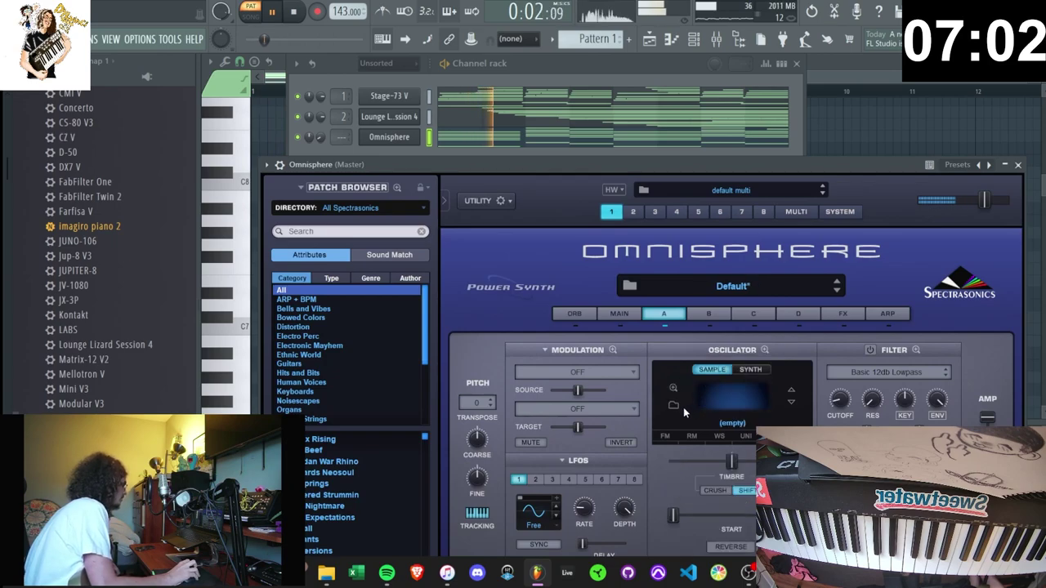
{"action": "left_click", "coordinate": [673, 406]}
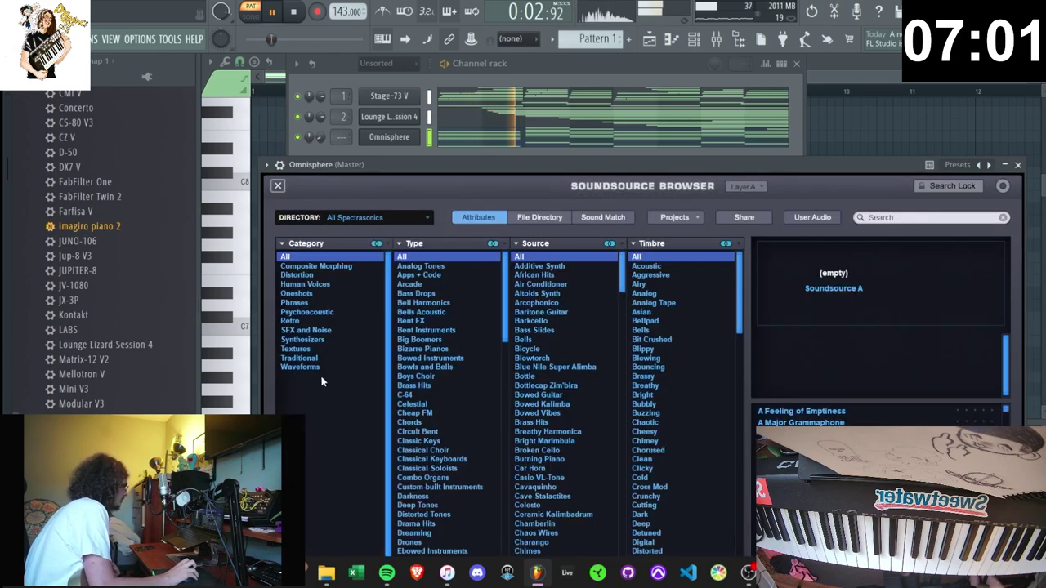
{"action": "left_click", "coordinate": [345, 338]}
{"action": "left_click_drag", "start_coordinate": [460, 166], "coordinate": [453, 56]}
{"action": "left_click", "coordinate": [839, 401]}
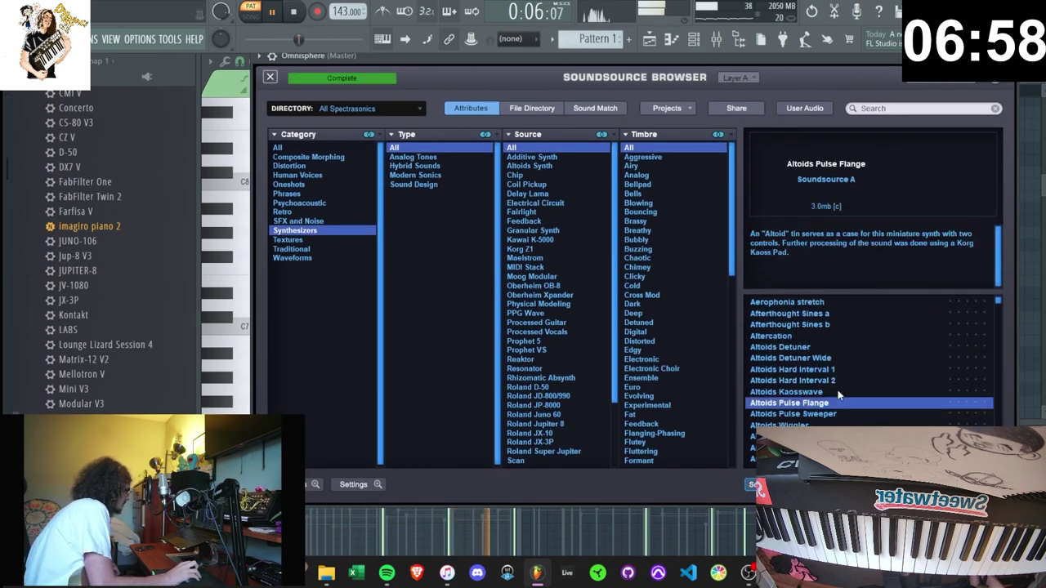
- Narrow the Synthesizers soundsources to the Roland Jupiter 8 source and load JP-8 Euro Club
{"action": "left_click", "coordinate": [296, 251]}
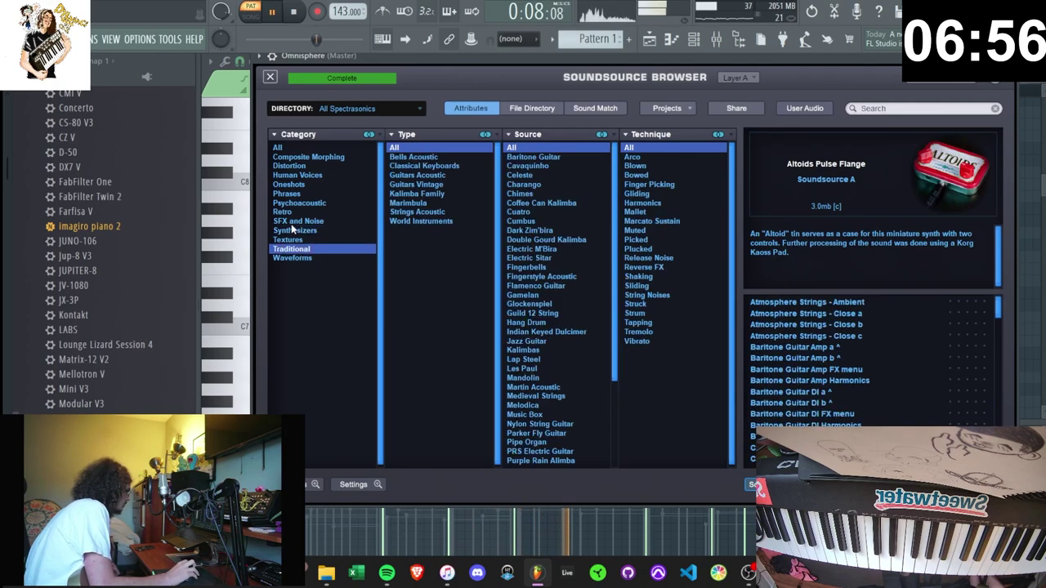
{"action": "left_click", "coordinate": [324, 233]}
{"action": "scroll", "coordinate": [638, 368], "scroll_direction": "down", "scroll_amount": 1}
{"action": "left_click", "coordinate": [563, 405]}
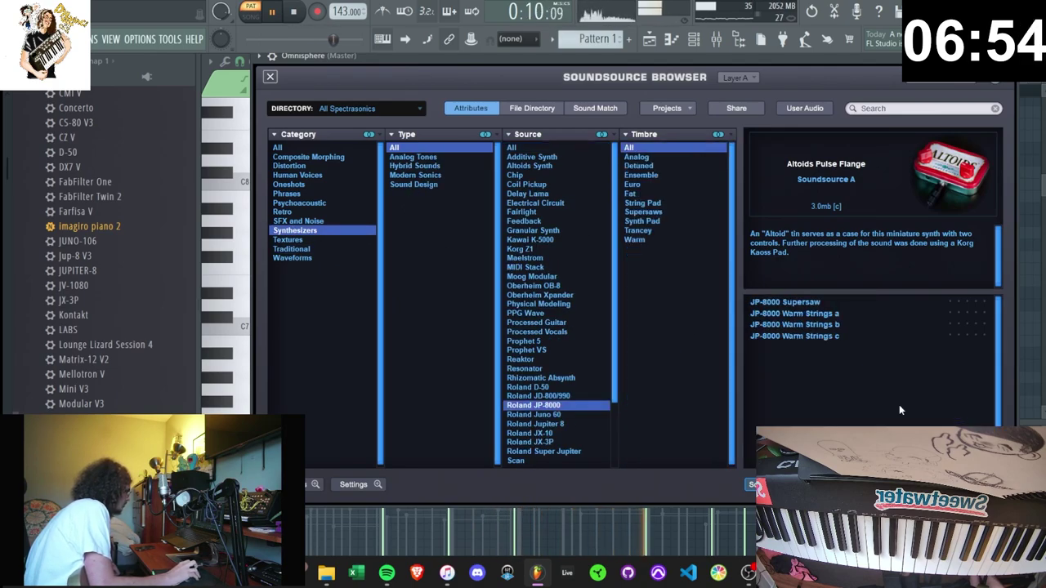
{"action": "left_click", "coordinate": [550, 424]}
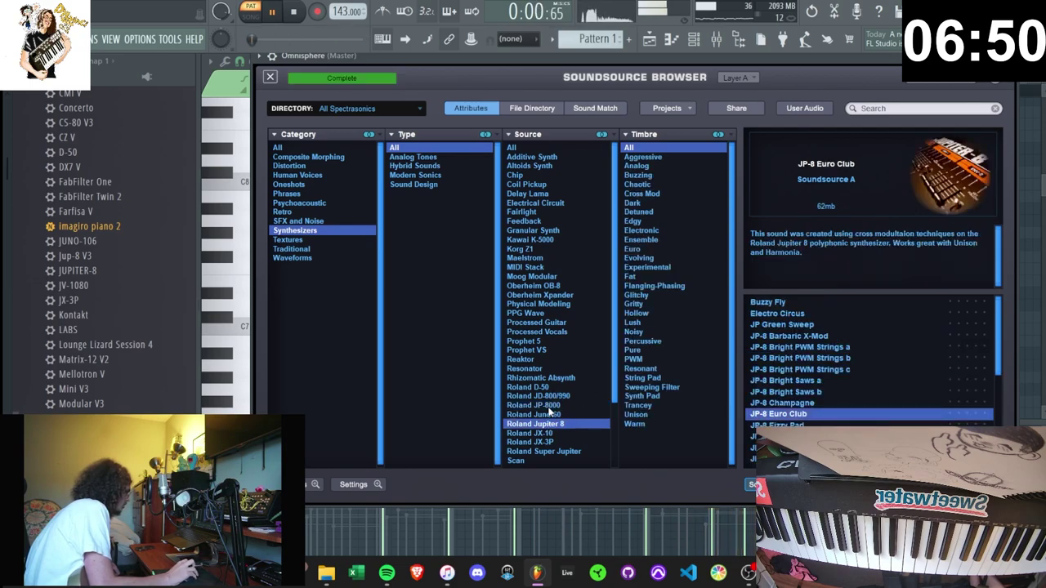
- Narrow the soundsources to the Roland Juno 60, solo the Omnisphere channel and load Juno 60 Dark Pad Slow Dry
{"action": "left_click", "coordinate": [554, 415]}
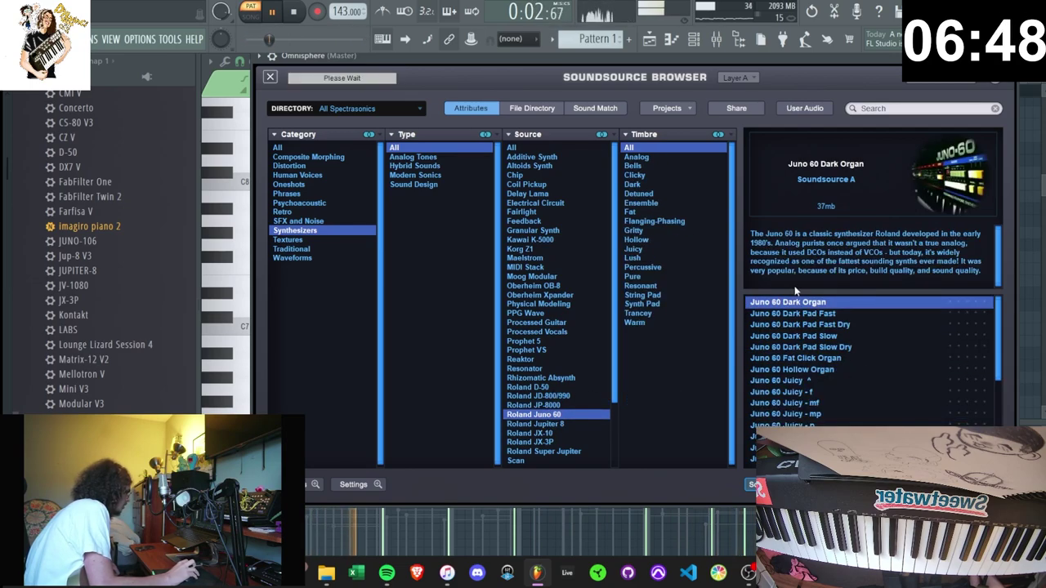
{"action": "key", "text": "F6"}
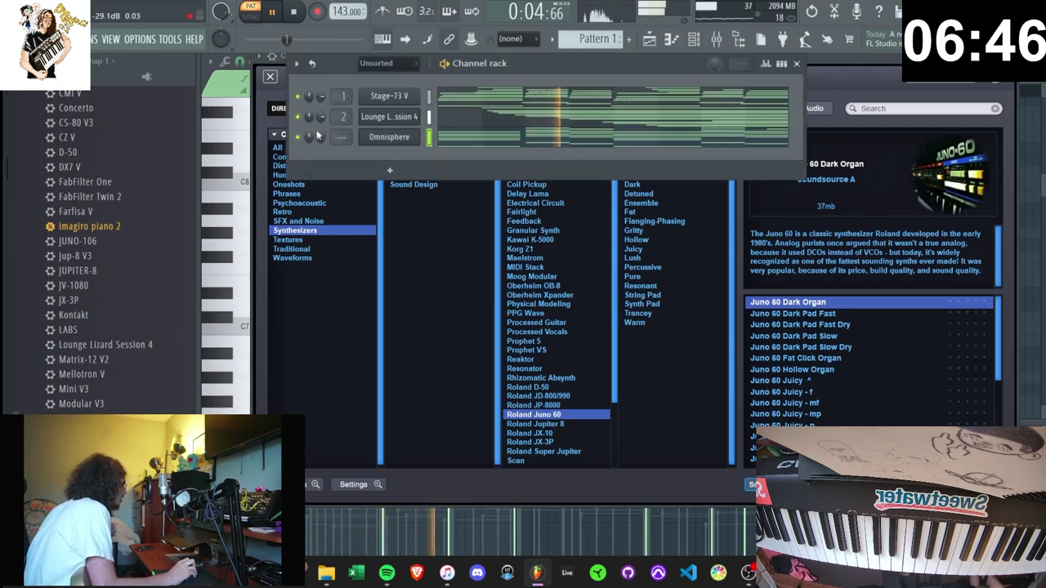
{"action": "key", "text": "space"}
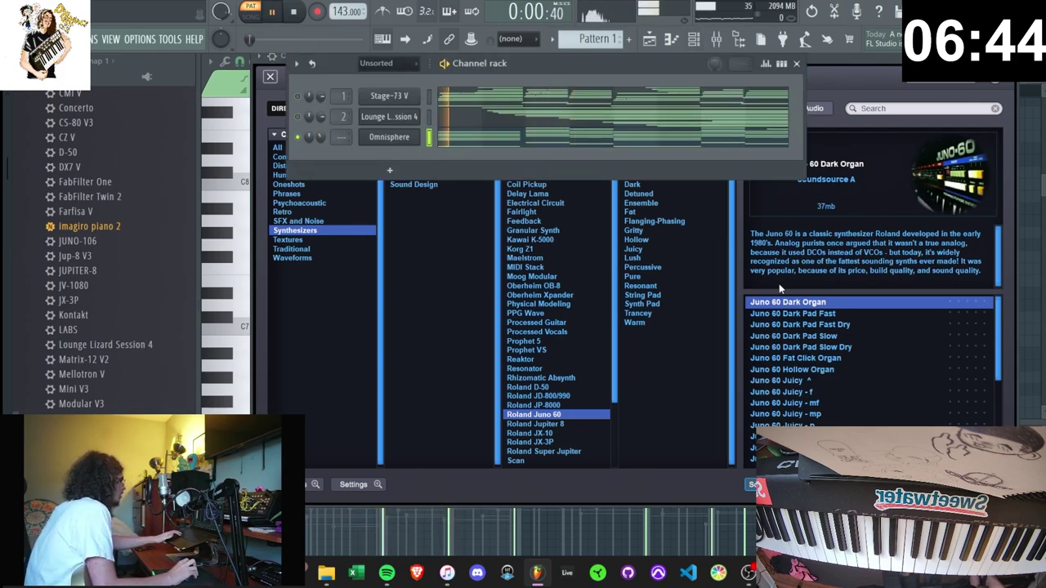
{"action": "left_click", "coordinate": [810, 348]}
{"action": "key", "text": "F6"}
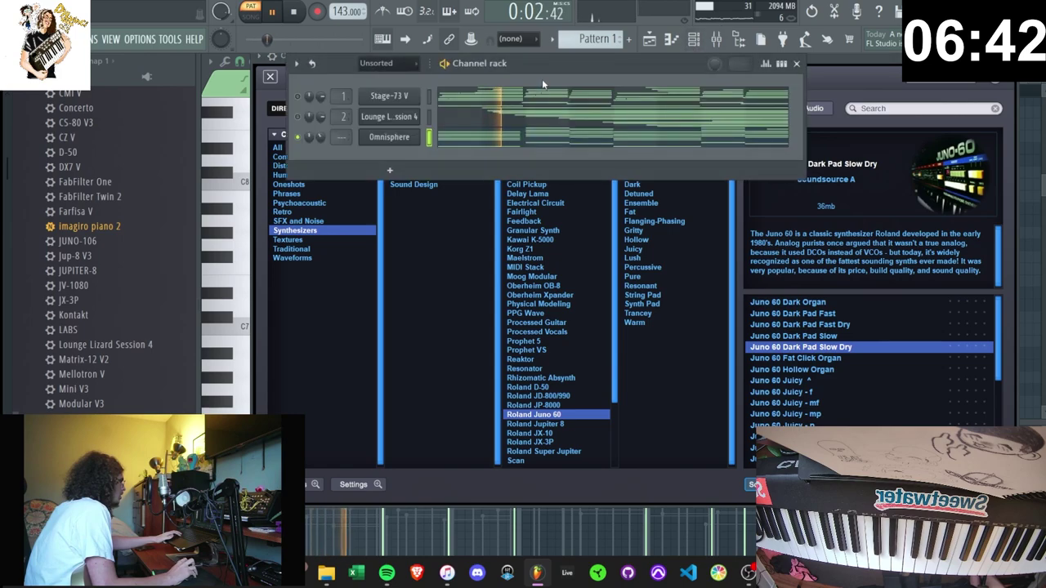
- Unmute the Stage-73 V and Lounge Lizard channels during playback and route Omnisphere to mixer Insert 4
{"action": "key", "text": "space"}
{"action": "key", "text": "space"}
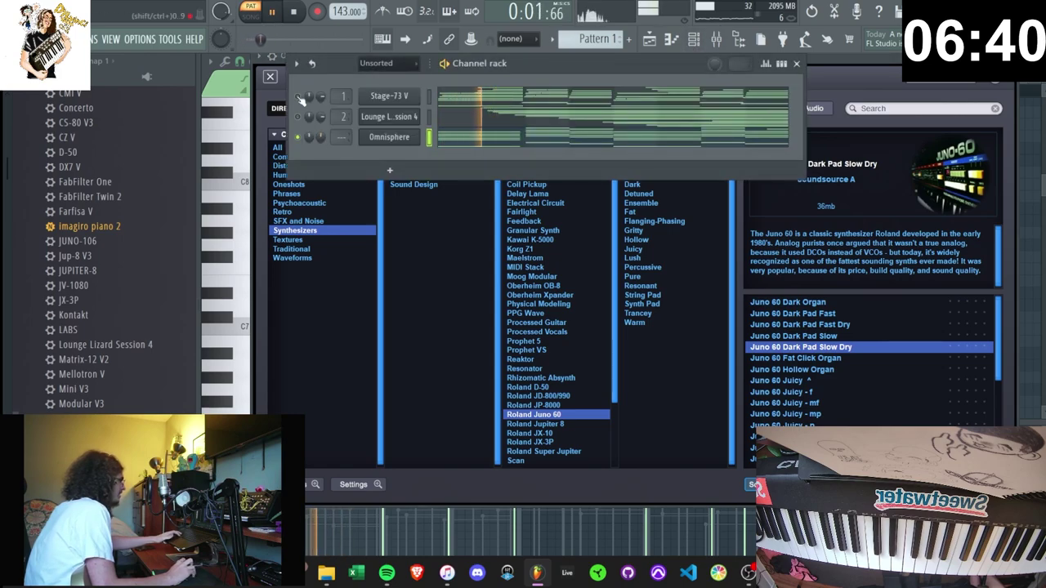
{"action": "key", "text": "space"}
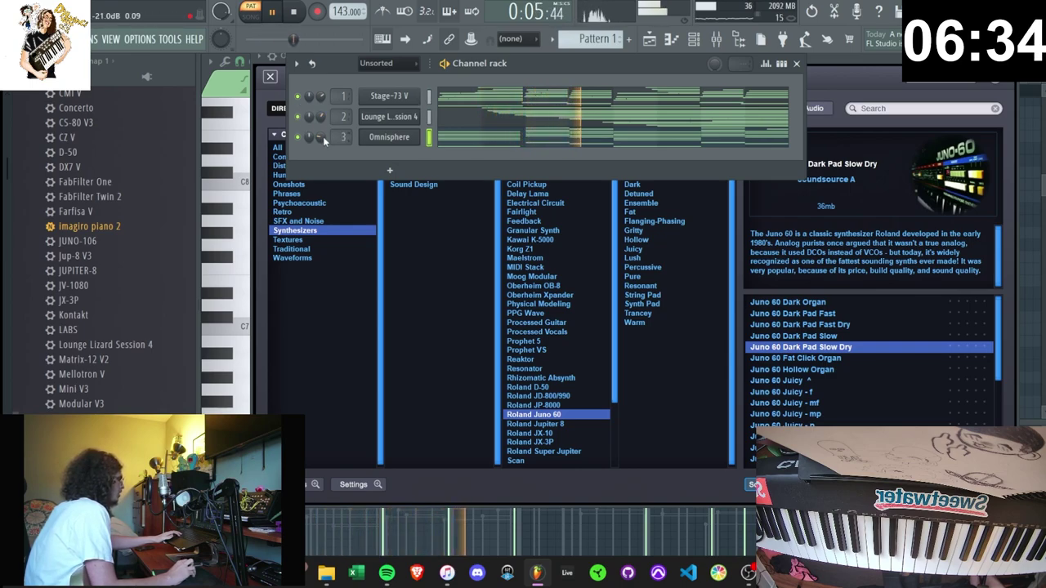
{"action": "left_click", "coordinate": [715, 41]}
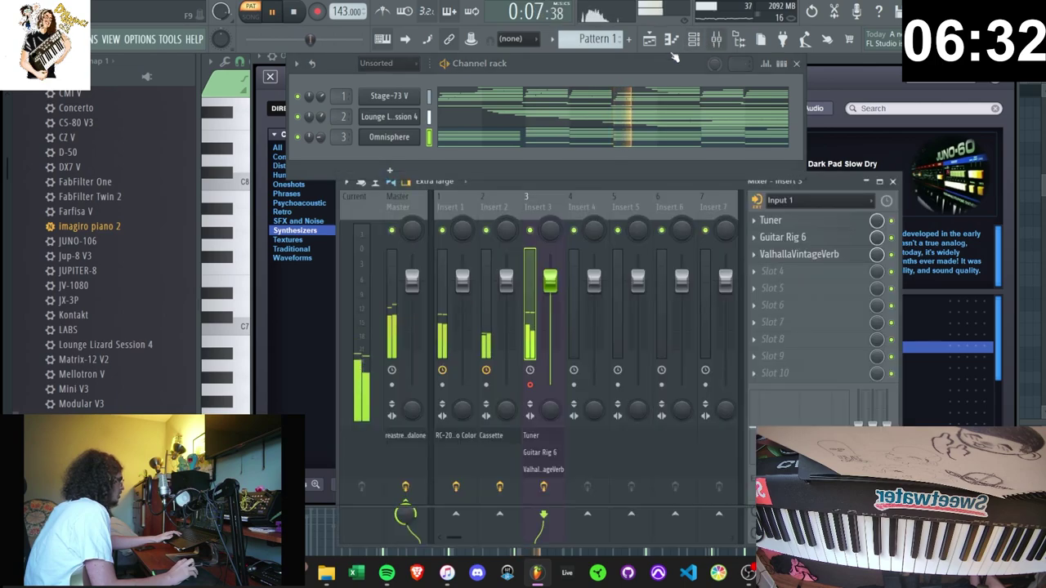
{"action": "left_click", "coordinate": [711, 40]}
{"action": "left_click", "coordinate": [709, 40]}
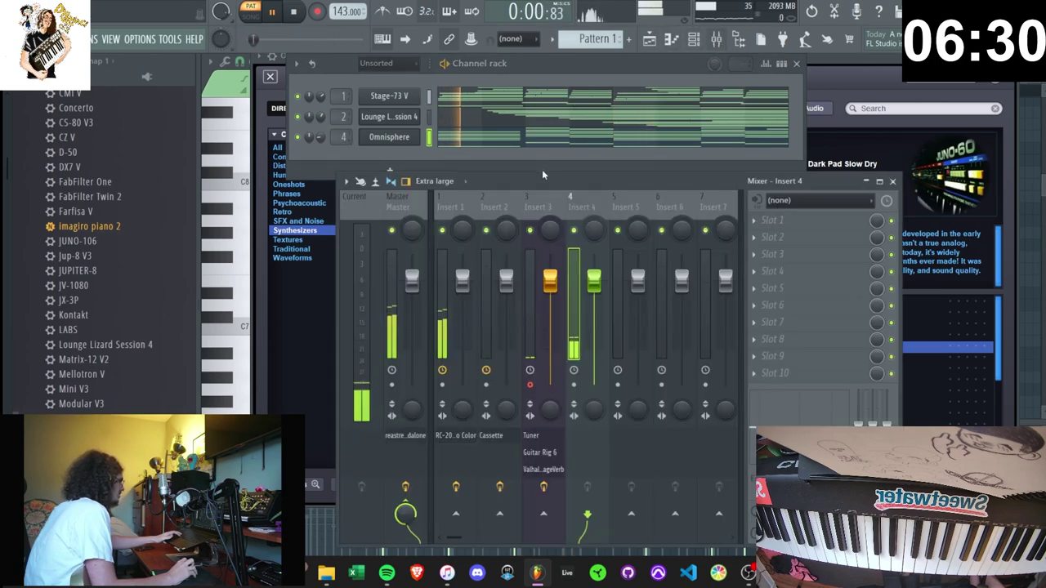
- Copy Insert 3's effect chain of Tuner, Guitar Rig 6 and ValhallaVintageVerb onto Insert 4 and play the pattern through it
{"action": "key", "text": "space"}
{"action": "left_click", "coordinate": [529, 274]}
{"action": "left_click", "coordinate": [346, 183]}
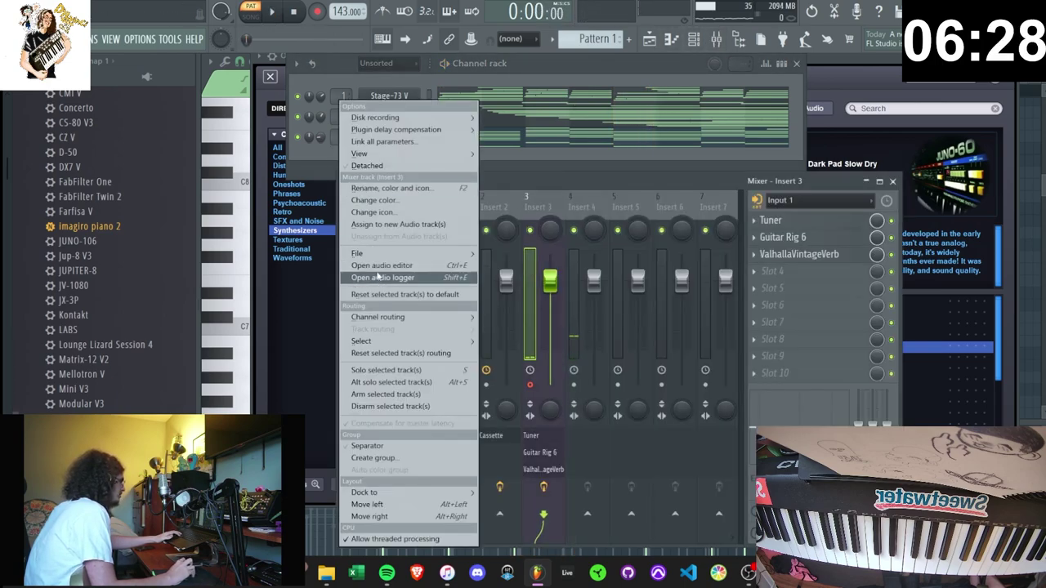
{"action": "mouse_move", "coordinate": [402, 254]}
{"action": "left_click_drag", "start_coordinate": [523, 199], "coordinate": [572, 273]}
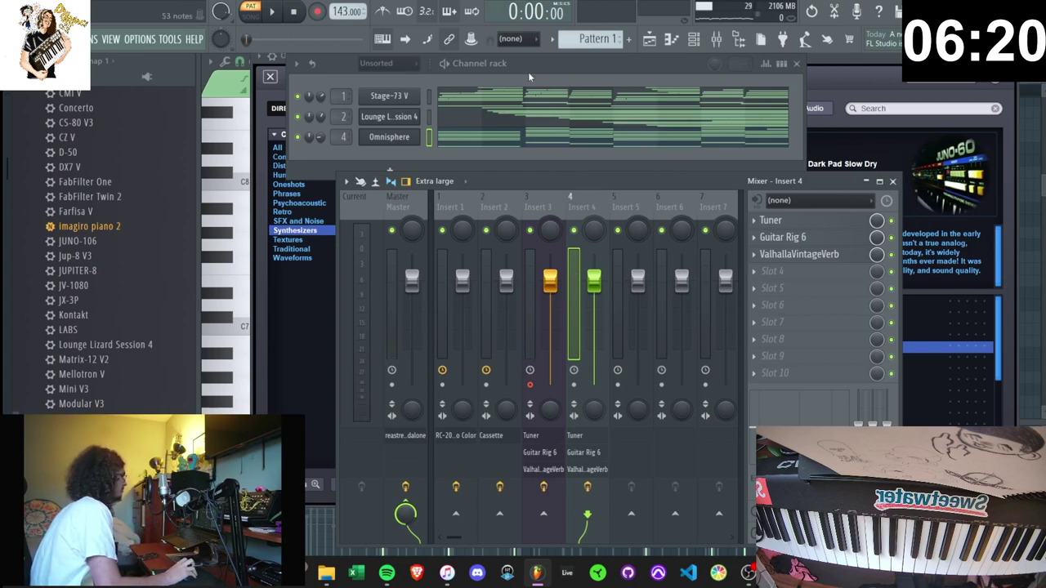
{"action": "key", "text": "space"}
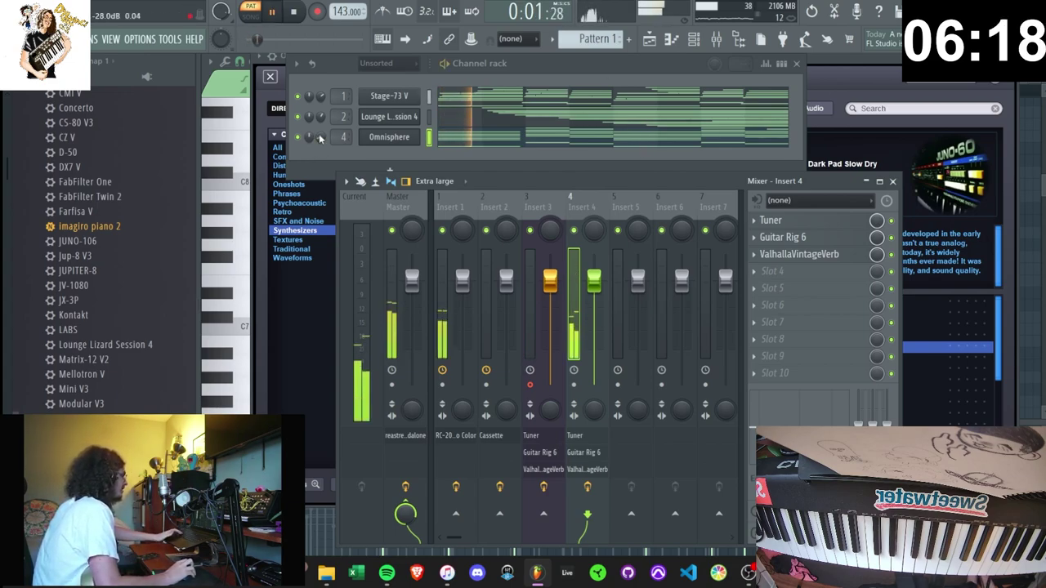
- Place Pattern 1 at bar 1 of playlist Track 1, repeat it at bars 9 and 17, and switch to song mode
{"action": "left_click", "coordinate": [650, 40]}
{"action": "left_click", "coordinate": [565, 192]}
{"action": "left_click_drag", "start_coordinate": [611, 187], "coordinate": [437, 112]}
{"action": "key", "text": "ctrl+b"}
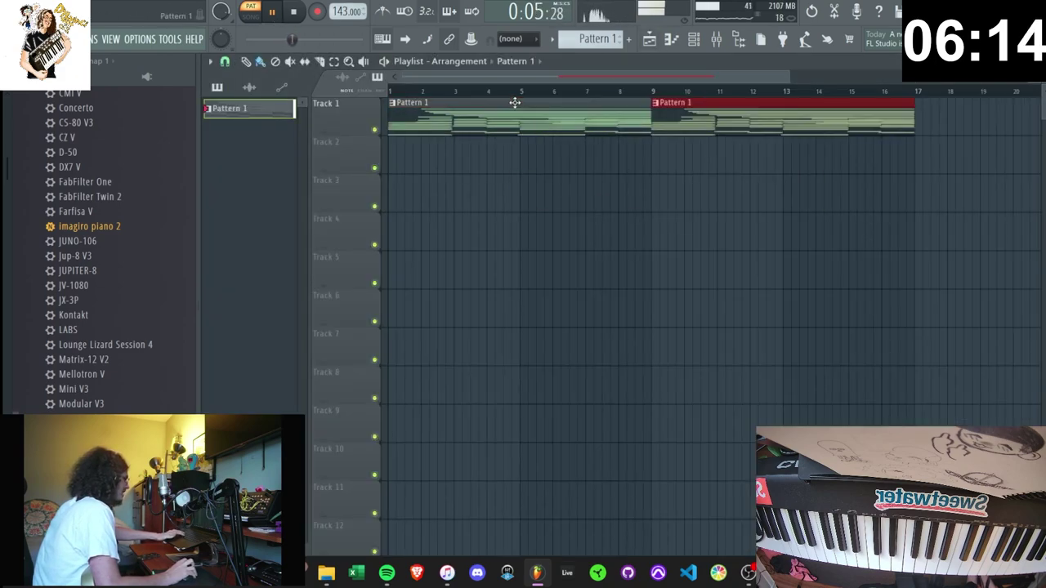
{"action": "key", "text": "ctrl+b"}
{"action": "key", "text": "space"}
{"action": "left_click_drag", "start_coordinate": [621, 77], "coordinate": [525, 77]}
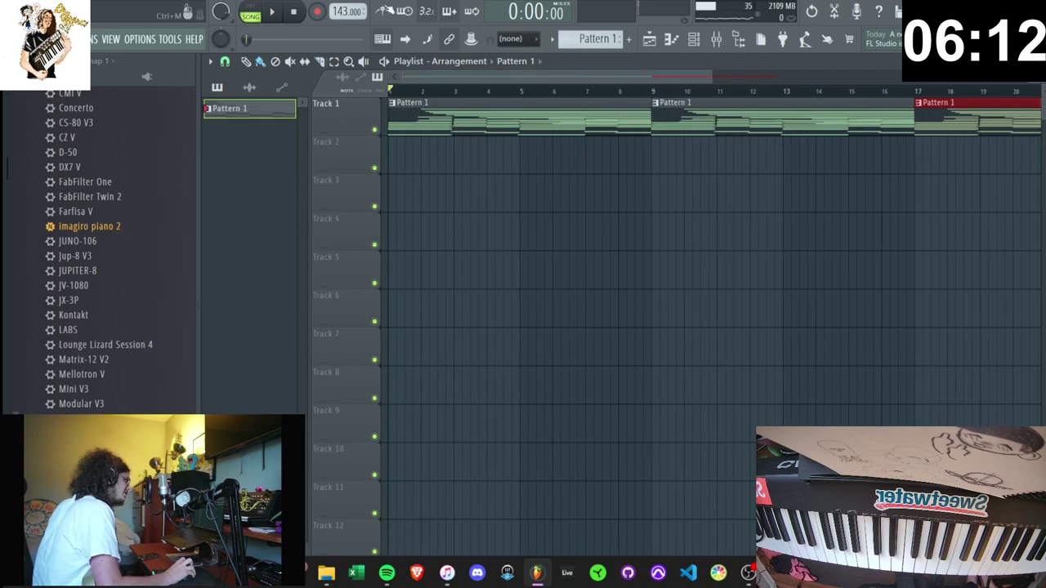
- Enable audio in the recording filter and record Insert 3's input over the arrangement into the playlist as an audio clip
{"action": "right_click", "coordinate": [317, 16]}
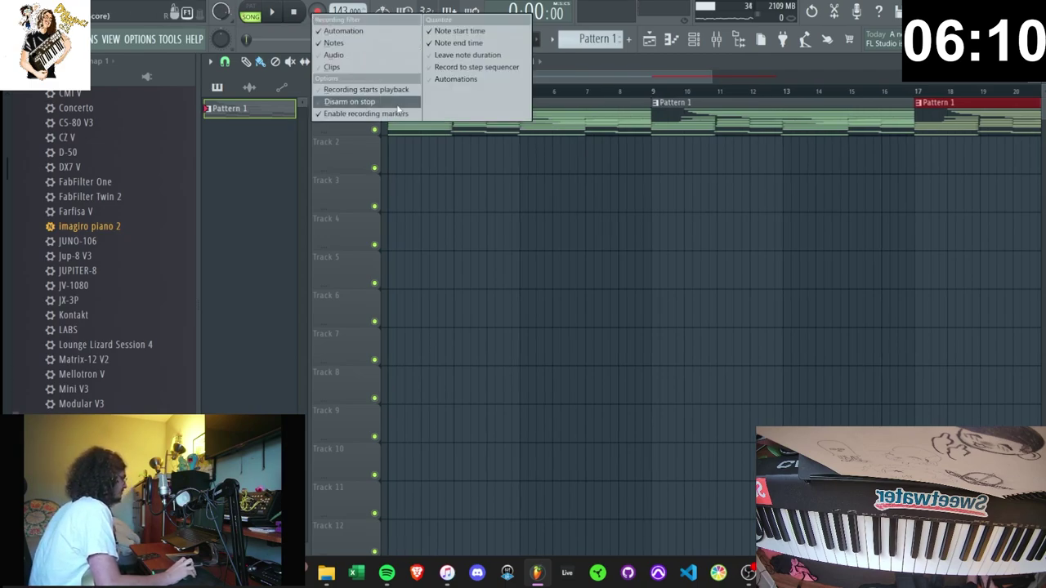
{"action": "left_click", "coordinate": [374, 56]}
{"action": "left_click", "coordinate": [316, 12]}
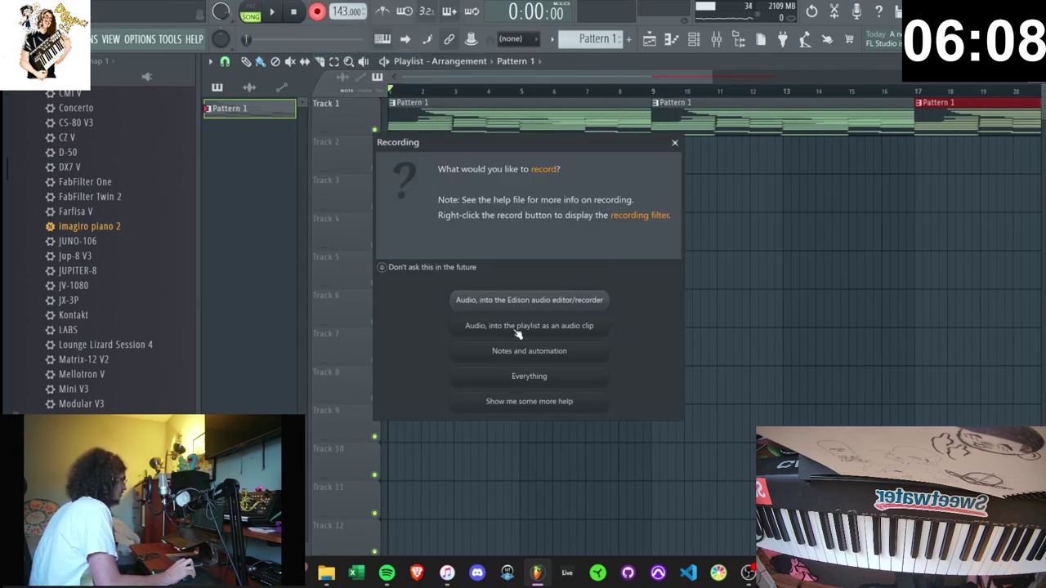
{"action": "left_click", "coordinate": [517, 327]}
{"action": "left_click", "coordinate": [604, 320]}
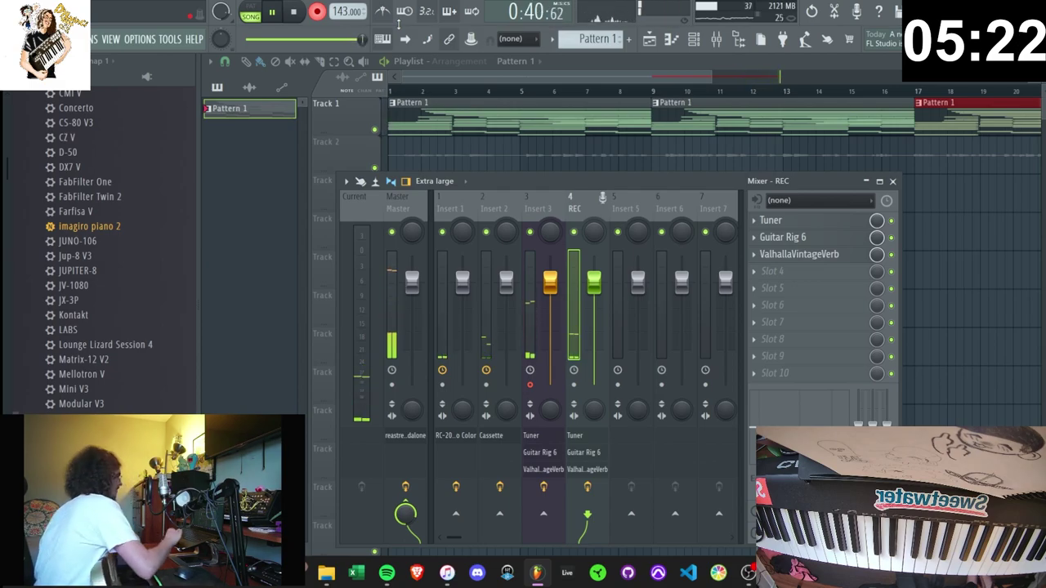
{"action": "key", "text": "space"}
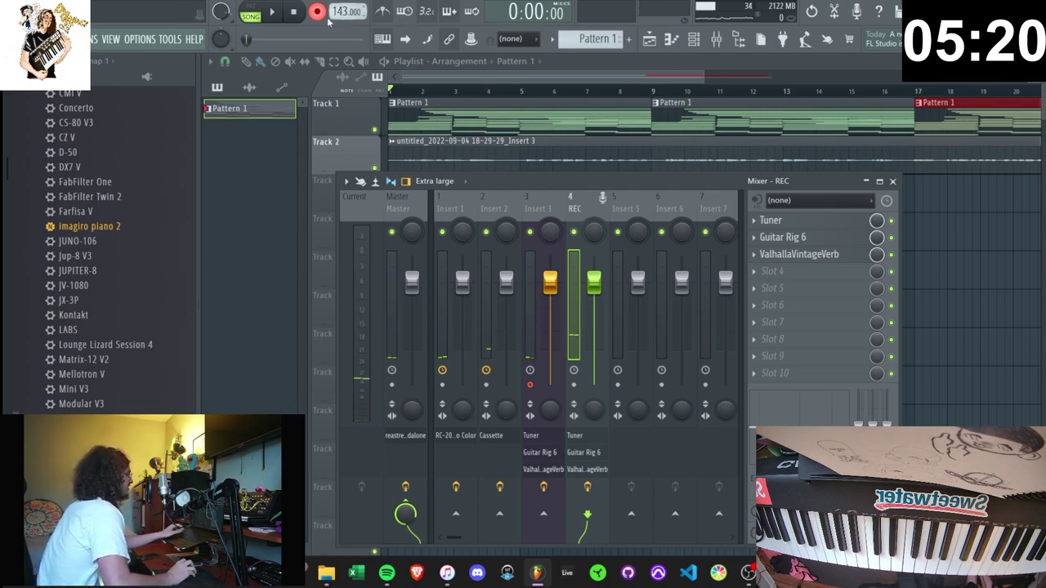
- Set Insert 3's audio input to none and play back the recorded clip with the arrangement
{"action": "left_click", "coordinate": [527, 281]}
{"action": "left_click", "coordinate": [831, 201]}
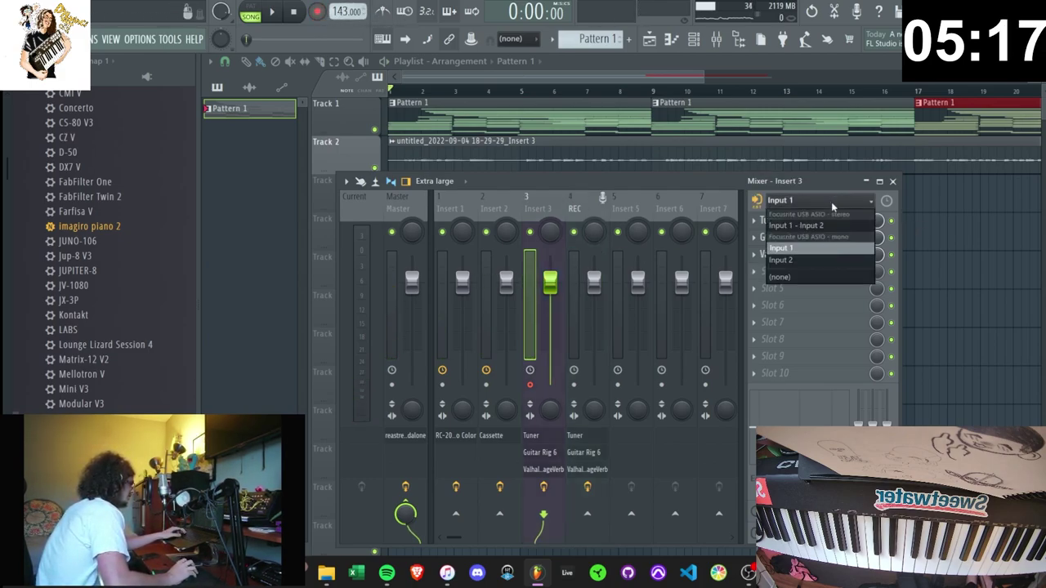
{"action": "left_click", "coordinate": [812, 281]}
{"action": "key", "text": "F9"}
{"action": "key", "text": "space"}
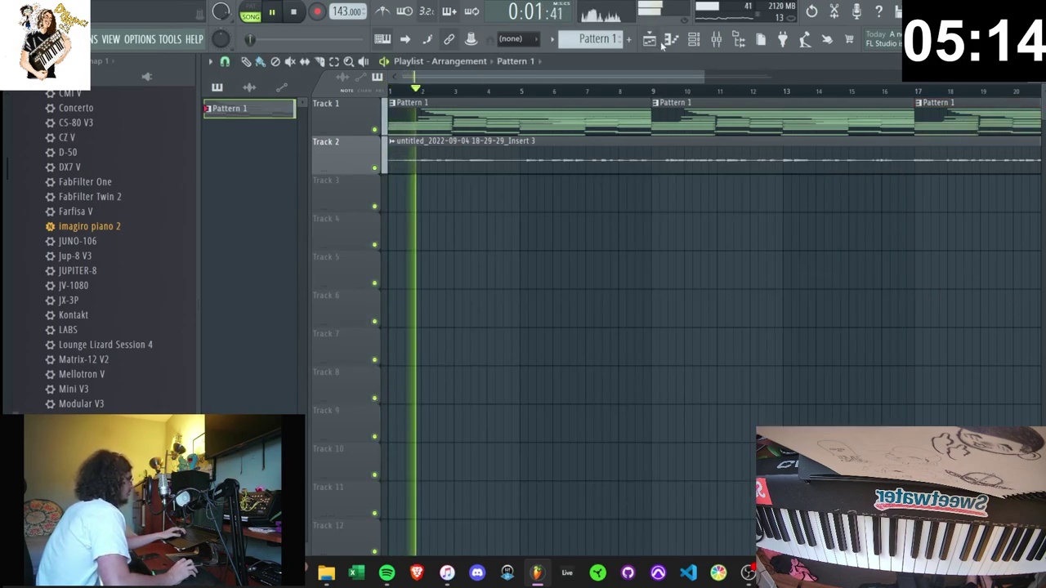
{"action": "key", "text": "F9"}
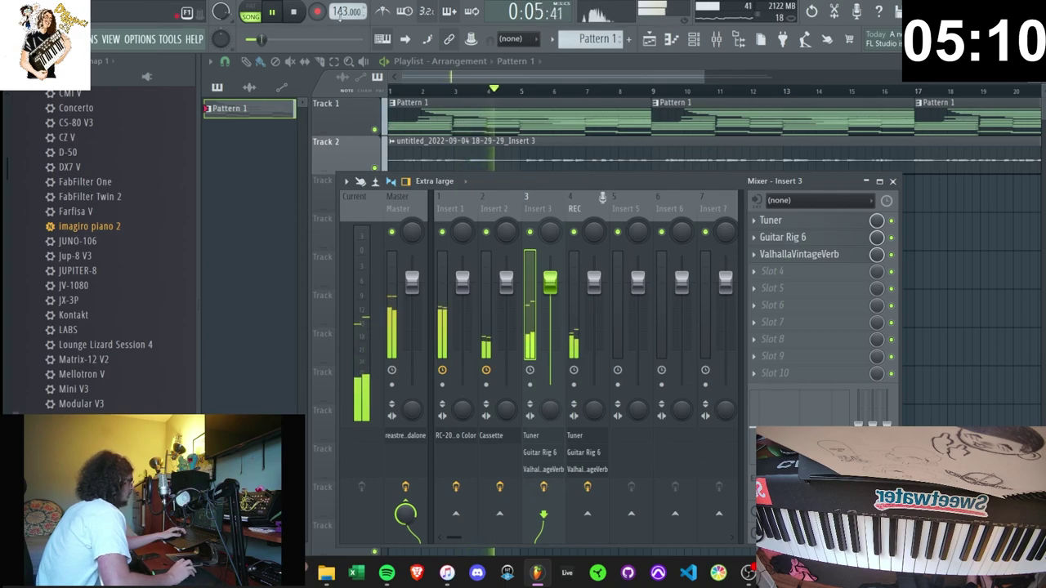
- Slice the recording on Track 2, keeping only its first eight bars and a two-bar piece at bar 15
{"action": "left_click_drag", "start_coordinate": [706, 76], "coordinate": [833, 101]}
{"action": "left_click", "coordinate": [319, 63]}
{"action": "left_click_drag", "start_coordinate": [578, 182], "coordinate": [581, 151]}
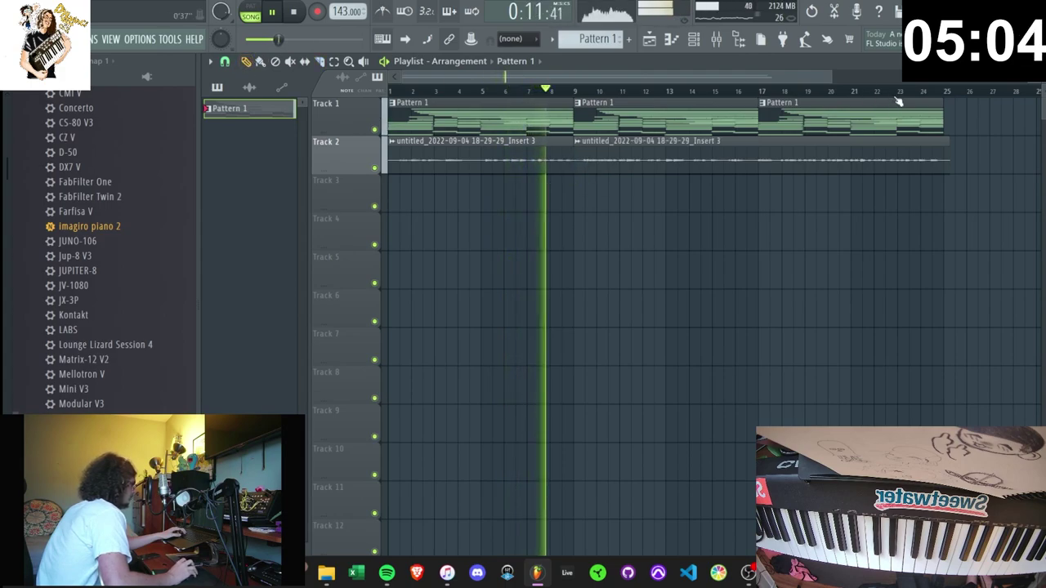
{"action": "left_click", "coordinate": [893, 90]}
{"action": "left_click_drag", "start_coordinate": [576, 164], "coordinate": [731, 159]}
{"action": "key", "text": "space"}
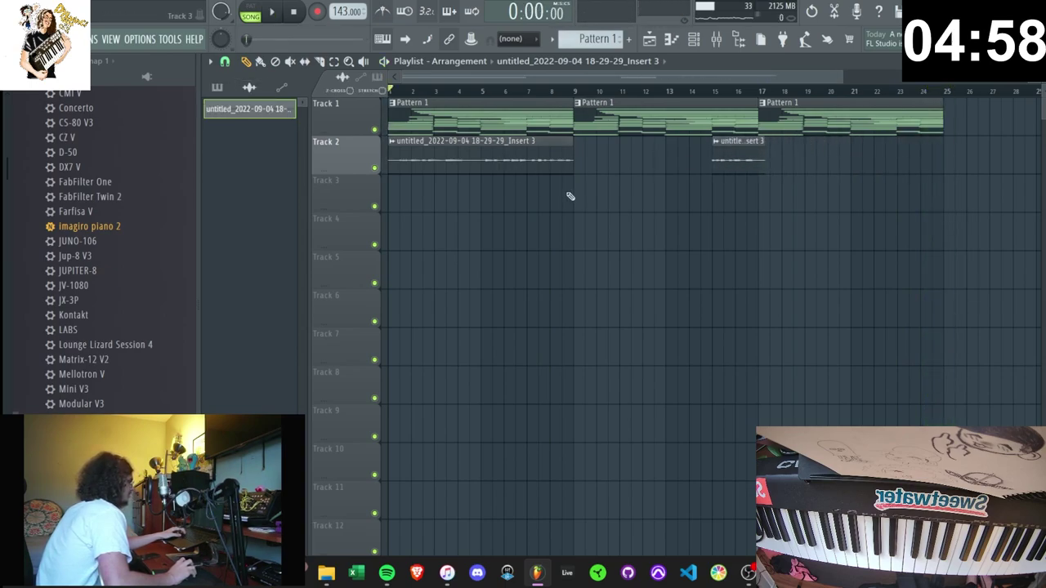
- Fill bars 9 to 15 of Track 2 with the opening recording, and remove all clip material after bar 17
{"action": "left_click", "coordinate": [578, 196]}
{"action": "key", "text": "space"}
{"action": "right_click", "coordinate": [709, 191]}
{"action": "mouse_move", "coordinate": [570, 156]}
{"action": "left_mouse_down"}
{"action": "mouse_move", "coordinate": [632, 145]}
{"action": "mouse_move", "coordinate": [571, 156]}
{"action": "left_mouse_up"}
{"action": "left_click", "coordinate": [576, 92]}
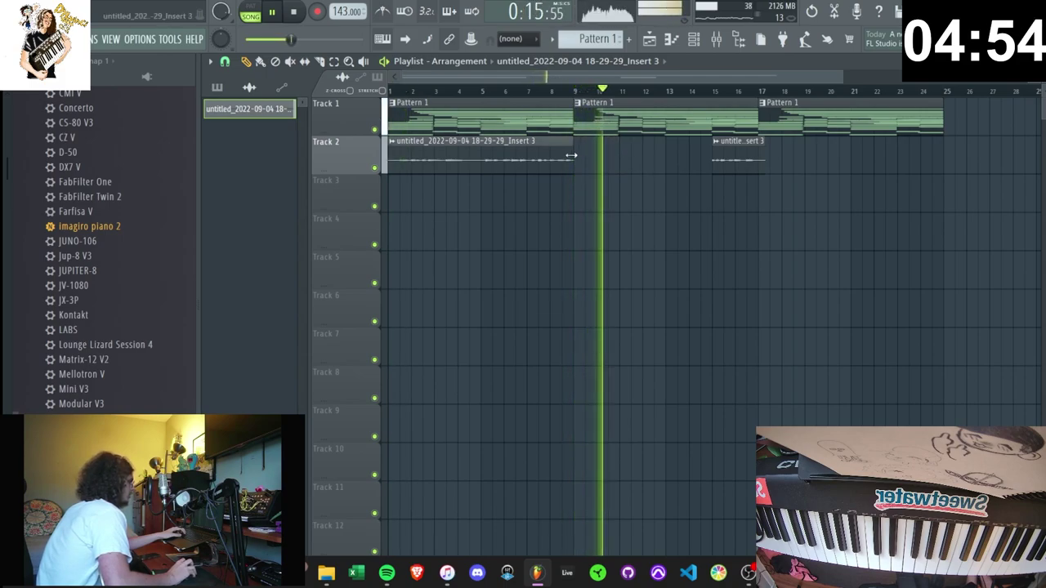
{"action": "left_click", "coordinate": [579, 196]}
{"action": "left_click_drag", "start_coordinate": [758, 198], "coordinate": [688, 156]}
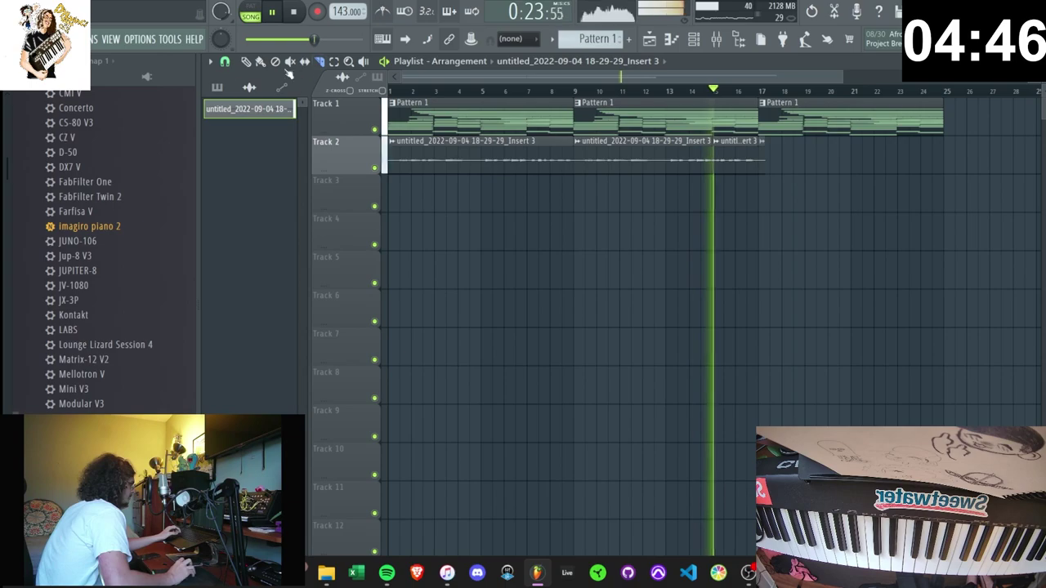
{"action": "left_click_drag", "start_coordinate": [936, 211], "coordinate": [763, 101]}
{"action": "key", "text": "Delete"}
- Show all channels in the channel rack and set Insert 3's ValhallaVintageVerb mix to 37.0%
{"action": "left_click", "coordinate": [694, 39]}
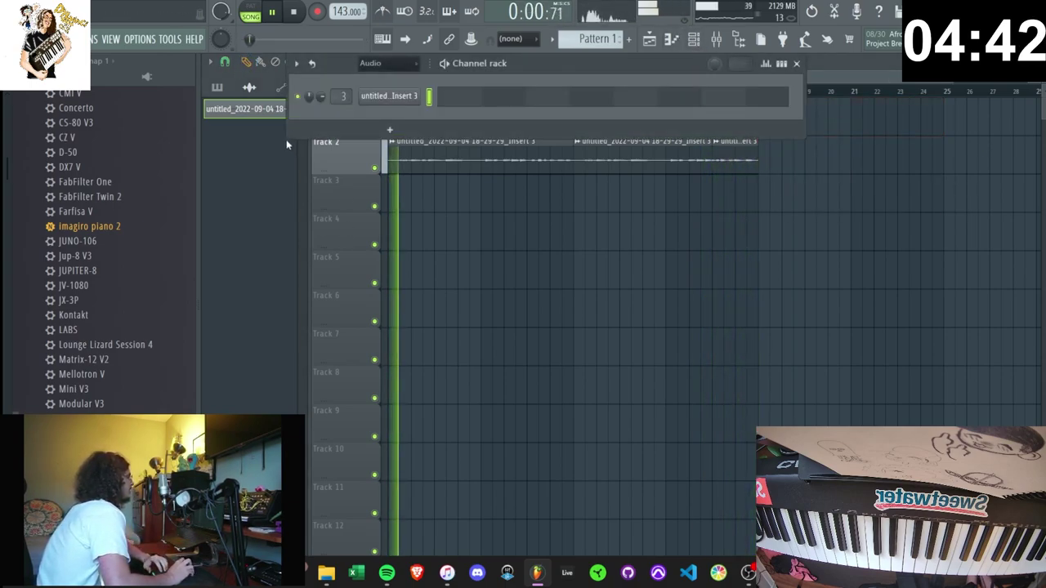
{"action": "left_click", "coordinate": [371, 63]}
{"action": "left_click", "coordinate": [377, 81]}
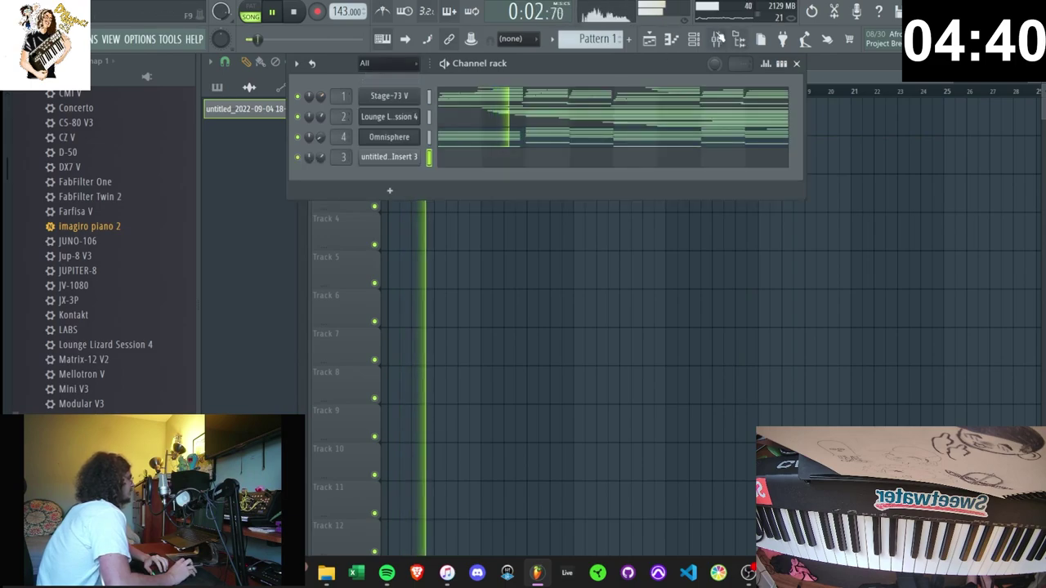
{"action": "key", "text": "F9"}
{"action": "left_click", "coordinate": [799, 254]}
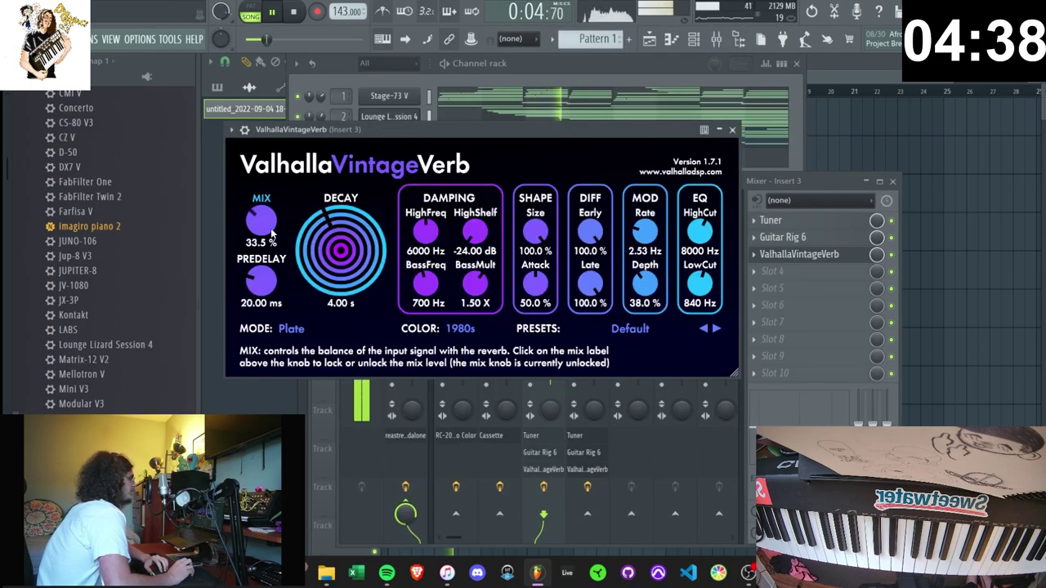
{"action": "left_click_drag", "start_coordinate": [272, 233], "coordinate": [272, 228]}
- Search the effect plugins for "litt" and load Little AlterBoy into Slot 4 of Insert 3
{"action": "left_click", "coordinate": [771, 272]}
{"action": "mouse_move", "coordinate": [785, 272]}
{"action": "left_click", "coordinate": [218, 17]}
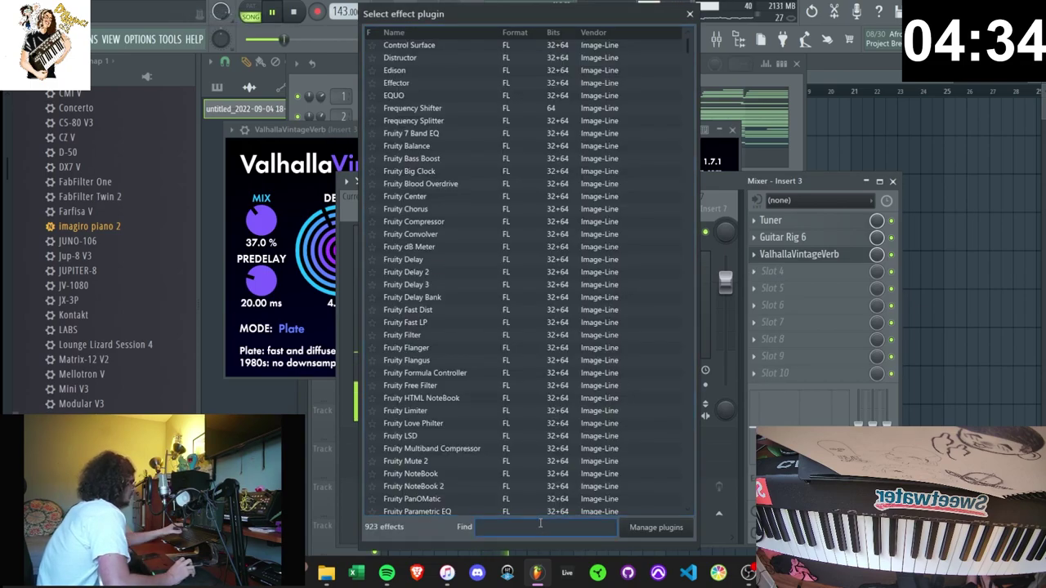
{"action": "type", "text": "litt"}
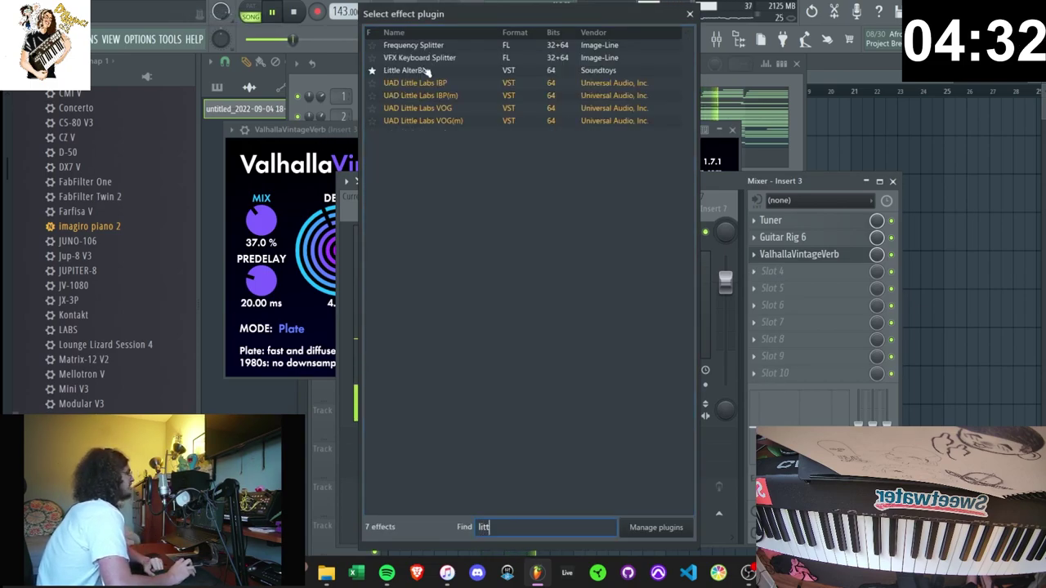
{"action": "double_click", "coordinate": [428, 71]}
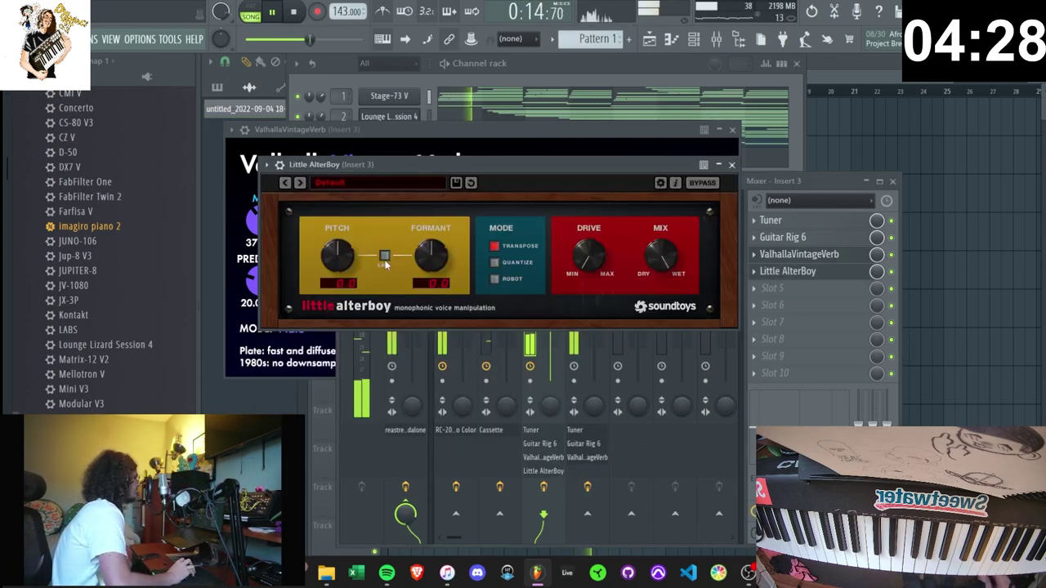
- Link Little AlterBoy's pitch and formant at 12.0 with a reduced mix, and move it to the first slot of Insert 3
{"action": "left_click", "coordinate": [385, 257]}
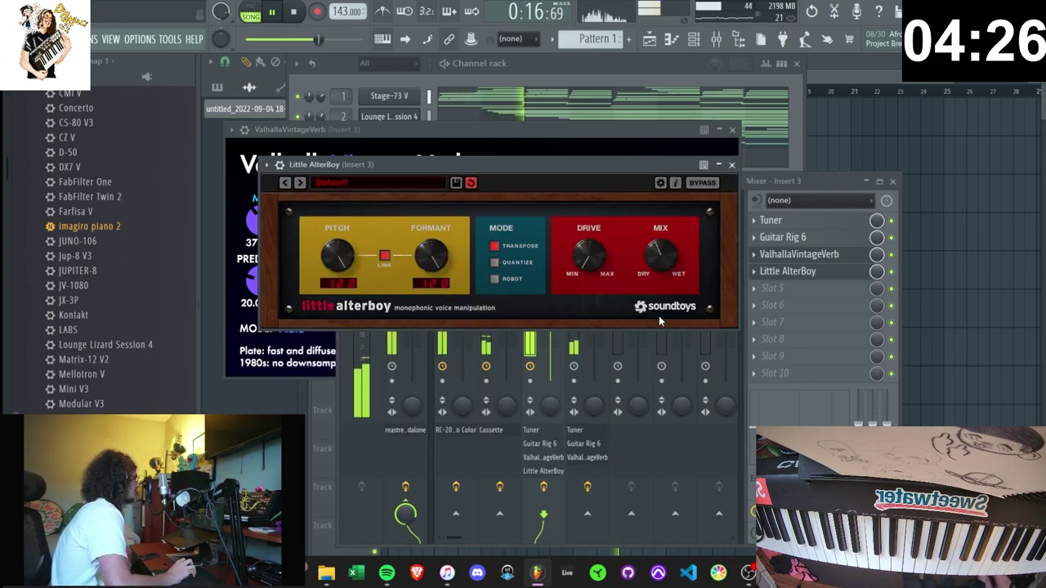
{"action": "left_click_drag", "start_coordinate": [787, 270], "coordinate": [748, 221]}
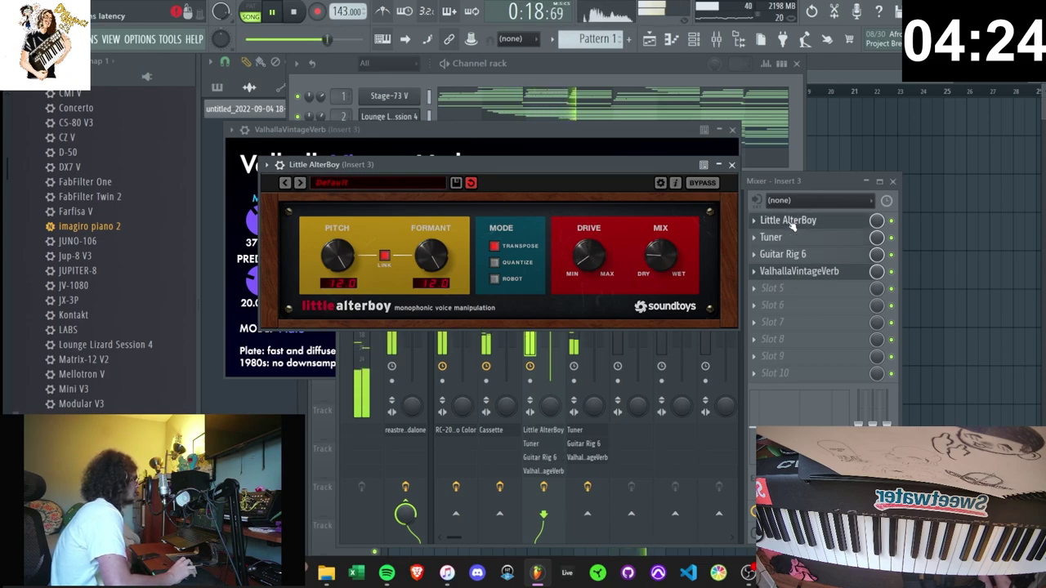
{"action": "left_click", "coordinate": [731, 164]}
{"action": "left_click", "coordinate": [732, 130]}
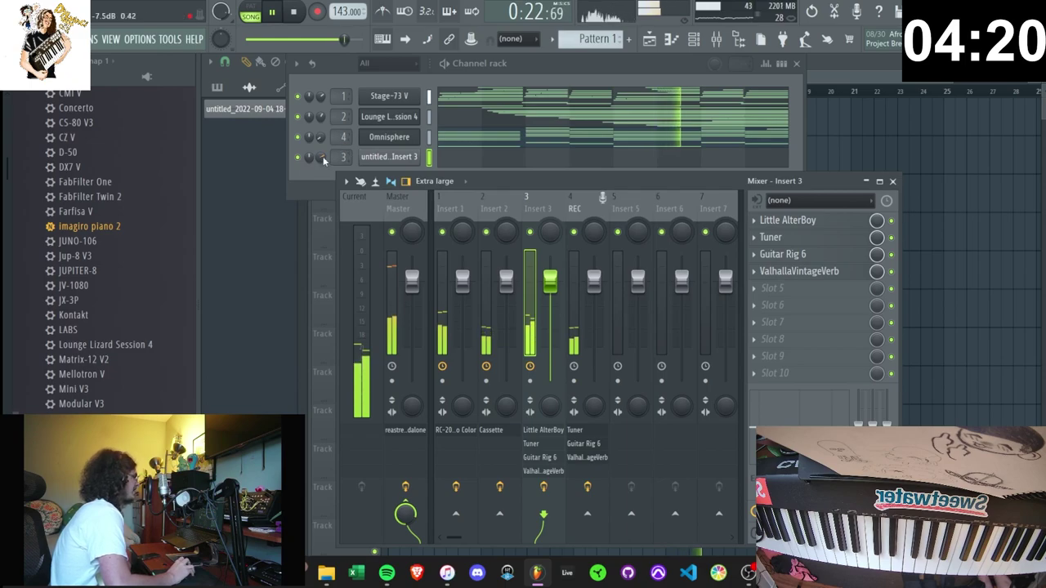
- Expand the Drum Kits folder in the browser and bring up the channel rack
{"action": "left_click", "coordinate": [229, 167]}
{"action": "left_click", "coordinate": [55, 77]}
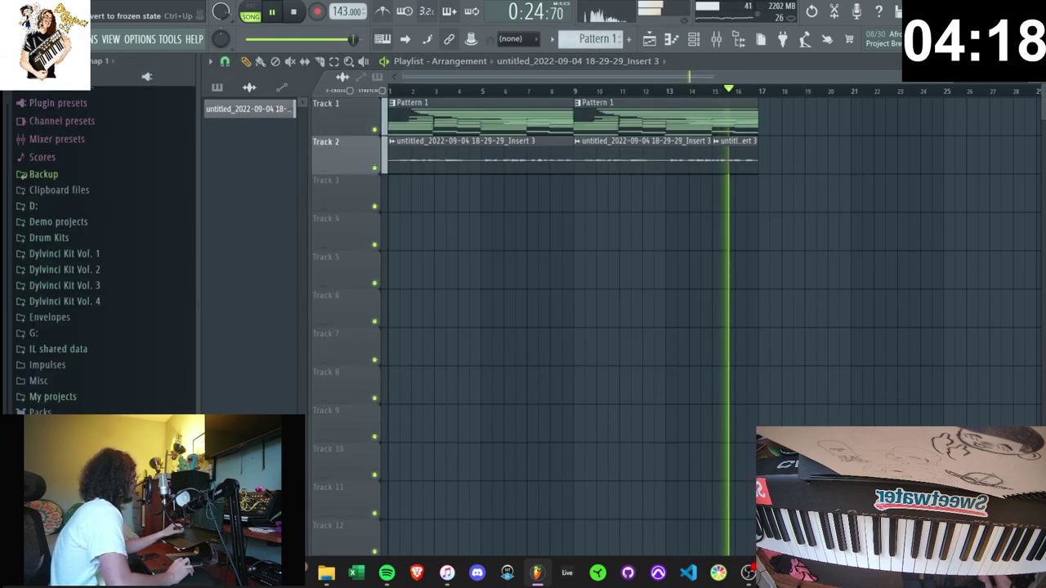
{"action": "scroll", "coordinate": [75, 270], "scroll_direction": "up", "scroll_amount": 1}
{"action": "left_click", "coordinate": [74, 284]}
{"action": "left_click", "coordinate": [673, 40]}
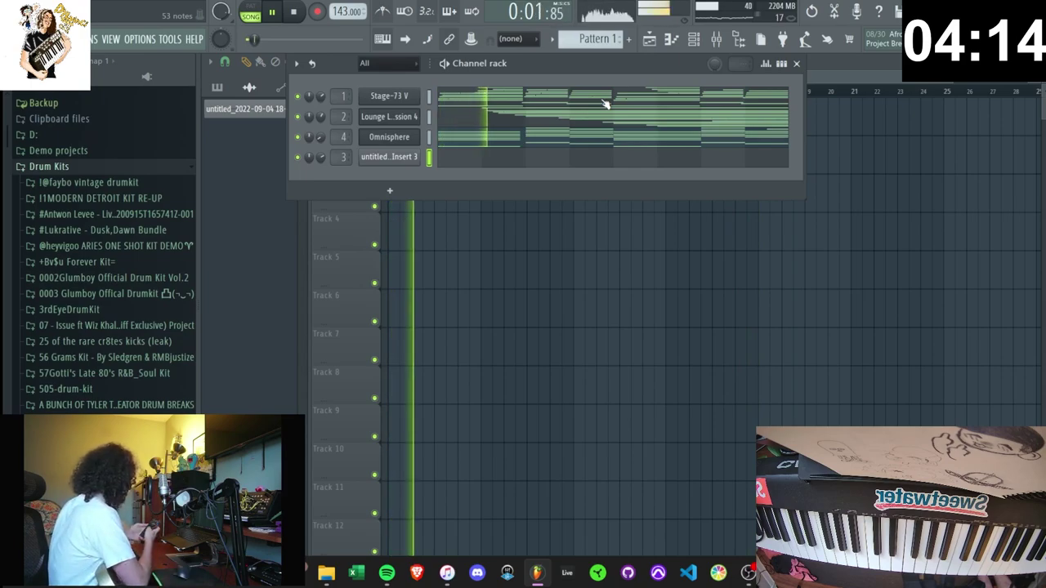
- Place DNB_BREAK_21 from the DNB BREAKS folder of JOONIES DNB DRUM COLLECTION VOL1 at the start of Track 3
{"action": "scroll", "coordinate": [79, 393], "scroll_direction": "down", "scroll_amount": 10}
{"action": "scroll", "coordinate": [80, 393], "scroll_direction": "down", "scroll_amount": 10}
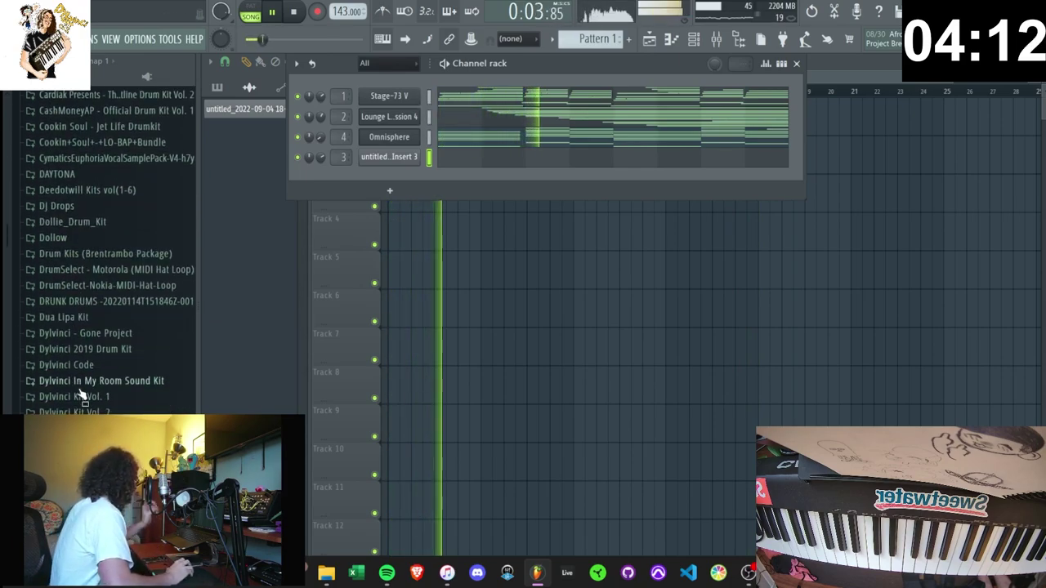
{"action": "left_click", "coordinate": [76, 318]}
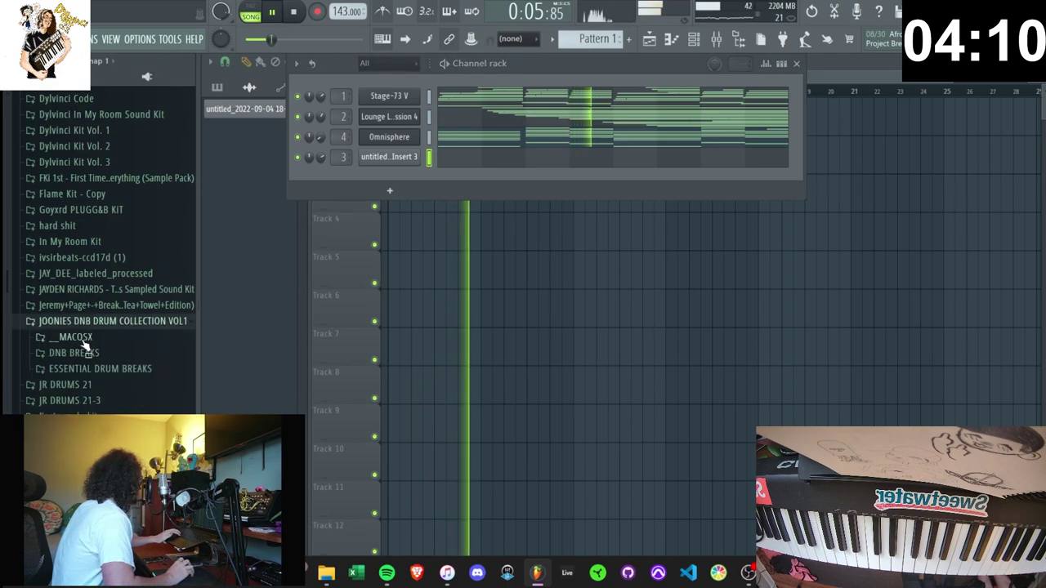
{"action": "left_click", "coordinate": [84, 366]}
{"action": "key", "text": "space"}
{"action": "scroll", "coordinate": [99, 316], "scroll_direction": "up", "scroll_amount": 3}
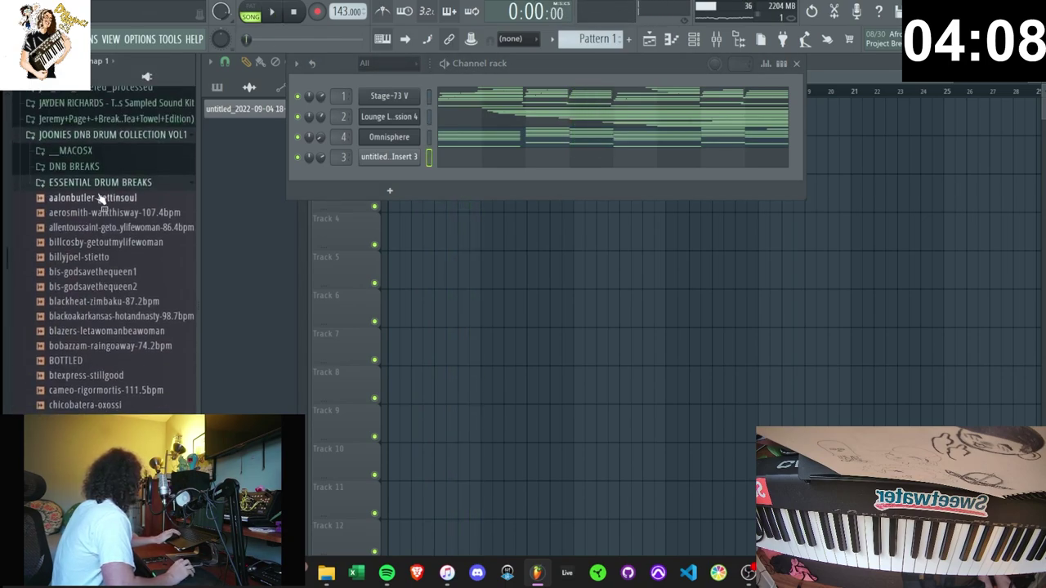
{"action": "left_click", "coordinate": [78, 168]}
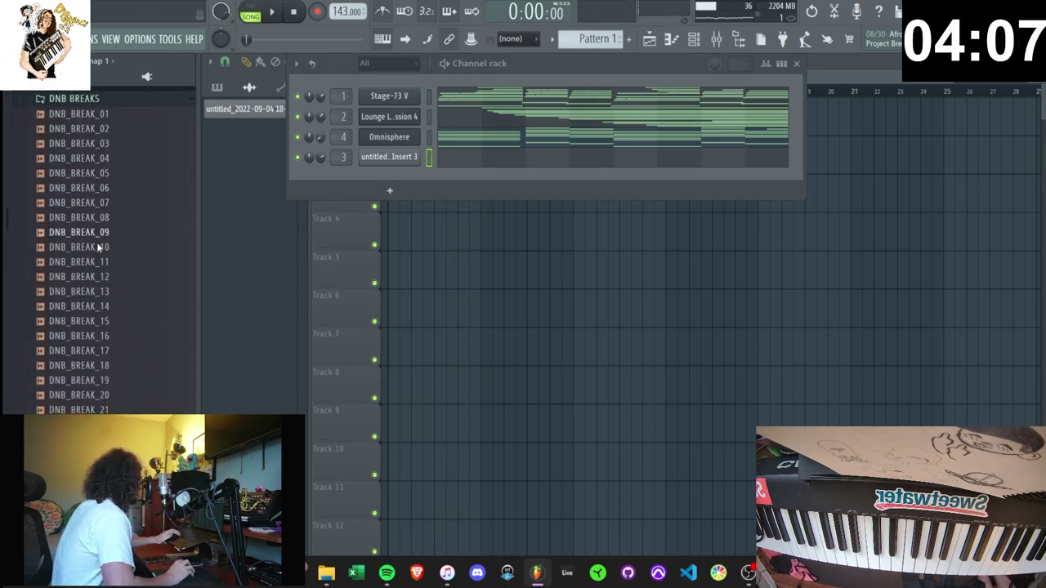
{"action": "left_click", "coordinate": [89, 405]}
{"action": "left_click_drag", "start_coordinate": [343, 280], "coordinate": [363, 183]}
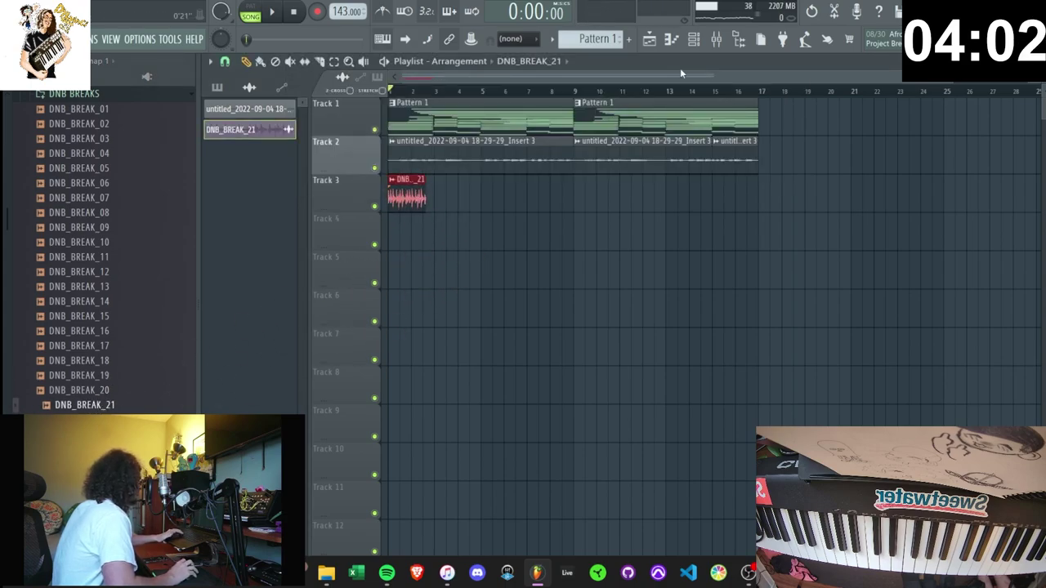
- Open the DNB_BREAK_21 channel settings and set its time stretching to 2 bars after trying 1 bar
{"action": "left_click", "coordinate": [696, 44]}
{"action": "left_click", "coordinate": [386, 117]}
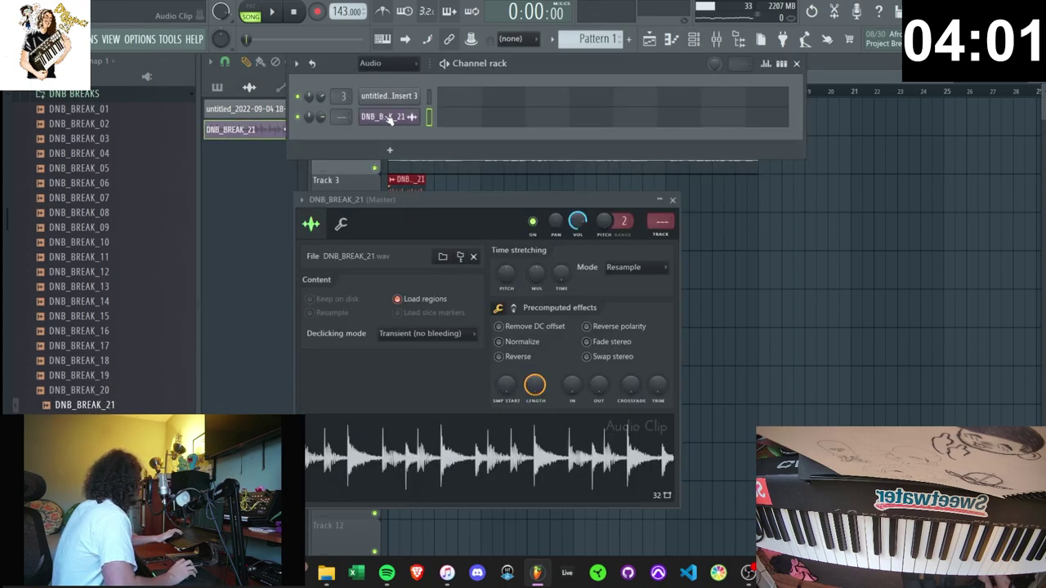
{"action": "right_click", "coordinate": [560, 278]}
{"action": "left_click", "coordinate": [604, 371]}
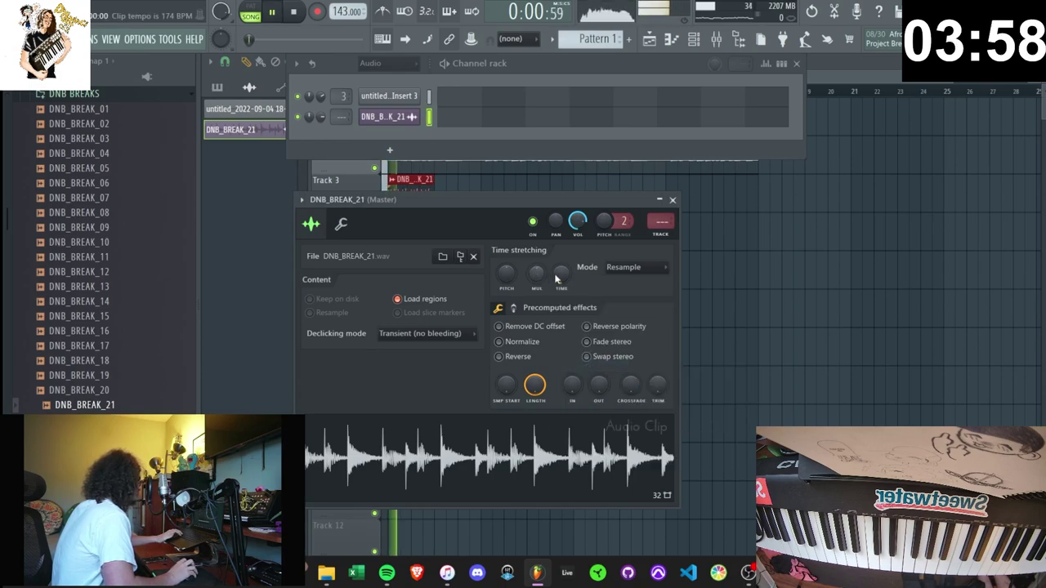
{"action": "right_click", "coordinate": [562, 277]}
{"action": "left_click", "coordinate": [590, 349]}
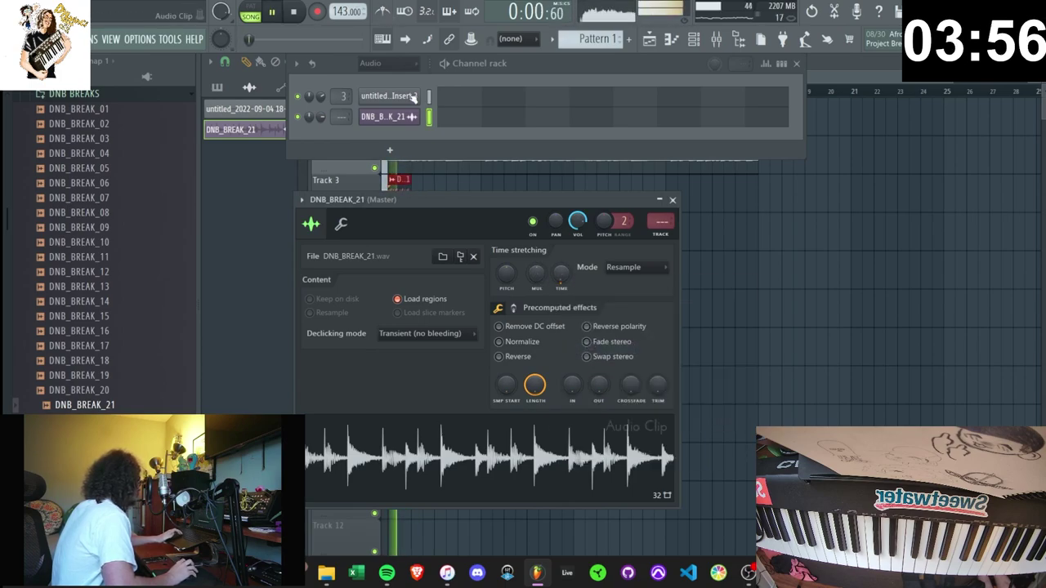
{"action": "key", "text": "space"}
{"action": "right_click", "coordinate": [561, 277]}
{"action": "left_click", "coordinate": [596, 365]}
{"action": "key", "text": "space"}
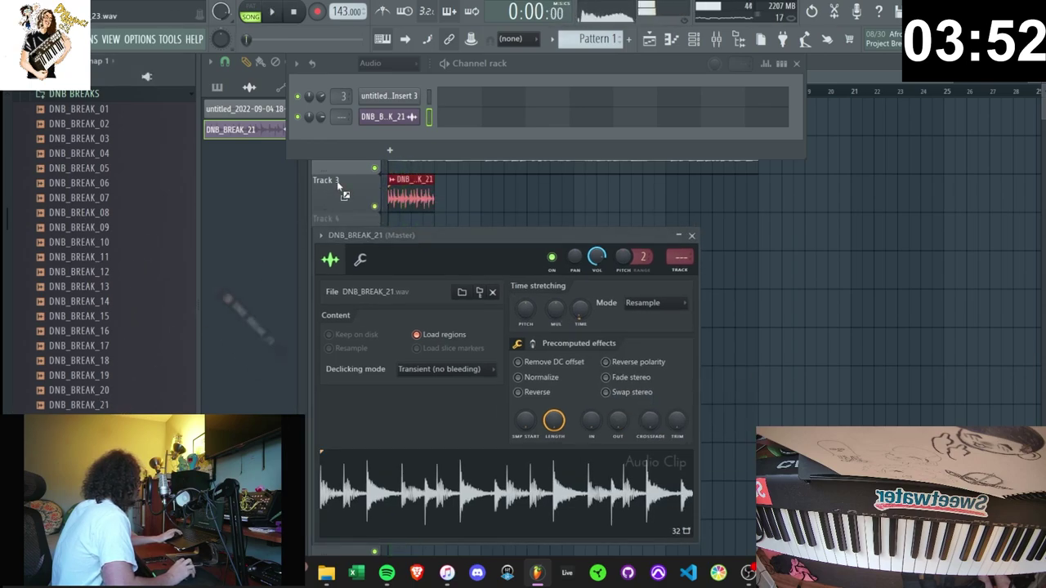
- Swap the break channel's sample for DNB_BREAK_15 and set its time stretching to 2 bars
{"action": "left_click_drag", "start_coordinate": [337, 184], "coordinate": [63, 319]}
{"action": "left_click_drag", "start_coordinate": [340, 166], "coordinate": [378, 129]}
{"action": "key", "text": "space"}
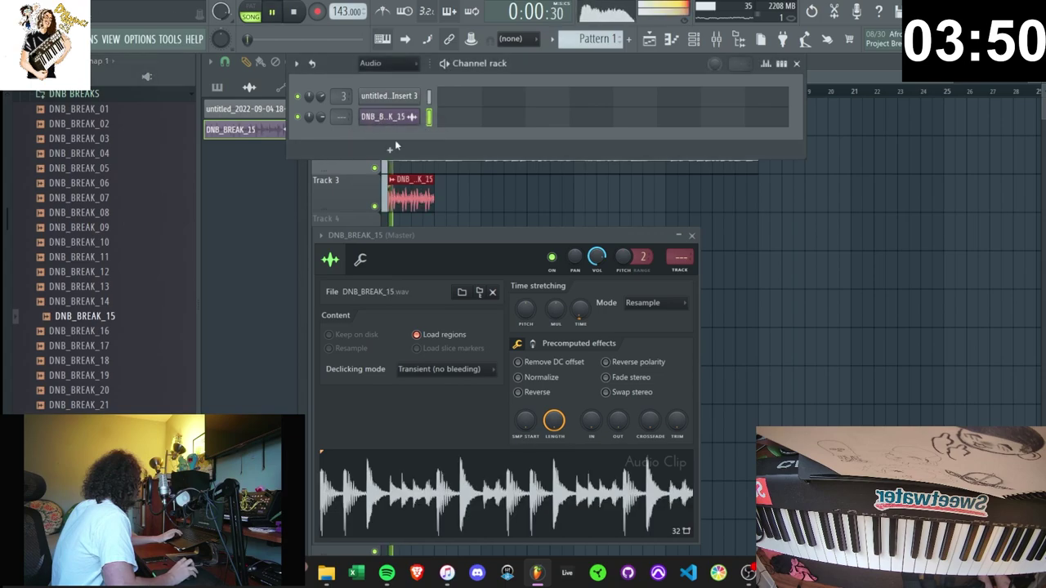
{"action": "right_click", "coordinate": [580, 319]}
{"action": "left_click", "coordinate": [625, 400]}
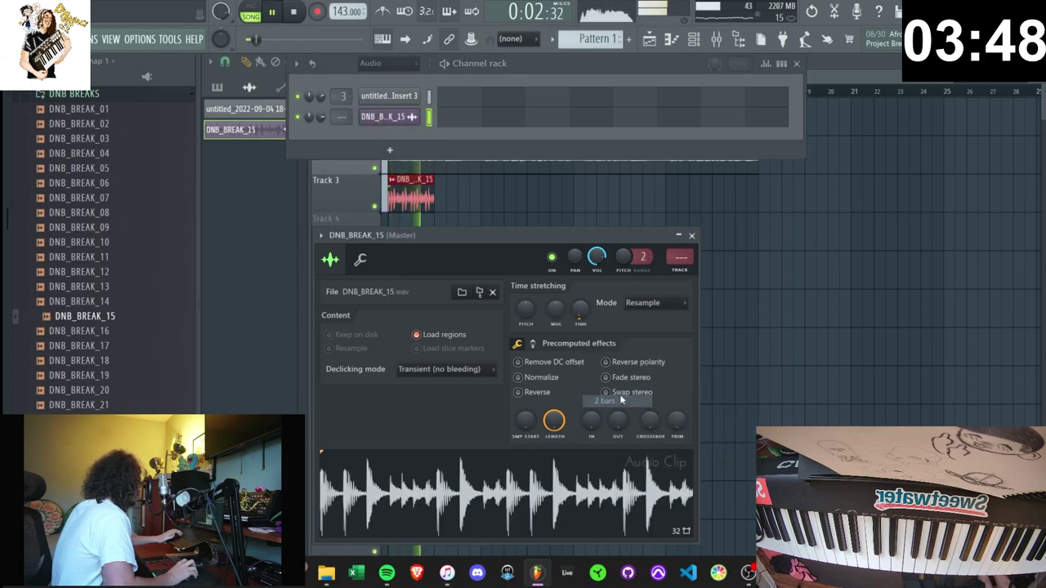
{"action": "right_click", "coordinate": [580, 312]}
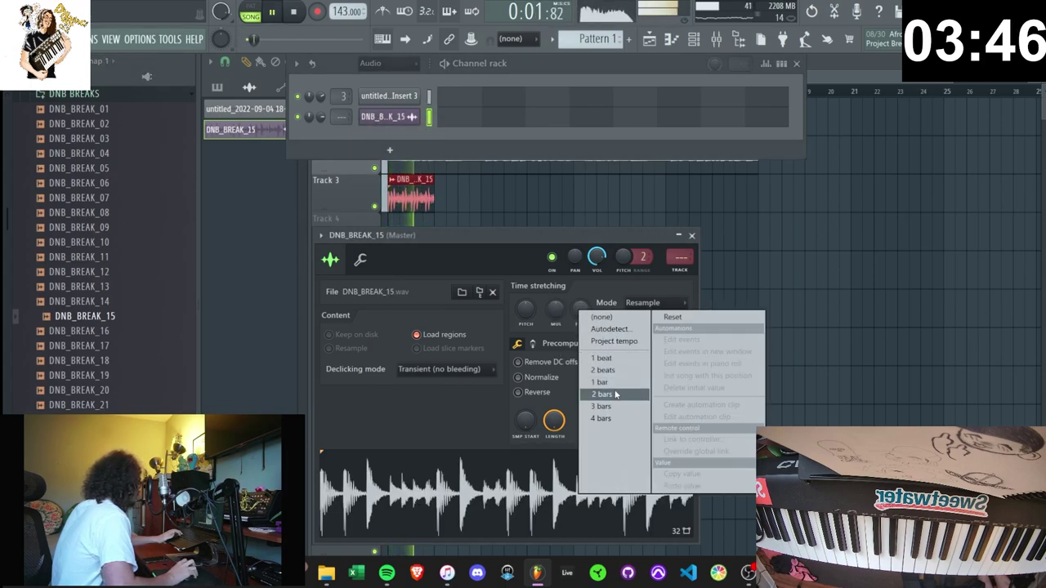
{"action": "left_click", "coordinate": [611, 383]}
{"action": "right_click", "coordinate": [583, 316]}
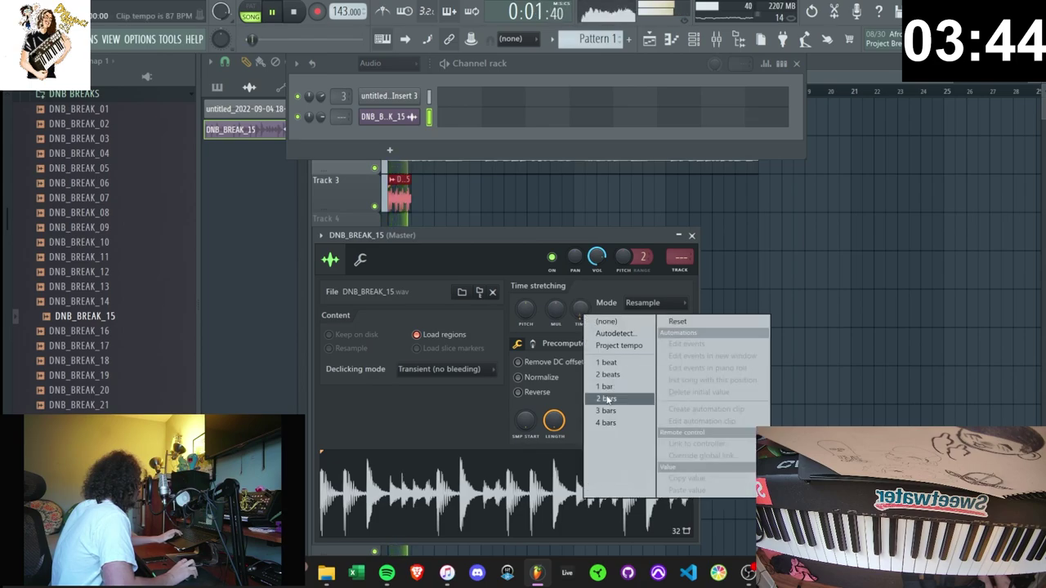
{"action": "left_click", "coordinate": [609, 397]}
- Duplicate the DNB_BREAK_15 clip three times along Track 3 and lower the break channel's volume
{"action": "left_click", "coordinate": [419, 190]}
{"action": "key", "text": "ctrl+b"}
{"action": "key", "text": "ctrl+b"}
{"action": "key", "text": "ctrl+b"}
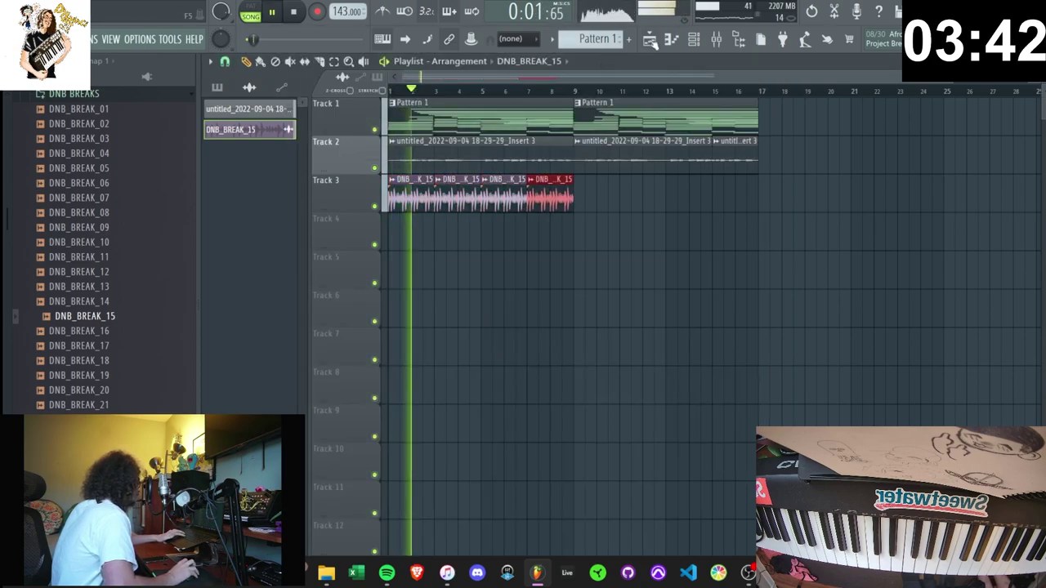
{"action": "key", "text": "F6"}
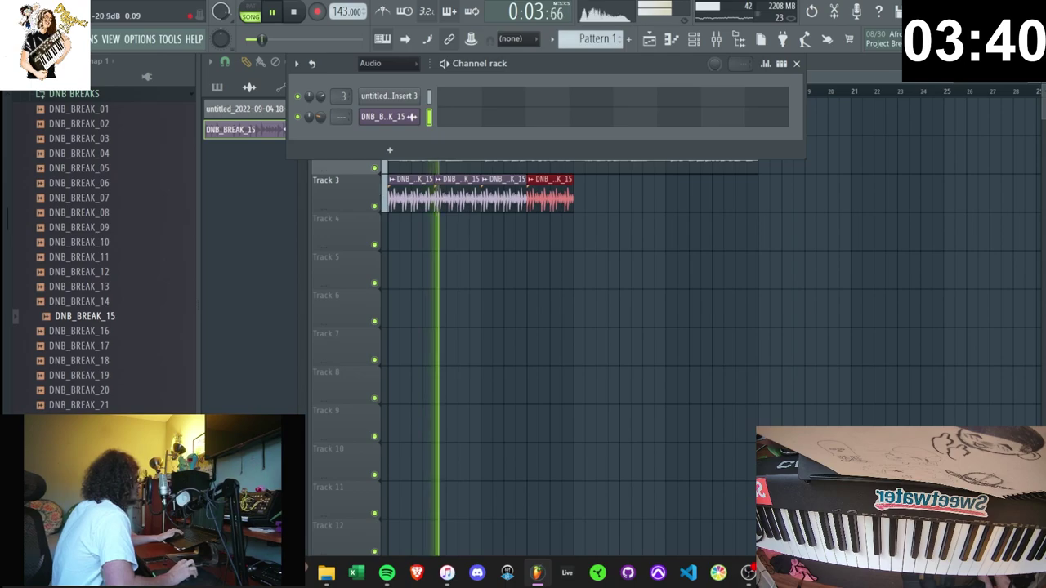
{"action": "left_click", "coordinate": [401, 250]}
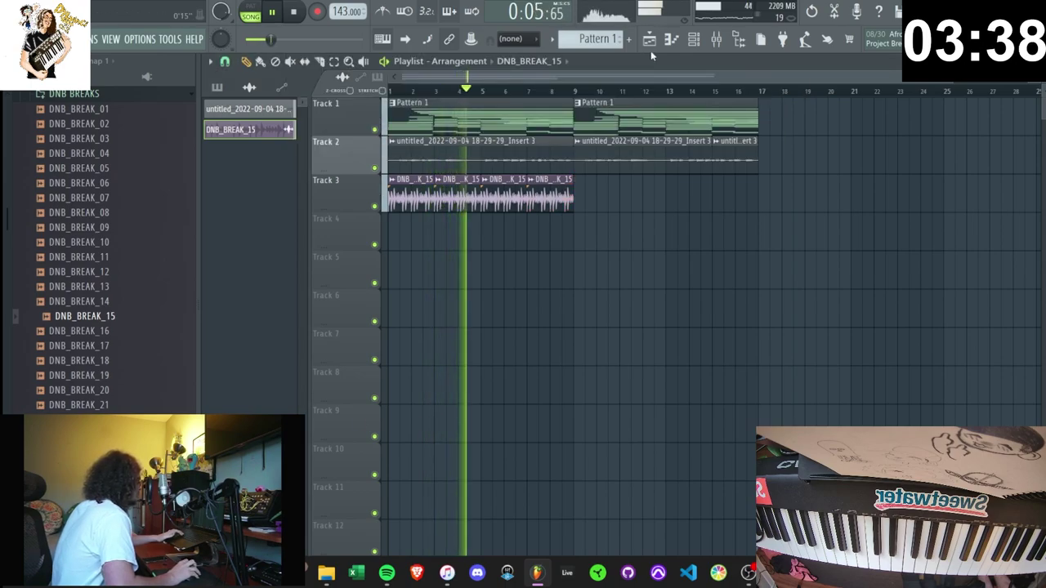
- Replace the break channel's sample with DNB_BREAK_17 and restart playback to hear it
{"action": "left_click", "coordinate": [694, 39]}
{"action": "scroll", "coordinate": [86, 359], "scroll_direction": "up", "scroll_amount": 6}
{"action": "scroll", "coordinate": [105, 339], "scroll_direction": "down", "scroll_amount": 3}
{"action": "key", "text": "space"}
{"action": "scroll", "coordinate": [114, 260], "scroll_direction": "down", "scroll_amount": 2}
{"action": "left_click_drag", "start_coordinate": [378, 119], "coordinate": [381, 120]}
{"action": "key", "text": "space"}
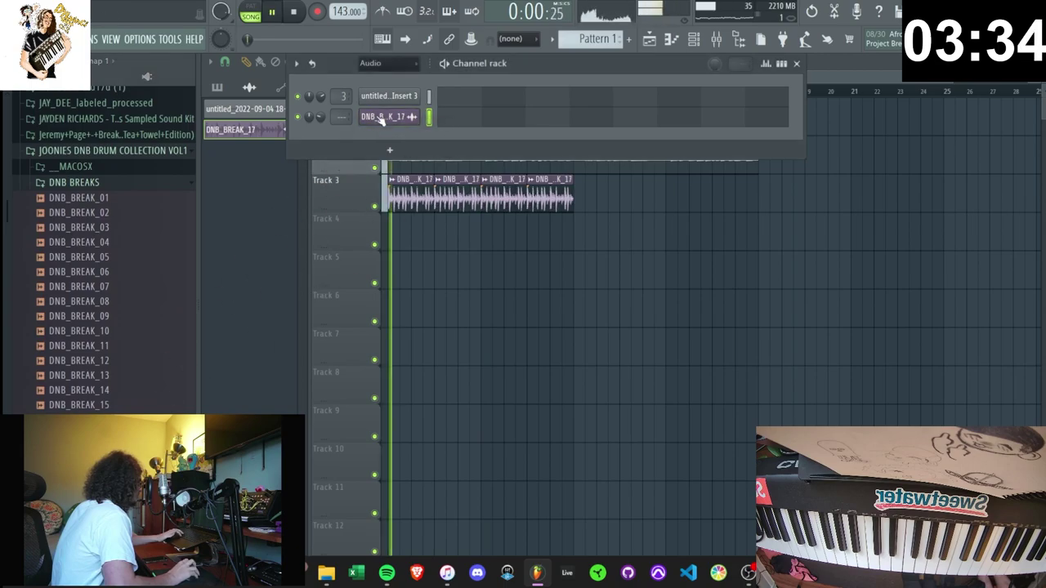
- Find Kontakt among the installed generator plugins and add it as a new channel in the channel rack
{"action": "scroll", "coordinate": [80, 219], "scroll_direction": "up", "scroll_amount": 15}
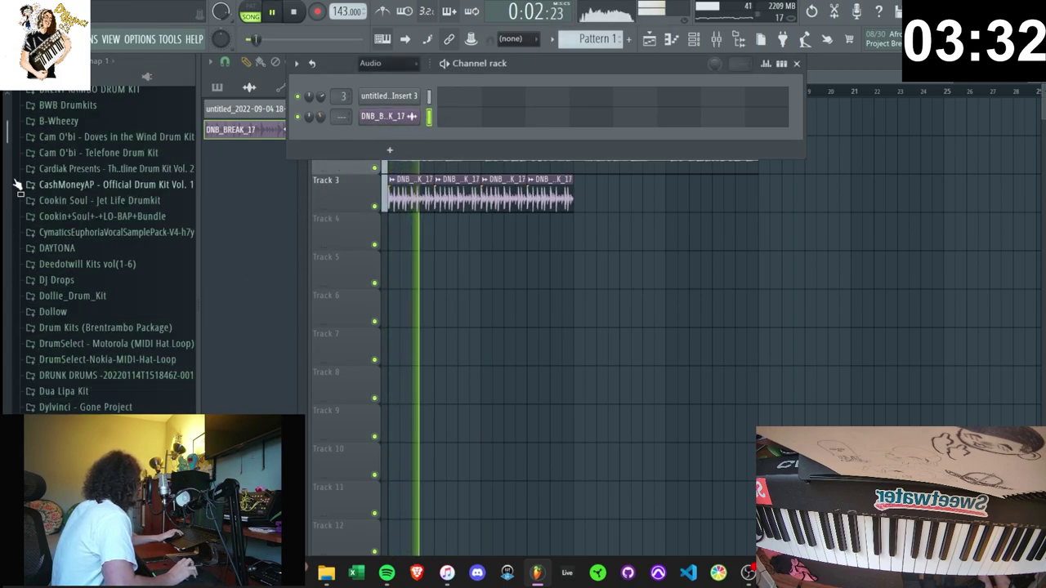
{"action": "left_click", "coordinate": [81, 181]}
{"action": "scroll", "coordinate": [97, 188], "scroll_direction": "down", "scroll_amount": 3}
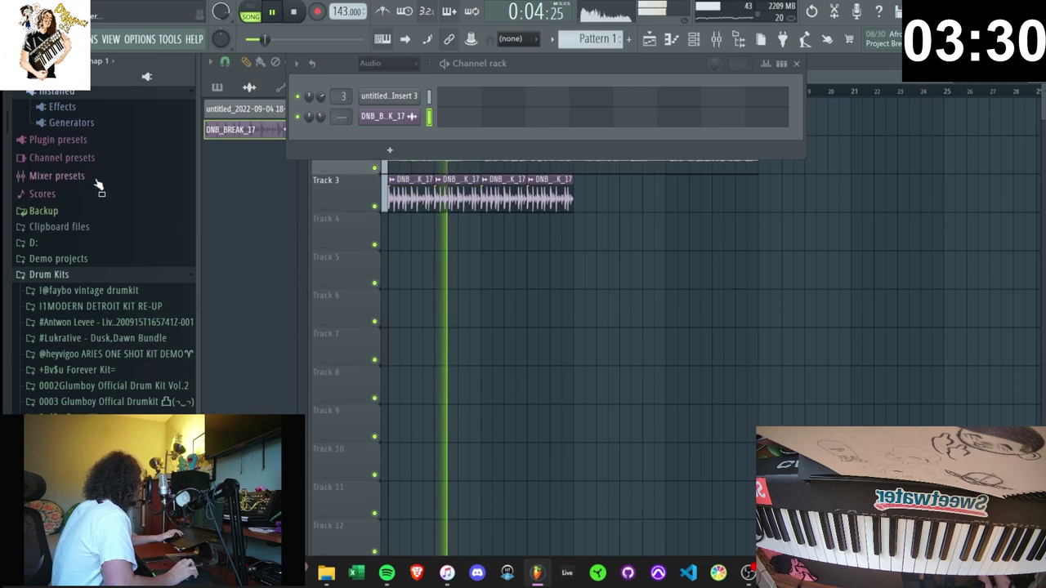
{"action": "left_click", "coordinate": [94, 124]}
{"action": "left_click", "coordinate": [97, 190]}
{"action": "scroll", "coordinate": [97, 192], "scroll_direction": "down", "scroll_amount": 10}
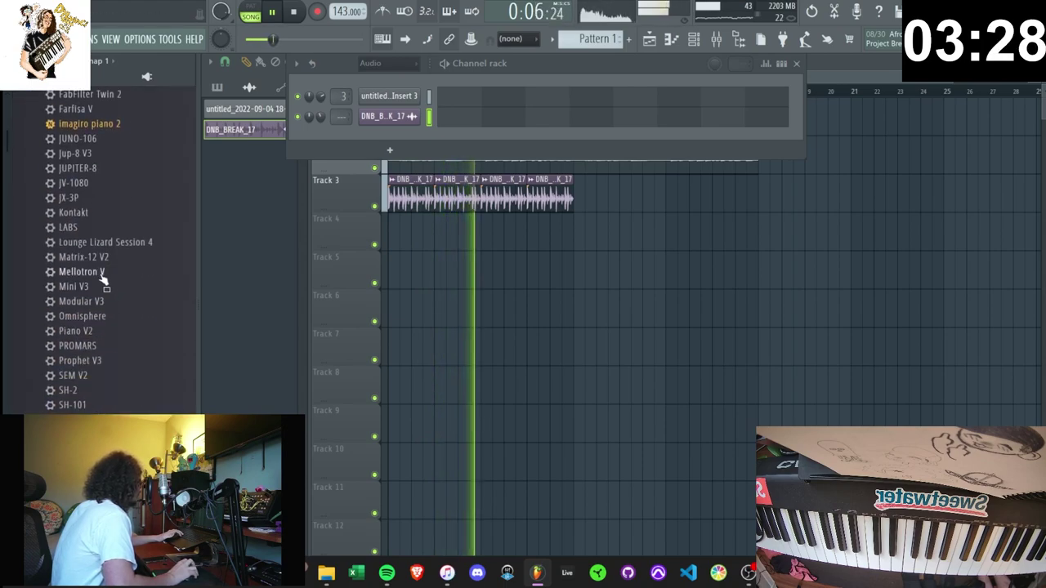
{"action": "scroll", "coordinate": [97, 192], "scroll_direction": "up", "scroll_amount": 2}
{"action": "left_click_drag", "start_coordinate": [73, 210], "coordinate": [350, 149]}
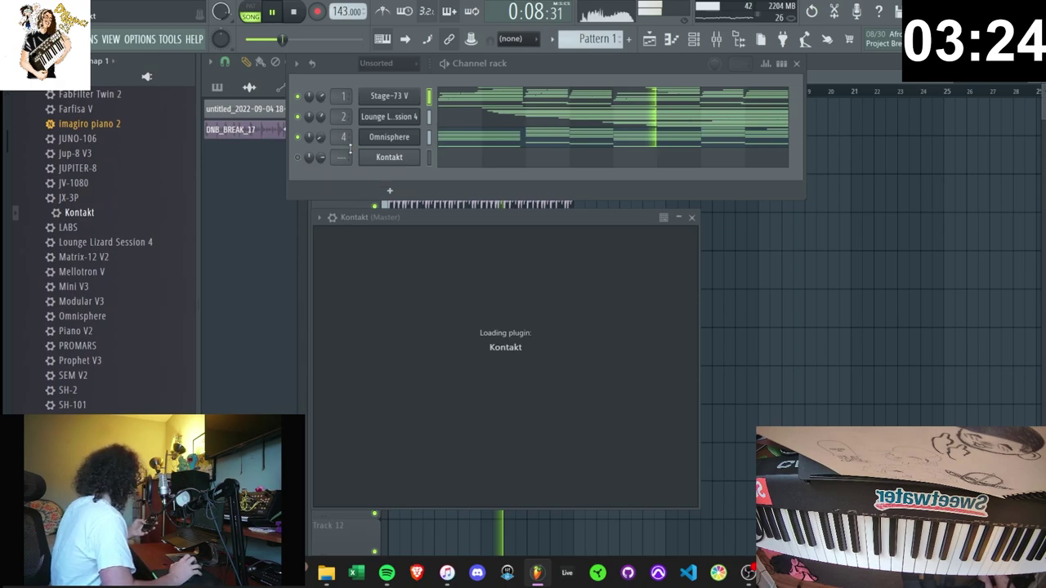
- Load Scarbee Rickenbacker Bass - Palm Muted in Kontakt and choose its Dub Bass preset
{"action": "scroll", "coordinate": [439, 302], "scroll_direction": "down", "scroll_amount": 15}
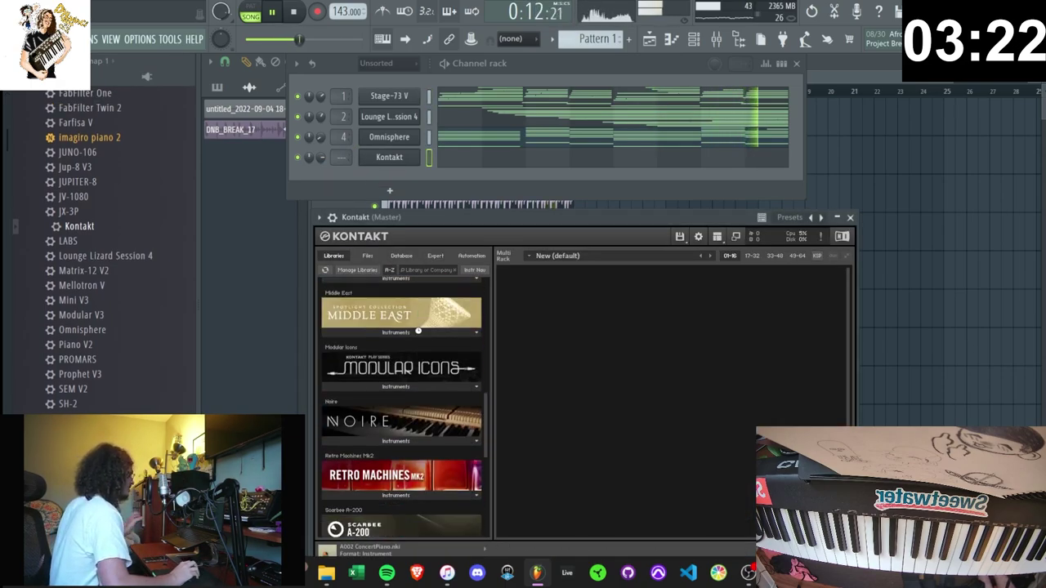
{"action": "key", "text": "space"}
{"action": "scroll", "coordinate": [405, 386], "scroll_direction": "down", "scroll_amount": 1}
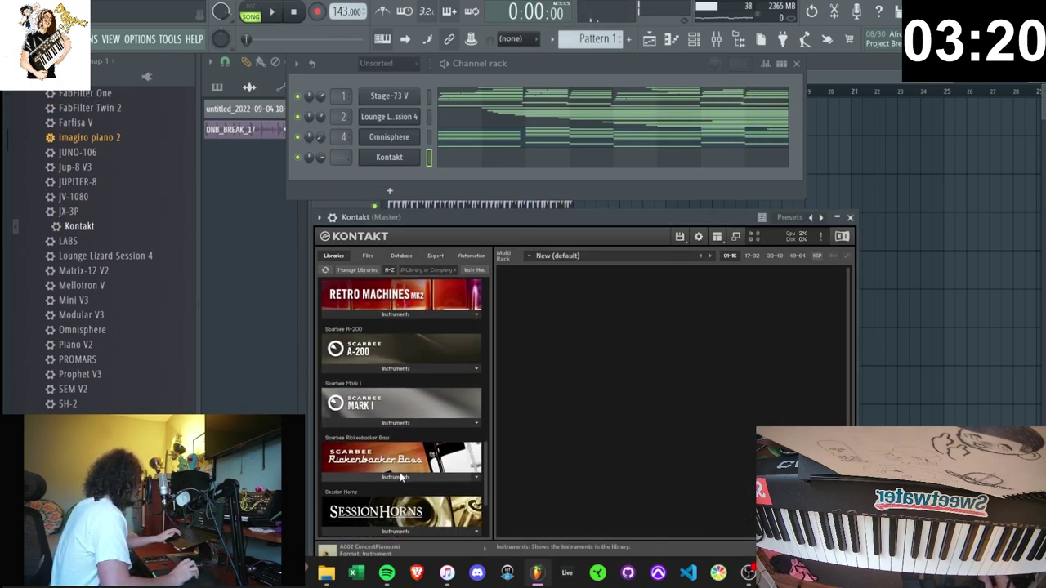
{"action": "left_click", "coordinate": [399, 478]}
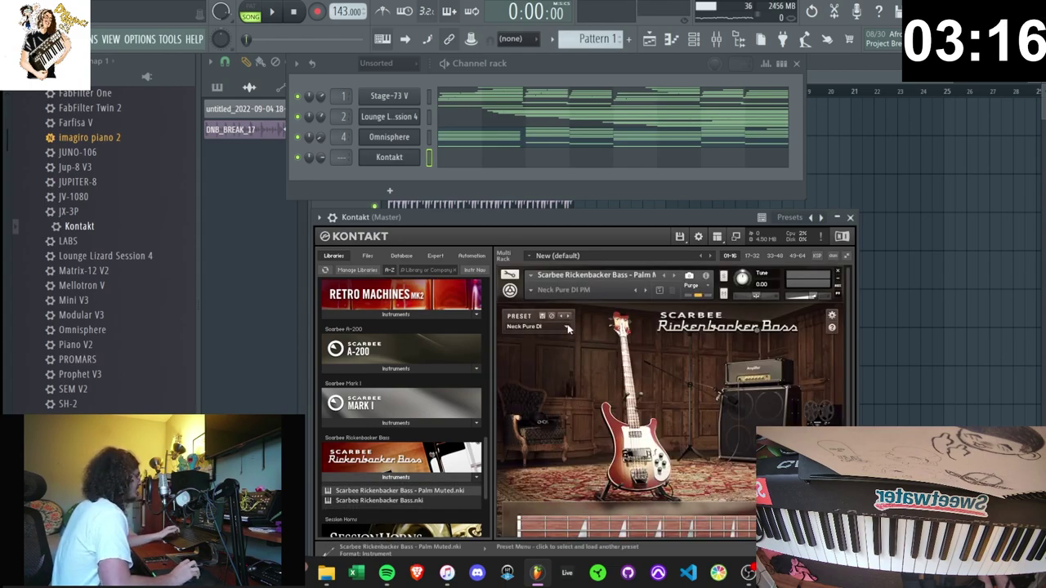
{"action": "left_click", "coordinate": [568, 328]}
{"action": "left_click", "coordinate": [531, 429]}
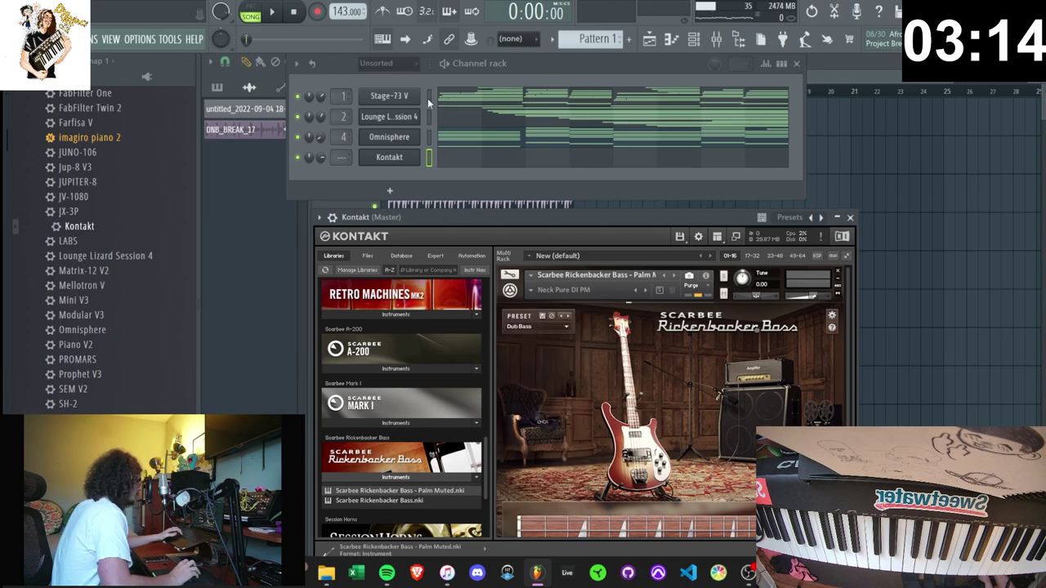
- Paste the copied chords into the Kontakt channel and delete the upper notes, keeping only the lowest E3, B3 and A3 notes
{"action": "key", "text": "ctrl+v"}
{"action": "left_click", "coordinate": [458, 165]}
{"action": "scroll", "coordinate": [446, 204], "scroll_direction": "down", "scroll_amount": 6}
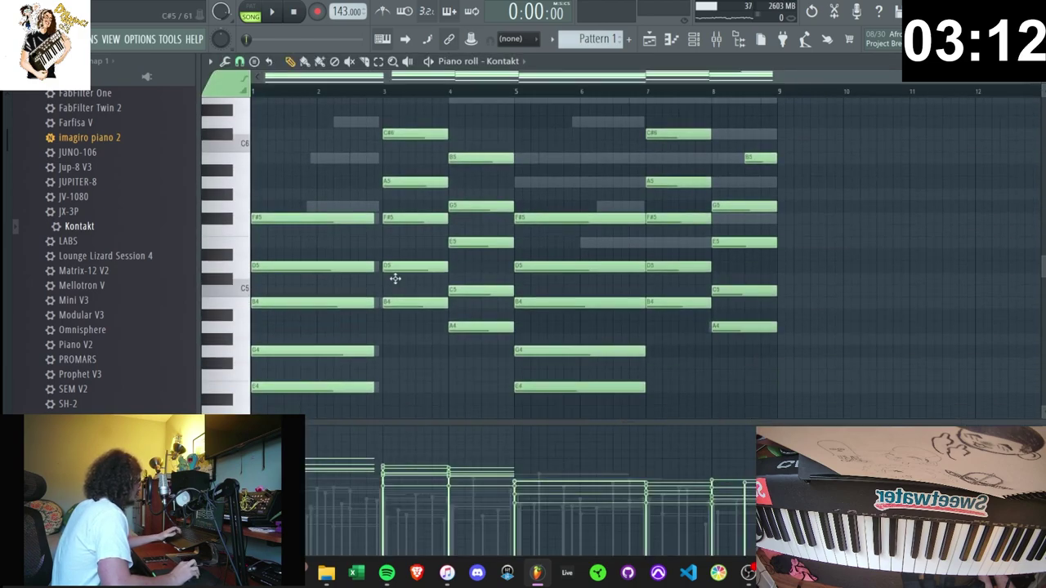
{"action": "left_click_drag", "start_coordinate": [308, 237], "coordinate": [801, 127]}
{"action": "key", "text": "Delete"}
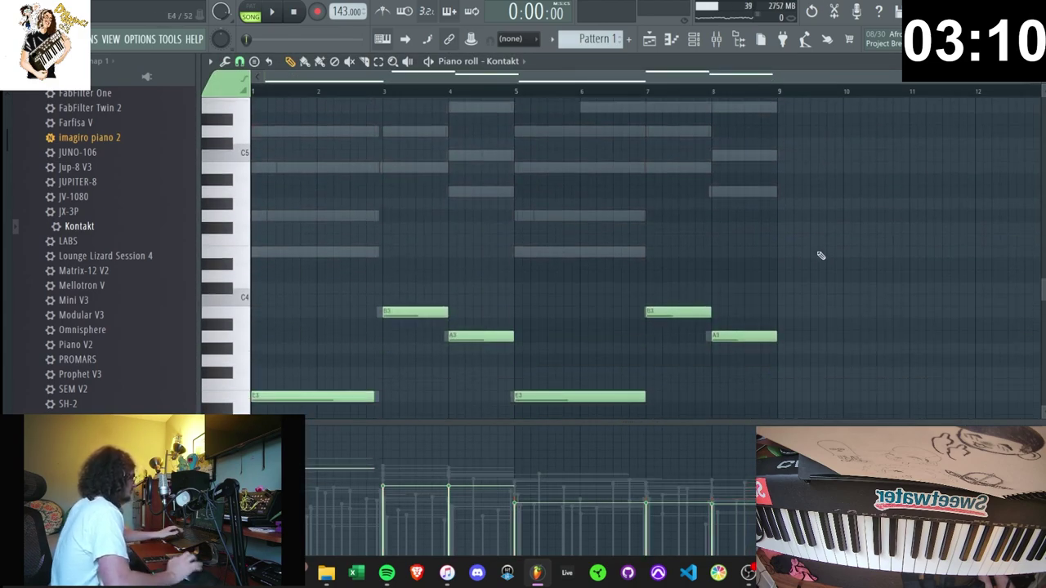
- Try the Kontakt bass line an octave higher during playback, return it to E3, B3 and A3, and lower the channel's volume
{"action": "key", "text": "ctrl+Up"}
{"action": "key", "text": "space"}
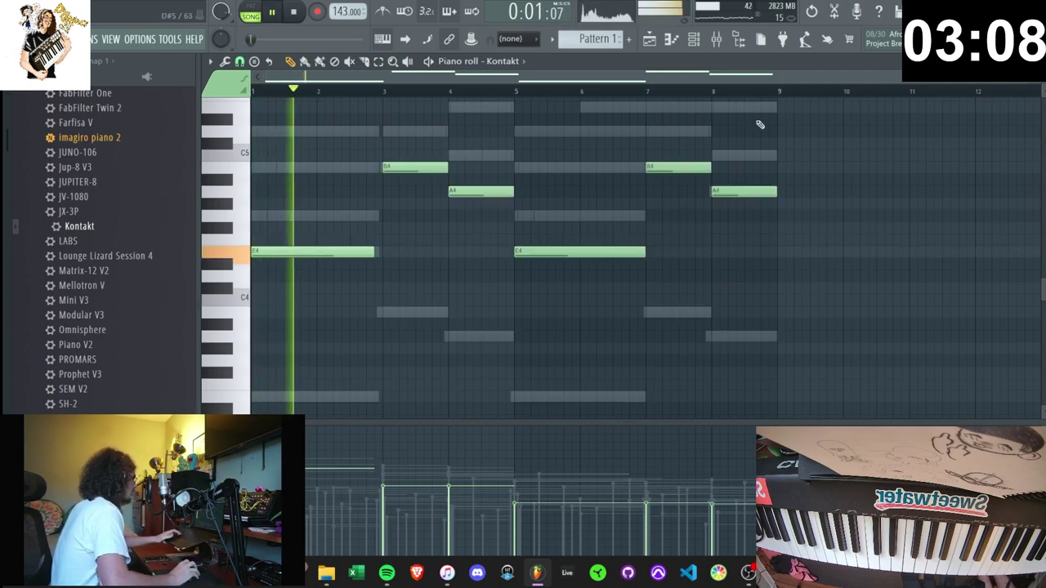
{"action": "left_click", "coordinate": [696, 39]}
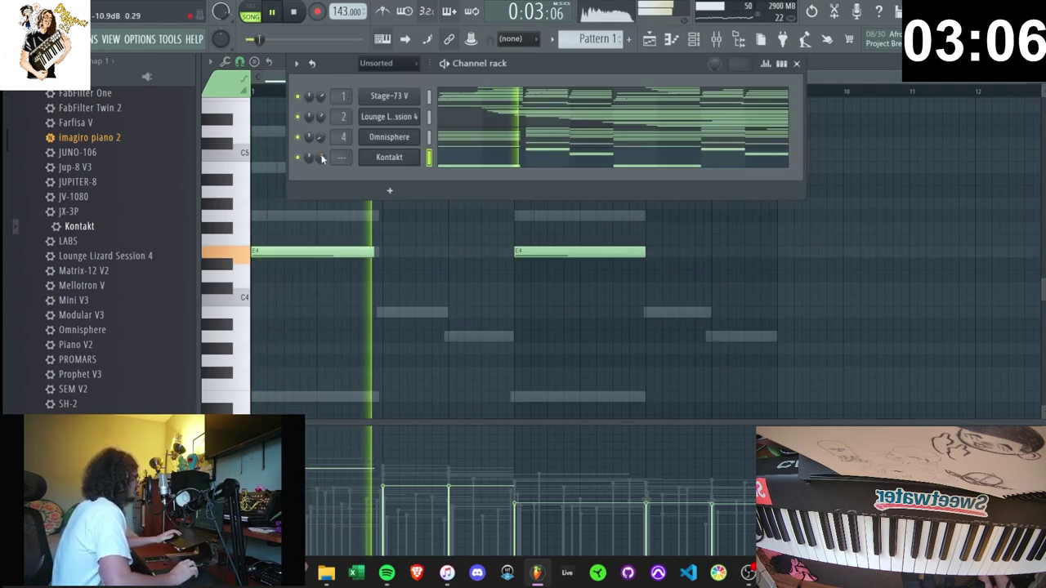
{"action": "key", "text": "F6"}
{"action": "key", "text": "ctrl+Down"}
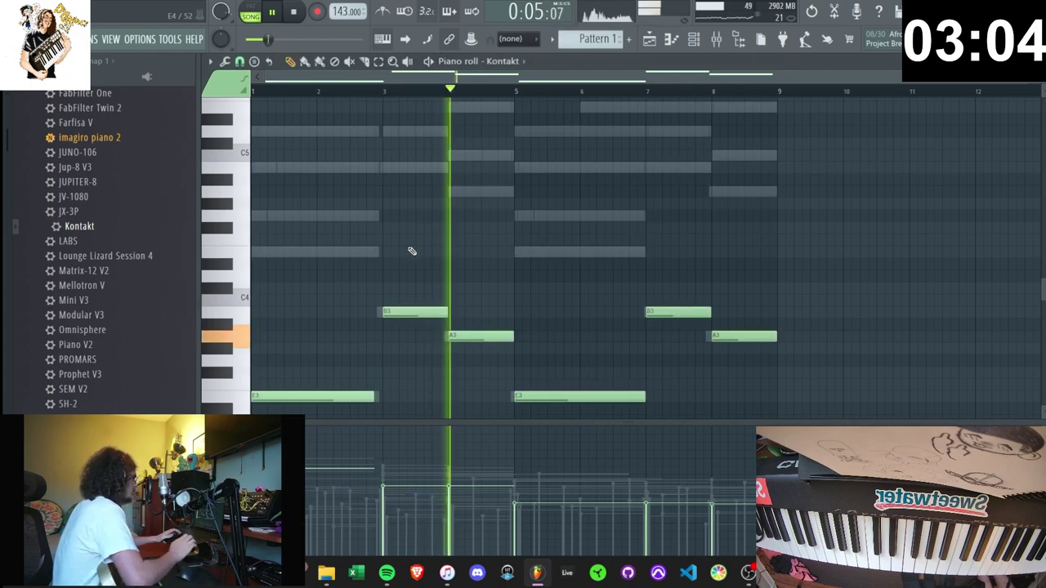
- Select the final A3 bass note in bar 8 and raise it one octave
{"action": "left_click_drag", "start_coordinate": [583, 390], "coordinate": [353, 417]}
{"action": "left_click", "coordinate": [362, 217], "text": "ctrl"}
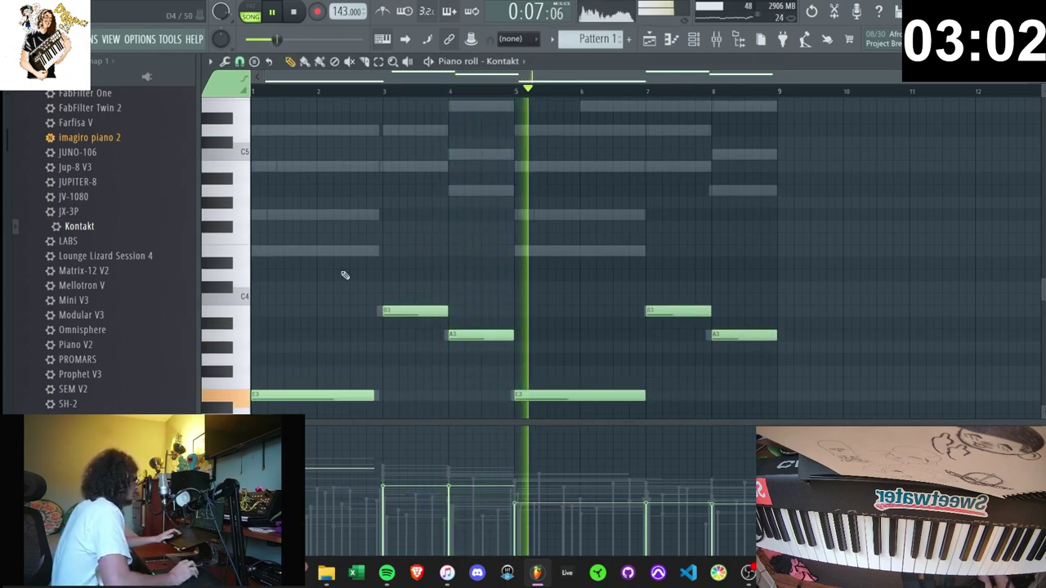
{"action": "left_click", "coordinate": [308, 395], "text": "ctrl"}
{"action": "left_click_drag", "start_coordinate": [728, 319], "coordinate": [747, 357]}
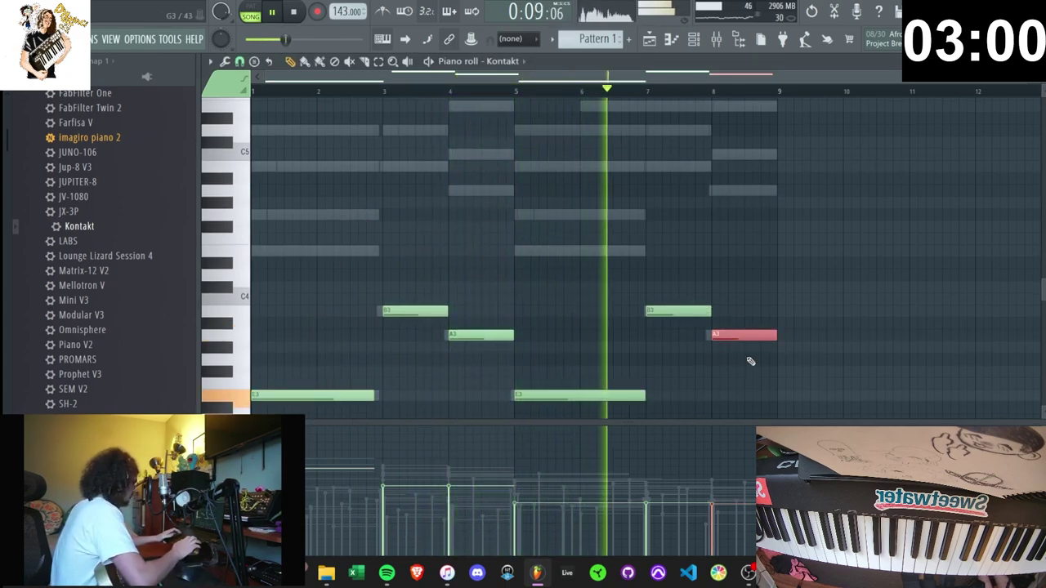
{"action": "key", "text": "ctrl+Up"}
- Move the recorded audio and DNB_BREAK_17 clips in the playlist down to Tracks 5 and 6
{"action": "left_click", "coordinate": [651, 39]}
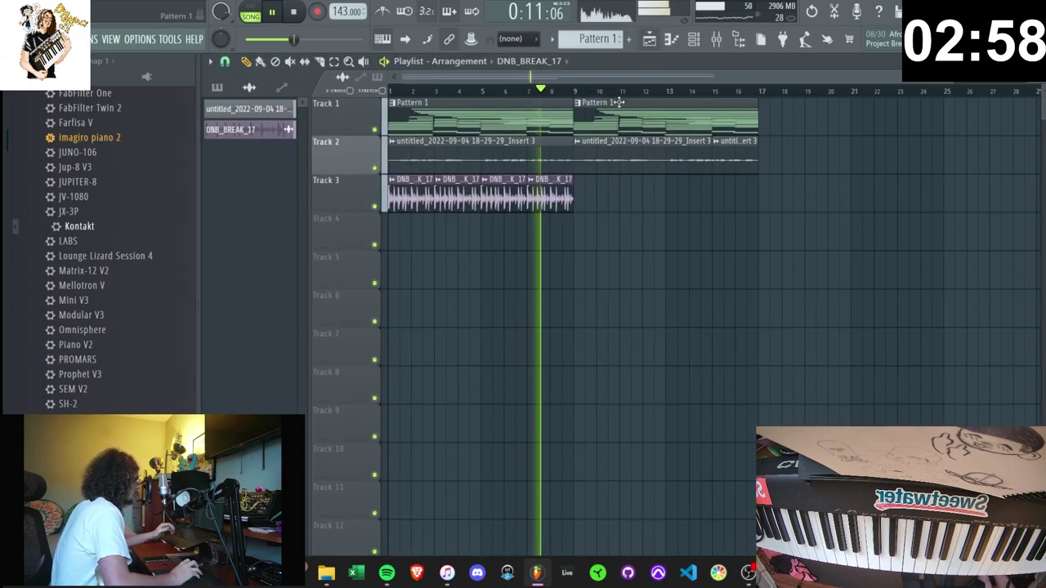
{"action": "left_click_drag", "start_coordinate": [763, 240], "coordinate": [352, 167]}
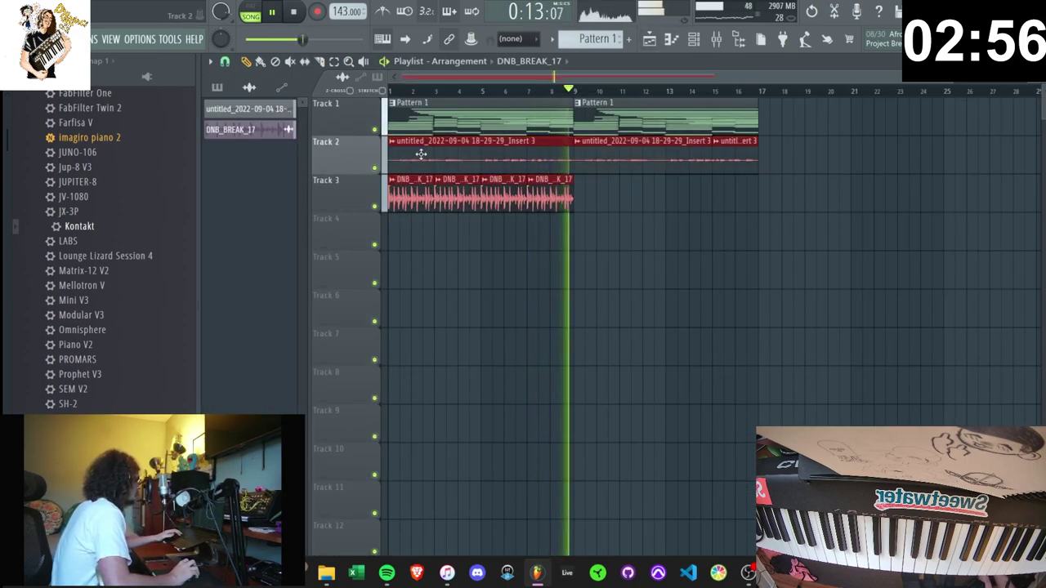
{"action": "left_click_drag", "start_coordinate": [420, 154], "coordinate": [420, 270]}
- Stop playback and split Pattern 1 by channel into a separate pattern for each instrument
{"action": "key", "text": "space"}
{"action": "left_click", "coordinate": [554, 42]}
{"action": "left_click", "coordinate": [623, 245]}
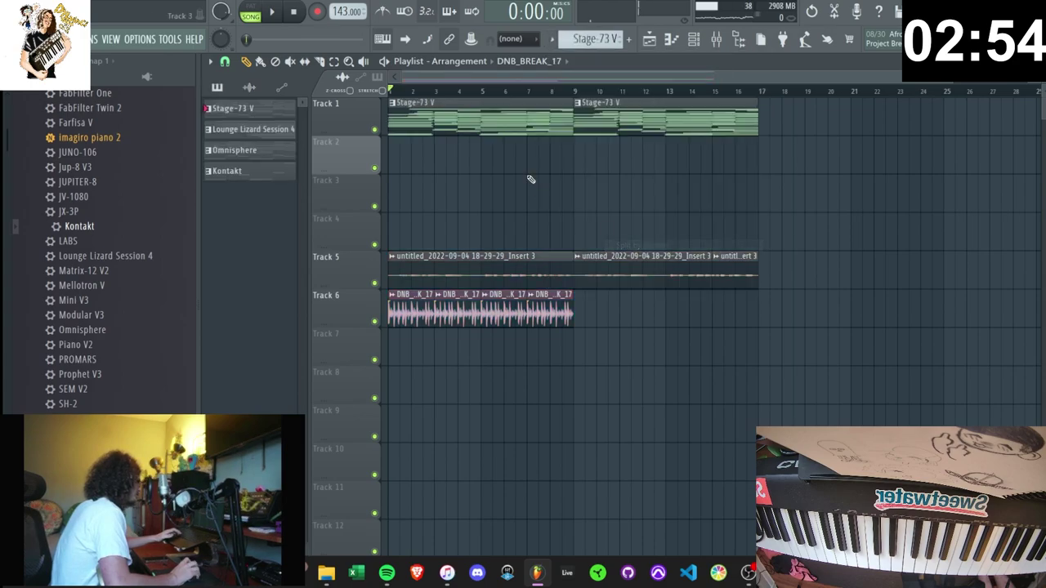
- Lay out the Kontakt, Stage-73 V, Lounge Lizard and Omnisphere patterns on Tracks 1 to 4 and duplicate them into bars 9 to 16
{"action": "left_click_drag", "start_coordinate": [721, 374], "coordinate": [392, 306]}
{"action": "left_click_drag", "start_coordinate": [745, 205], "coordinate": [632, 100]}
{"action": "key", "text": "Delete"}
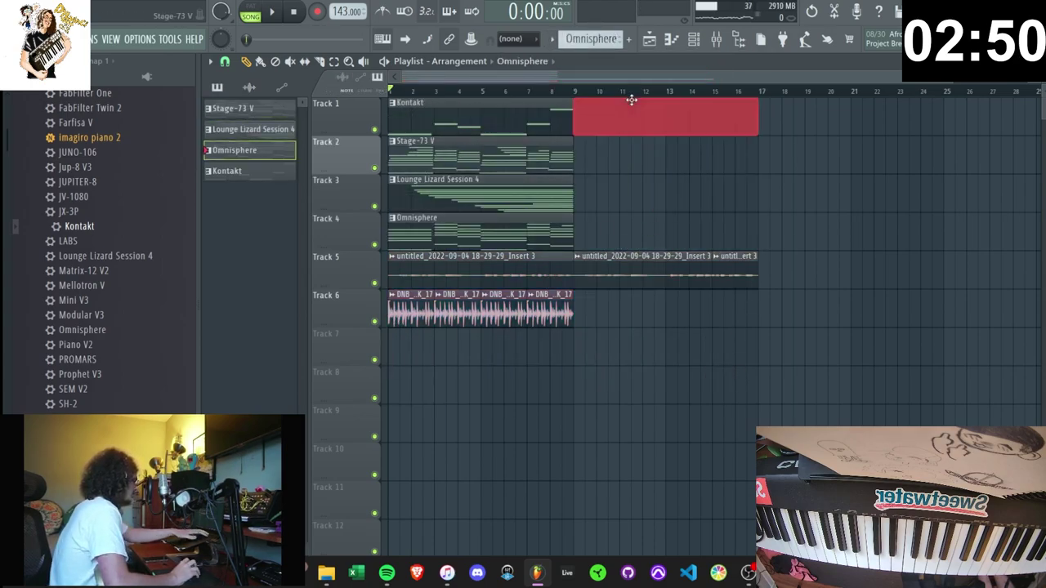
{"action": "left_click_drag", "start_coordinate": [567, 241], "coordinate": [560, 103]}
{"action": "key", "text": "ctrl+b"}
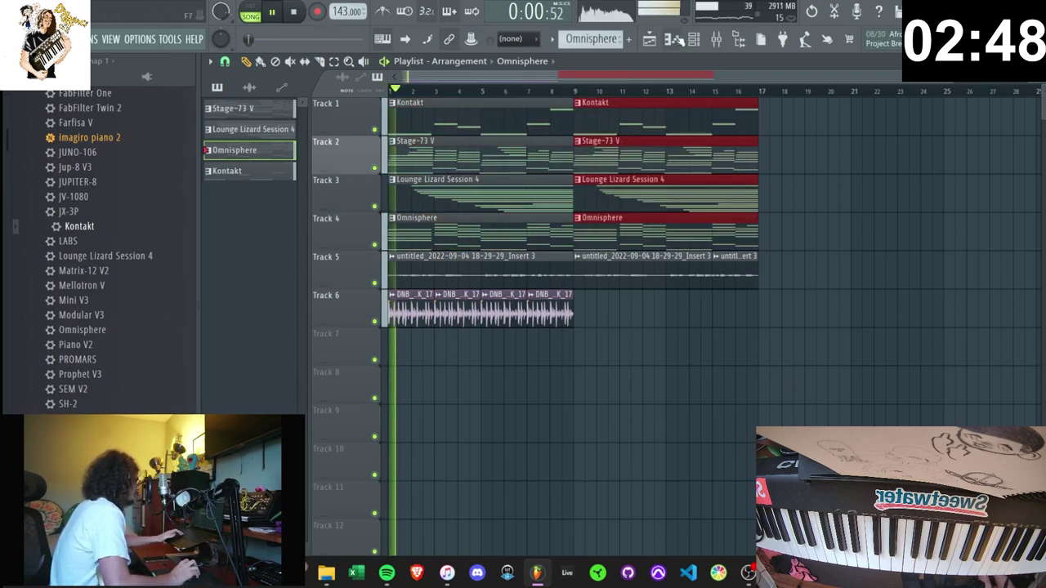
- Route the DNB_BREAK_17 channel to mixer Insert 7 and load the Phasis effect on that insert
{"action": "left_click", "coordinate": [693, 39]}
{"action": "left_click", "coordinate": [416, 63]}
{"action": "left_click", "coordinate": [378, 80]}
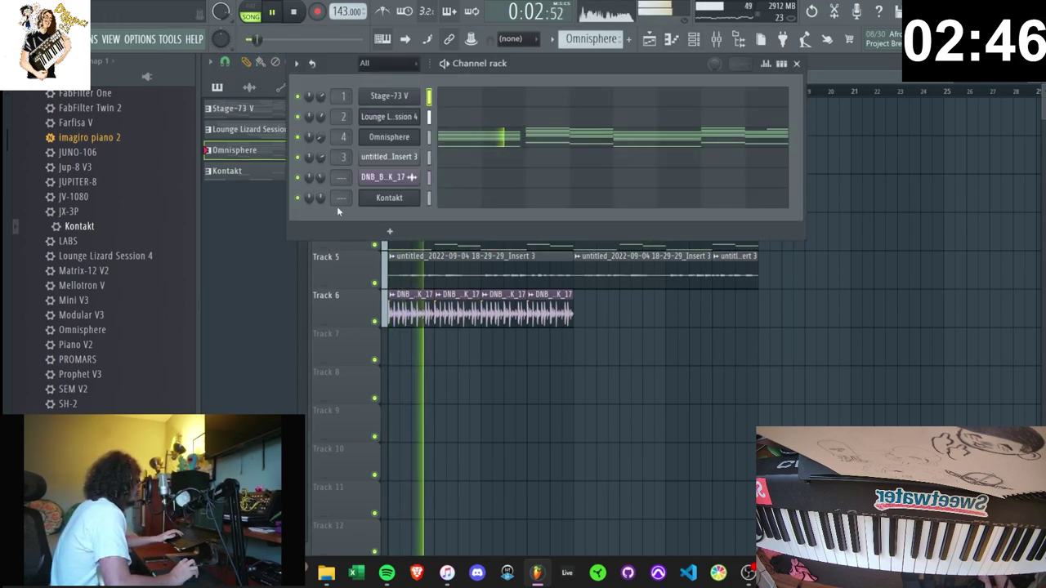
{"action": "left_click", "coordinate": [716, 39]}
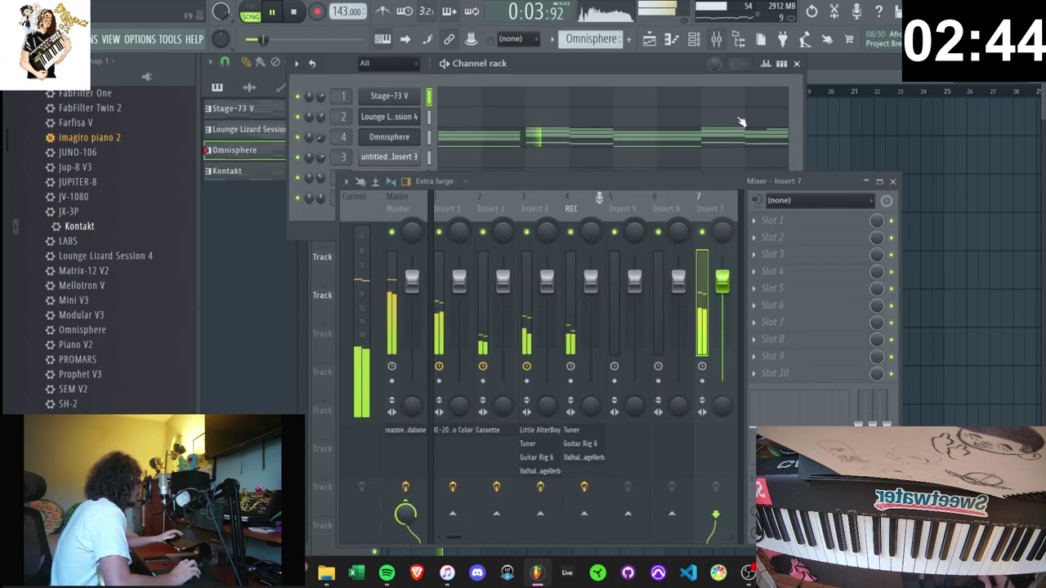
{"action": "left_click", "coordinate": [817, 237]}
{"action": "left_click", "coordinate": [425, 196]}
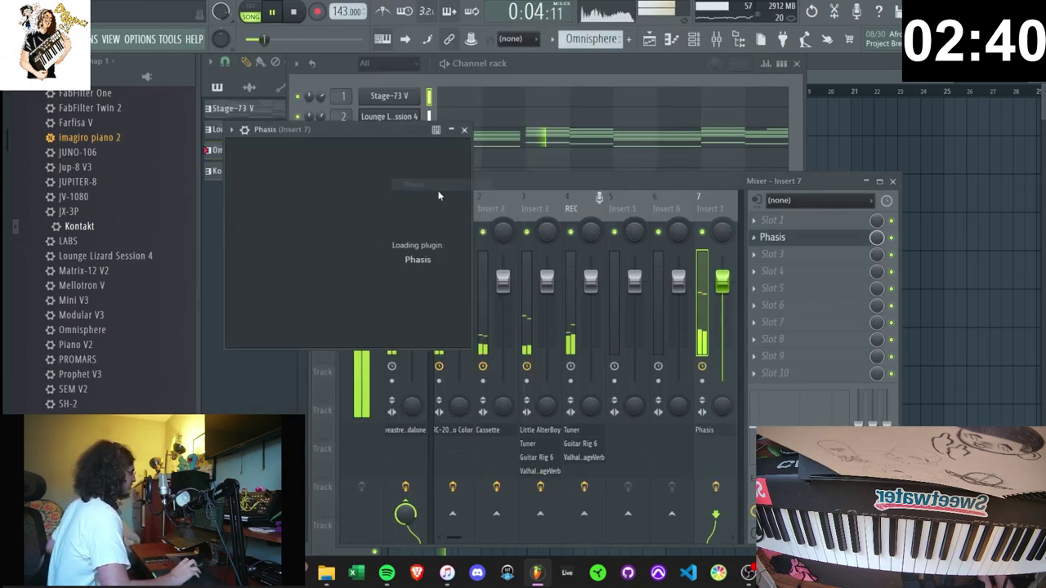
{"action": "left_click", "coordinate": [791, 273]}
{"action": "left_click", "coordinate": [856, 136]}
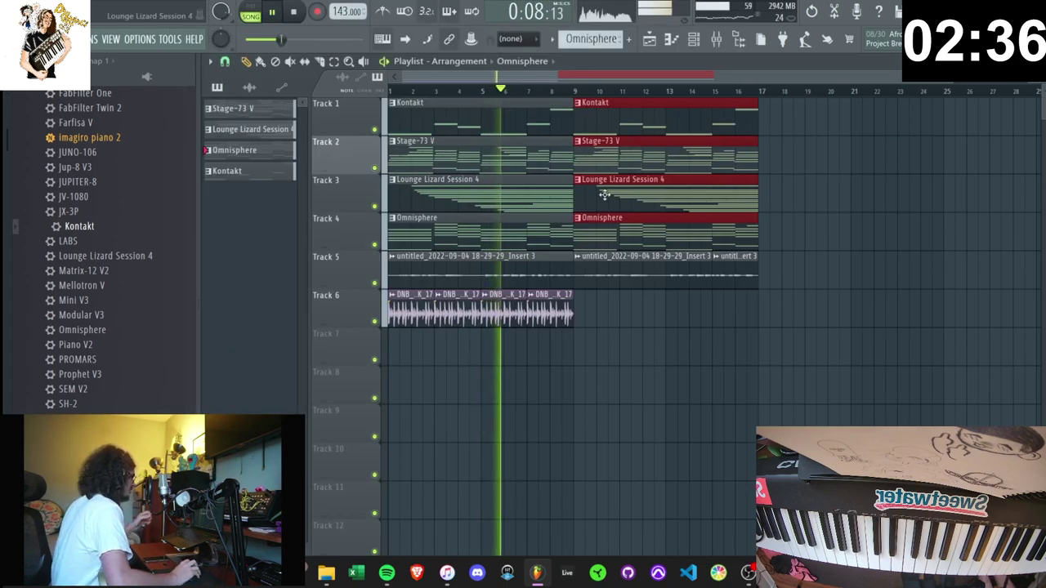
- Delete the second Kontakt clip from bars 9 to 16 on Track 1
{"action": "right_click", "coordinate": [616, 129]}
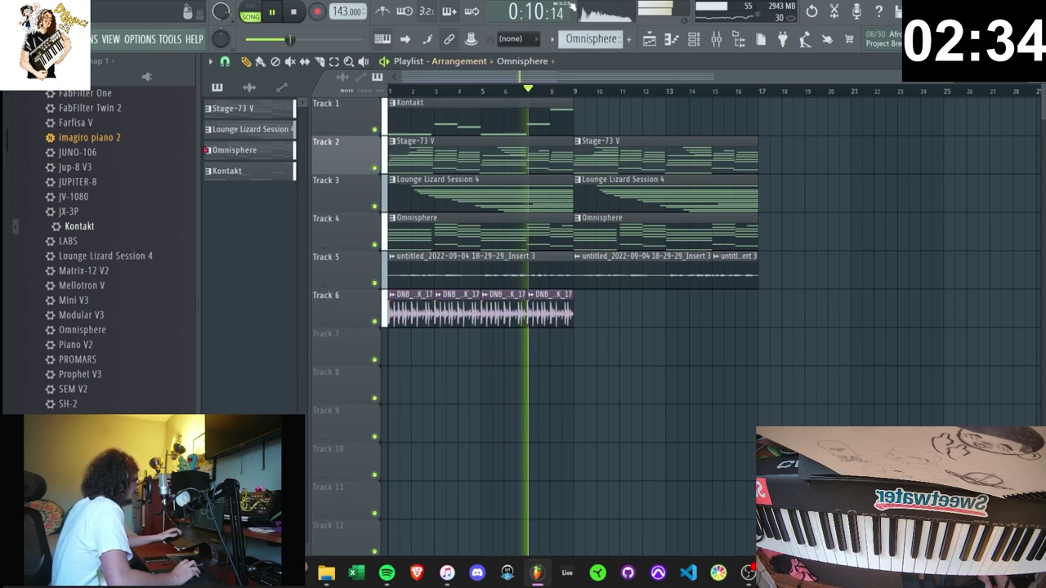
- Set the recorded audio clip's time-stretching mode to Stretch and raise the project tempo to 147 BPM
{"action": "left_click", "coordinate": [695, 40]}
{"action": "left_click", "coordinate": [411, 159]}
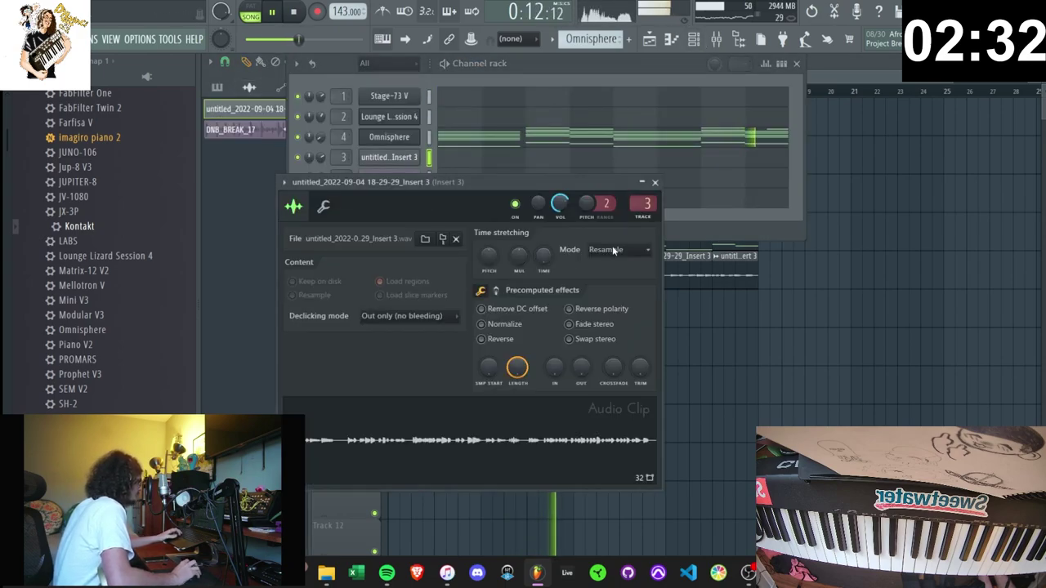
{"action": "left_click", "coordinate": [617, 250]}
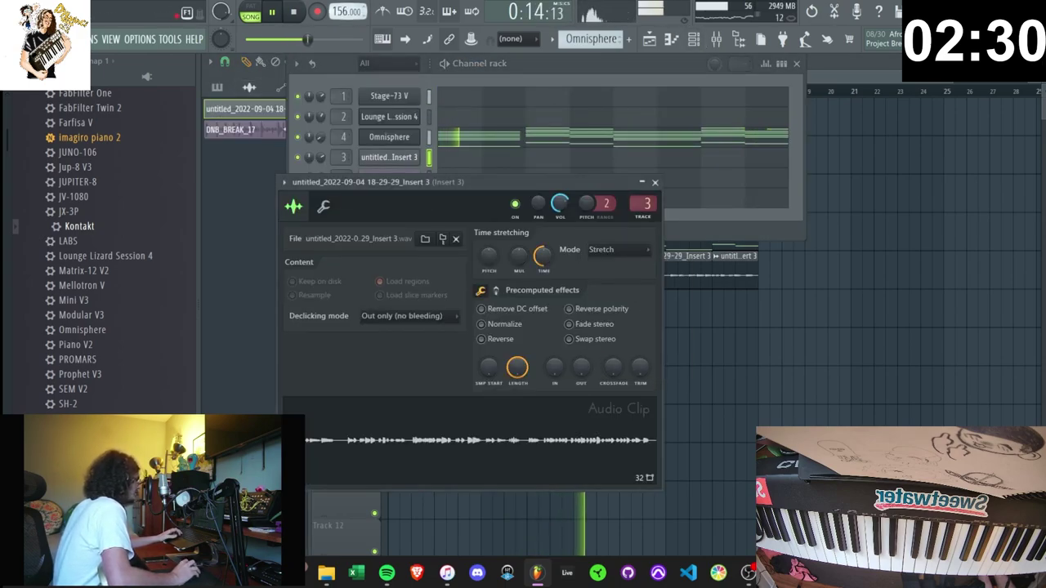
{"action": "right_click", "coordinate": [764, 315]}
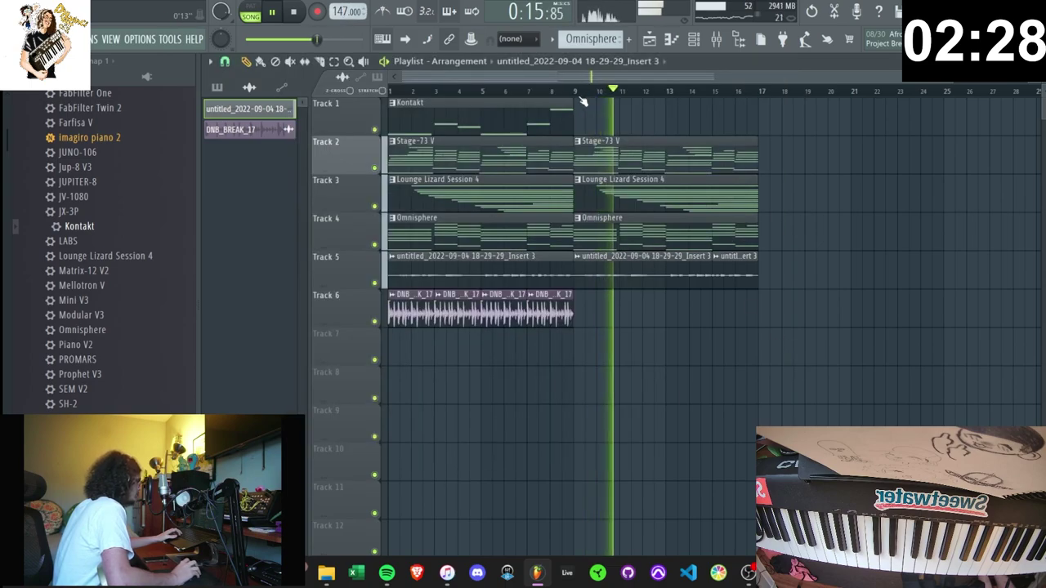
- Loop bars 9 to 16 and place a new empty Pattern 5 across them on Track 7
{"action": "left_click_drag", "start_coordinate": [576, 88], "coordinate": [797, 135]}
{"action": "left_click", "coordinate": [760, 139], "text": "ctrl"}
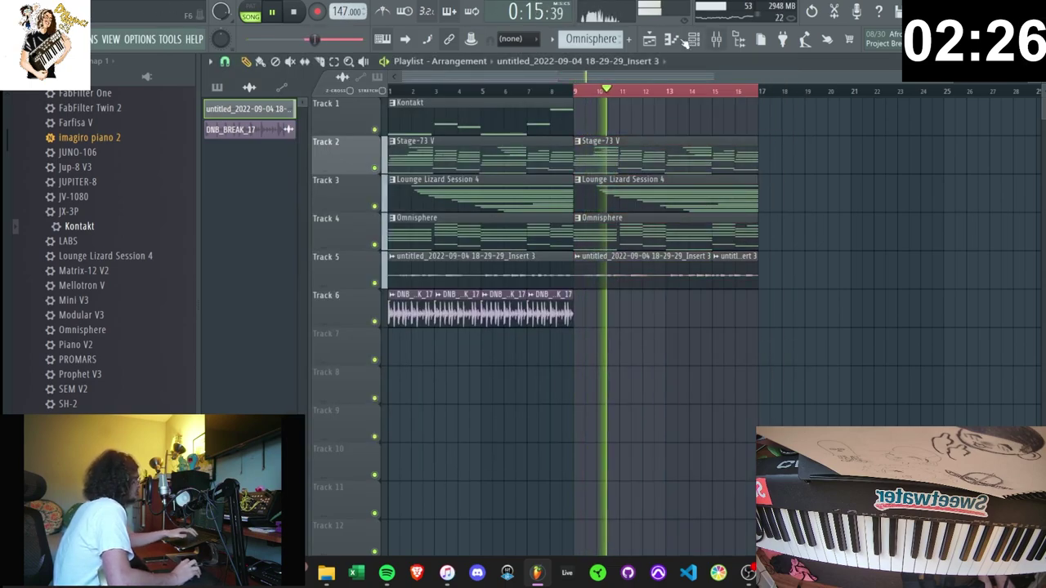
{"action": "left_click", "coordinate": [630, 40]}
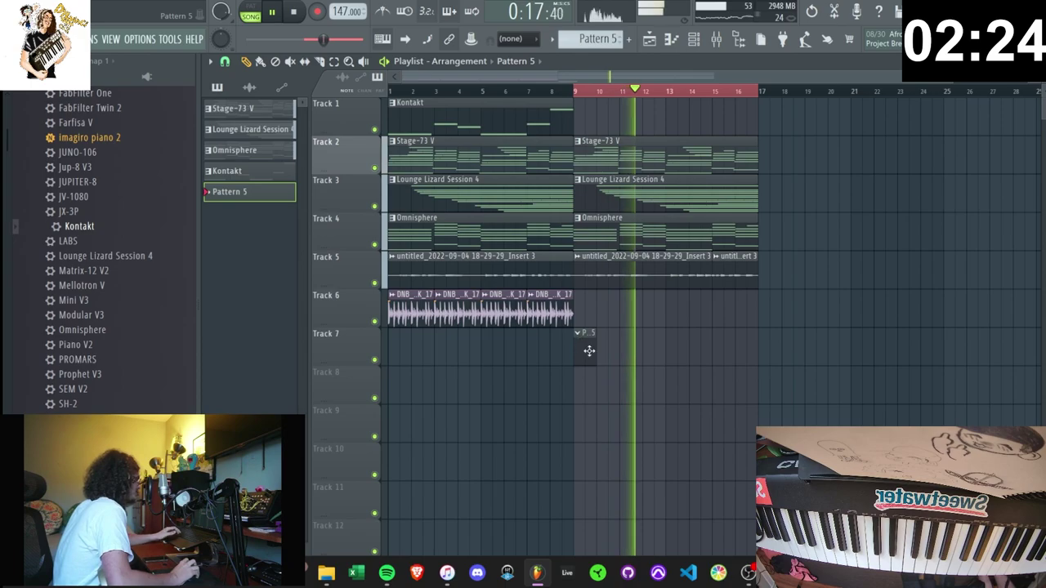
{"action": "left_click", "coordinate": [586, 345]}
- Add Dylvinci Hihat 1 from Dylvinci Kit Vol. 4 as a channel and fill it every 2 steps in Pattern 5
{"action": "left_click", "coordinate": [693, 41]}
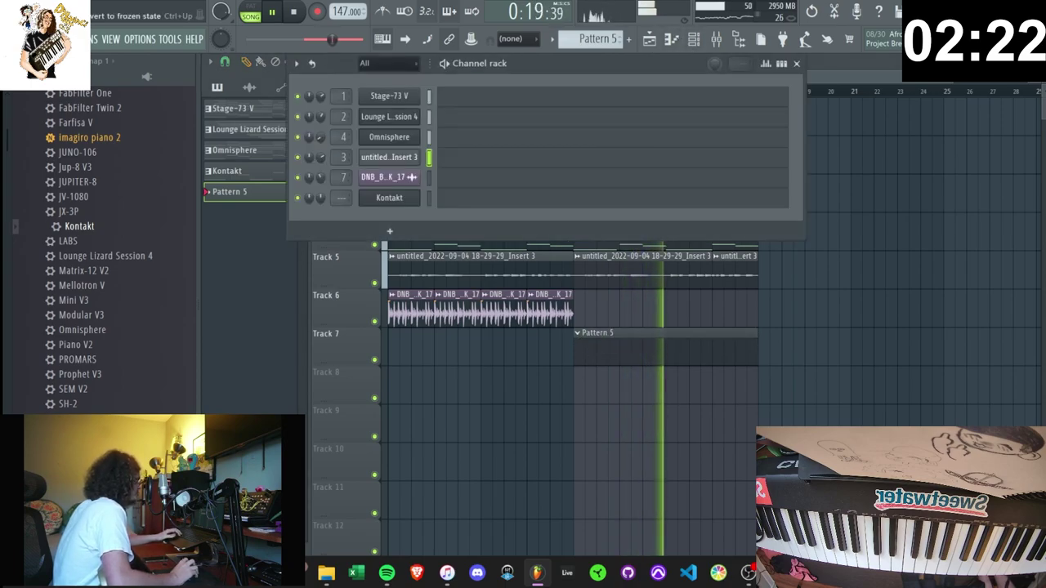
{"action": "left_click", "coordinate": [22, 113]}
{"action": "left_click", "coordinate": [65, 347]}
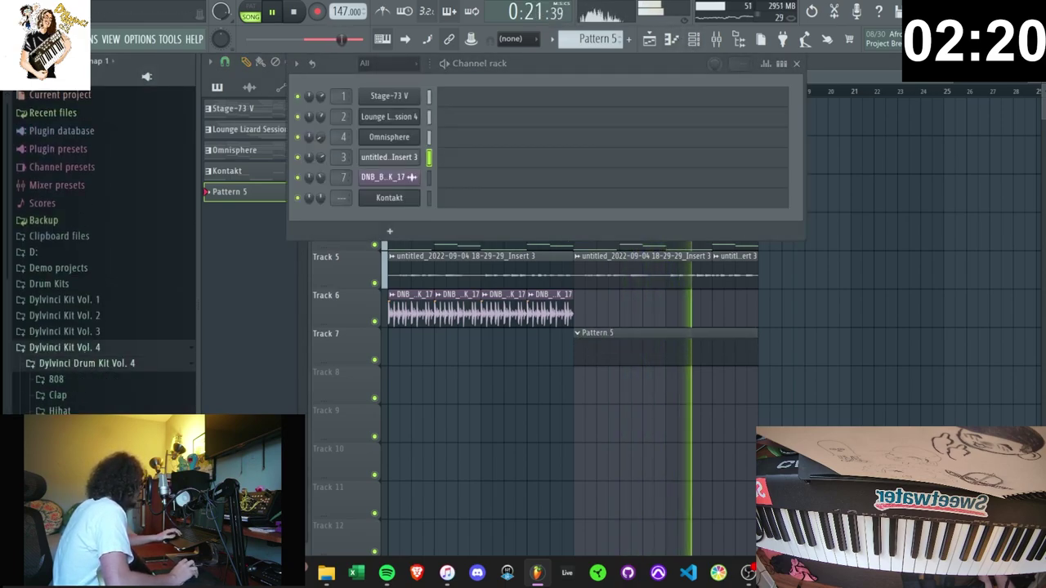
{"action": "left_click_drag", "start_coordinate": [382, 218], "coordinate": [419, 228]}
{"action": "right_click", "coordinate": [422, 231]}
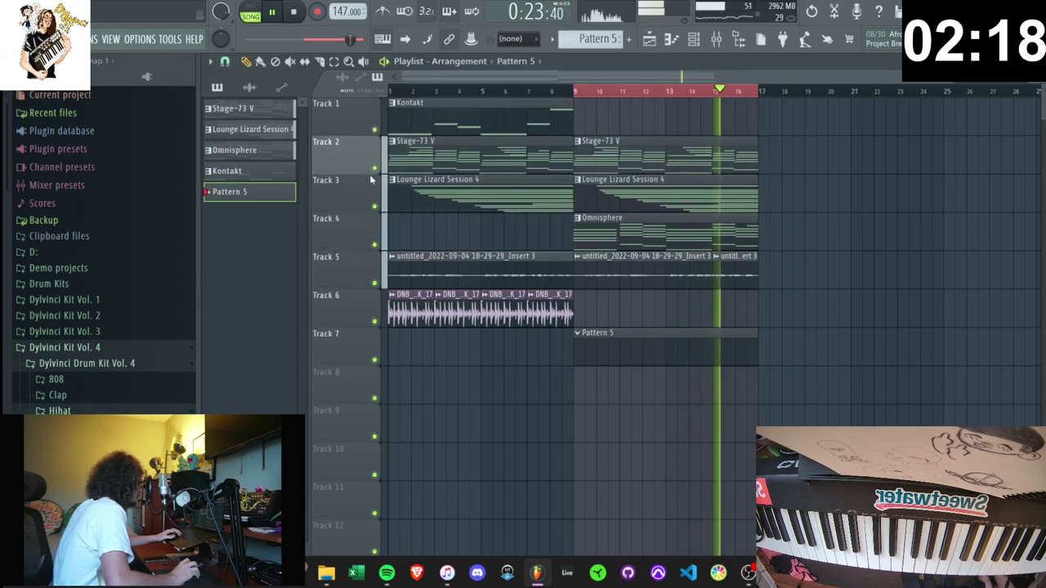
{"action": "key", "text": "ctrl+z"}
{"action": "key", "text": "F6"}
{"action": "right_click", "coordinate": [407, 177]}
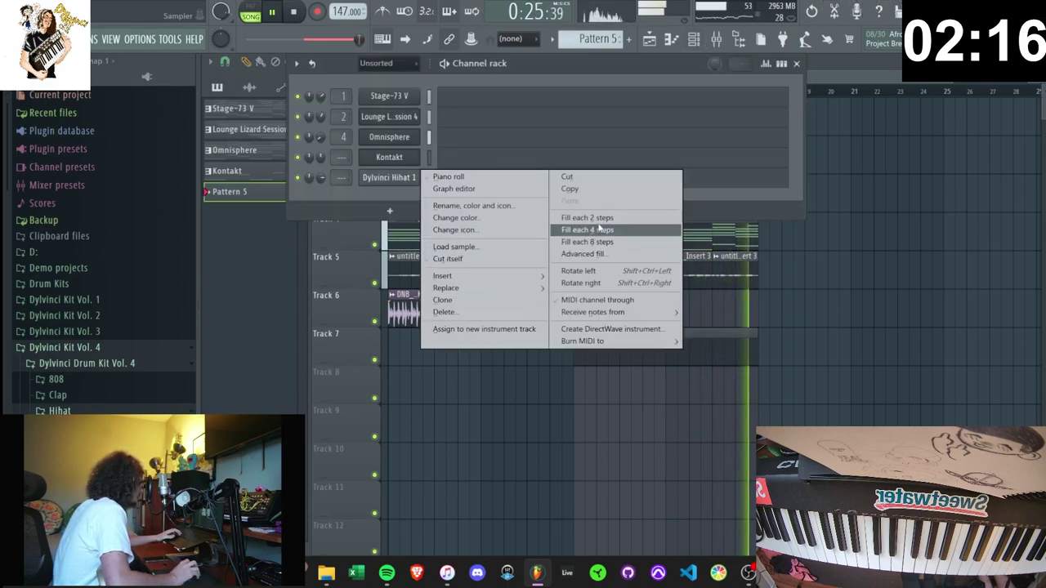
{"action": "left_click", "coordinate": [599, 217]}
- Lengthen all the hi-hat notes on C5 and duplicate the bar until it fills bars 1 to 8
{"action": "left_click", "coordinate": [568, 180]}
{"action": "key", "text": "ctrl+a"}
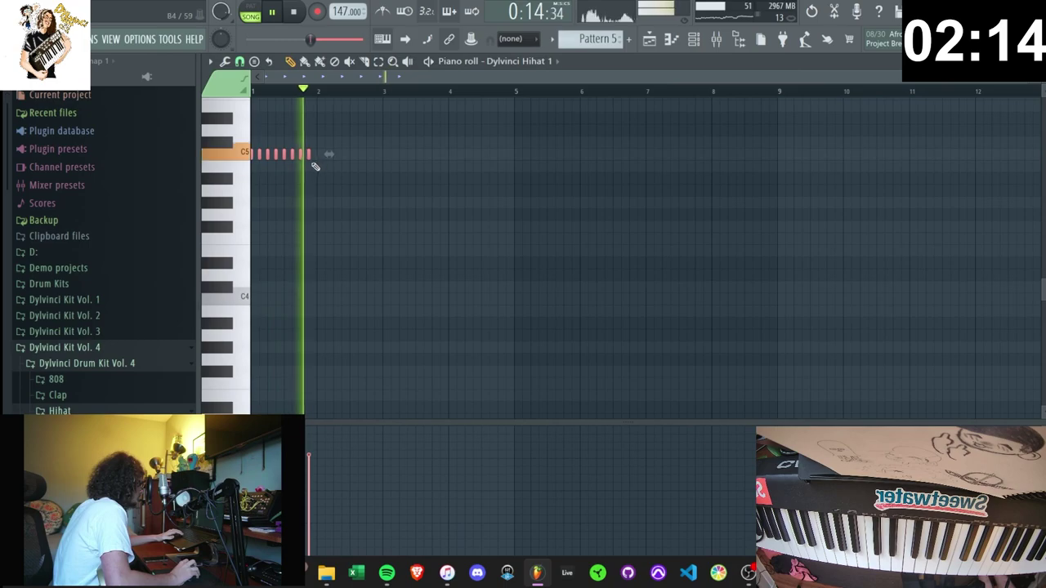
{"action": "left_click_drag", "start_coordinate": [311, 154], "coordinate": [317, 153]}
{"action": "key", "text": "ctrl+b"}
{"action": "key", "text": "ctrl+b"}
{"action": "key", "text": "ctrl+b"}
{"action": "key", "text": "ctrl+b"}
{"action": "key", "text": "ctrl+b"}
{"action": "key", "text": "ctrl+b"}
{"action": "key", "text": "ctrl+b"}
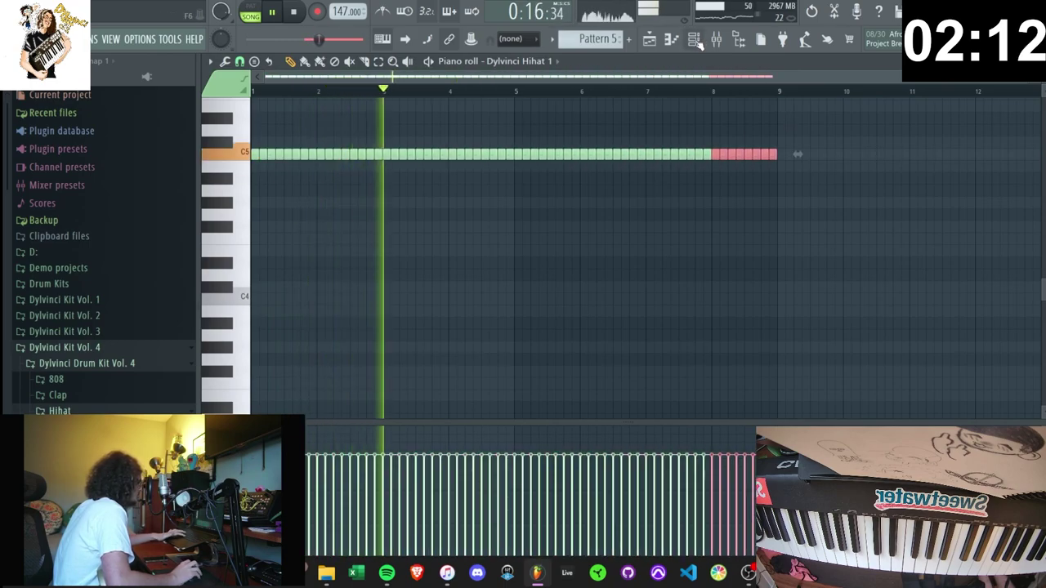
- Browse the drum kits' snares and add LEX LUGER WIDE SNARE as a new channel
{"action": "key", "text": "F6"}
{"action": "scroll", "coordinate": [113, 294], "scroll_direction": "down", "scroll_amount": 20}
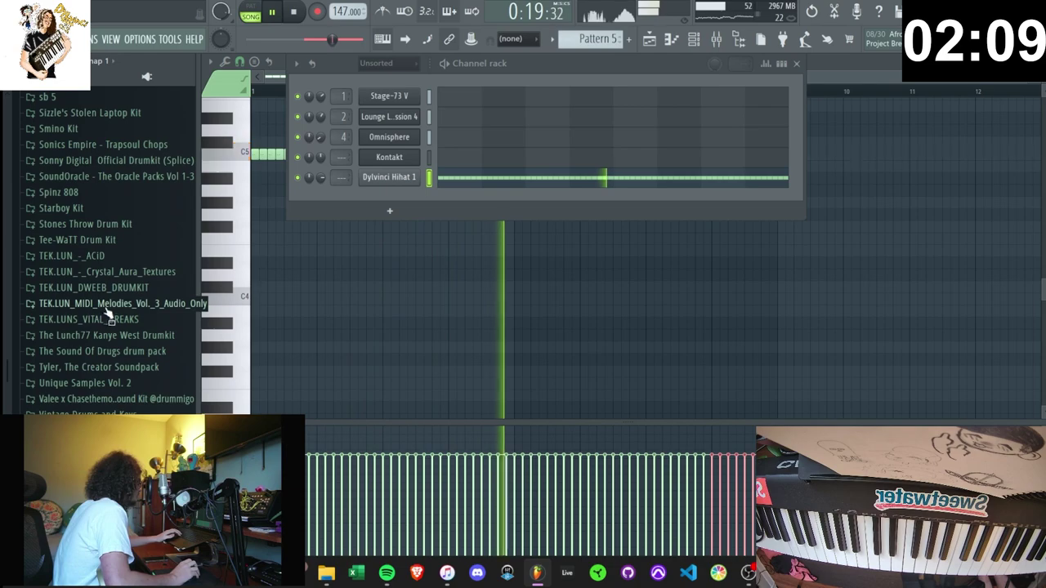
{"action": "left_click", "coordinate": [78, 239]}
{"action": "left_click", "coordinate": [82, 366]}
{"action": "scroll", "coordinate": [98, 395], "scroll_direction": "down", "scroll_amount": 2}
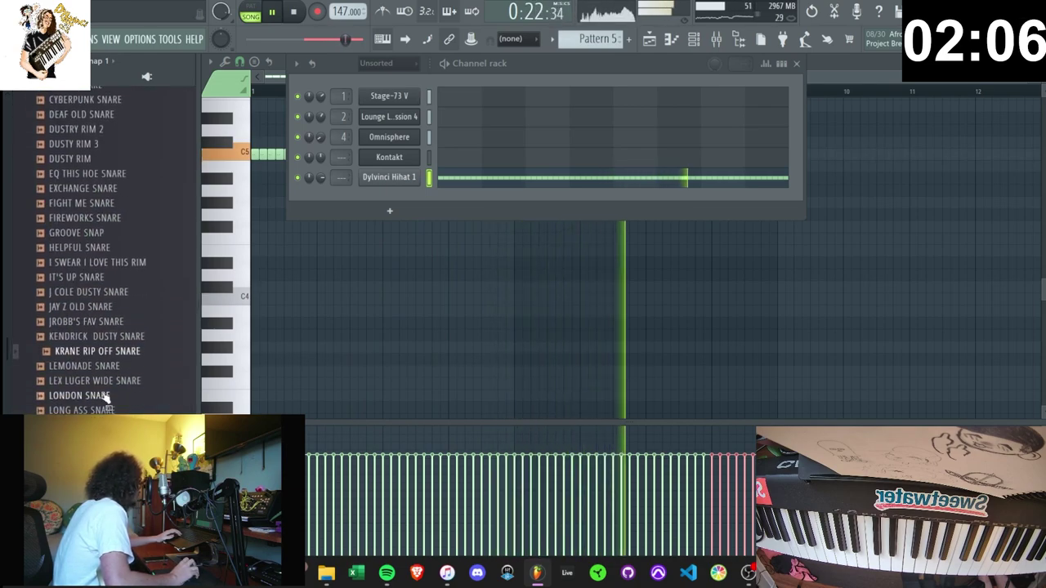
{"action": "left_click_drag", "start_coordinate": [99, 377], "coordinate": [406, 196]}
- Place C5 snare notes on beat 3 of every bar from bar 1 to bar 8
{"action": "key", "text": "F6"}
{"action": "key", "text": "space"}
{"action": "left_click_drag", "start_coordinate": [288, 193], "coordinate": [281, 175]}
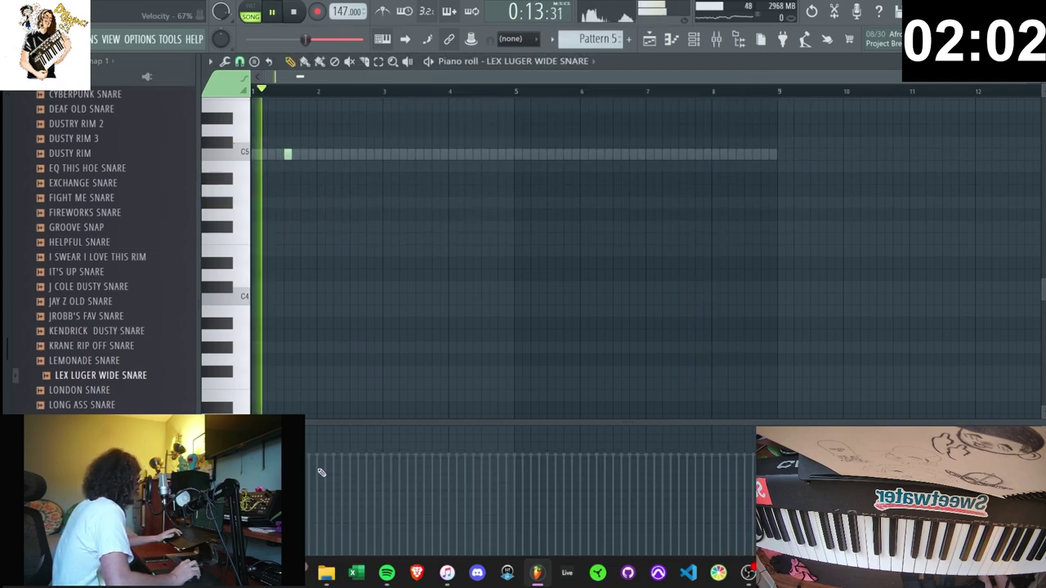
{"action": "left_click", "coordinate": [353, 155]}
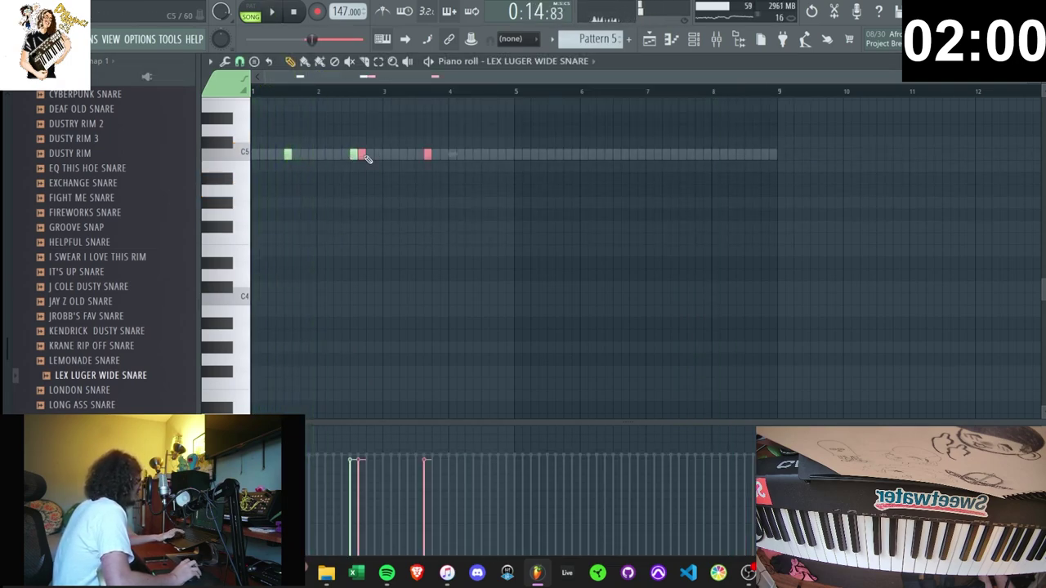
{"action": "left_click_drag", "start_coordinate": [366, 158], "coordinate": [378, 155]}
{"action": "key", "text": "space"}
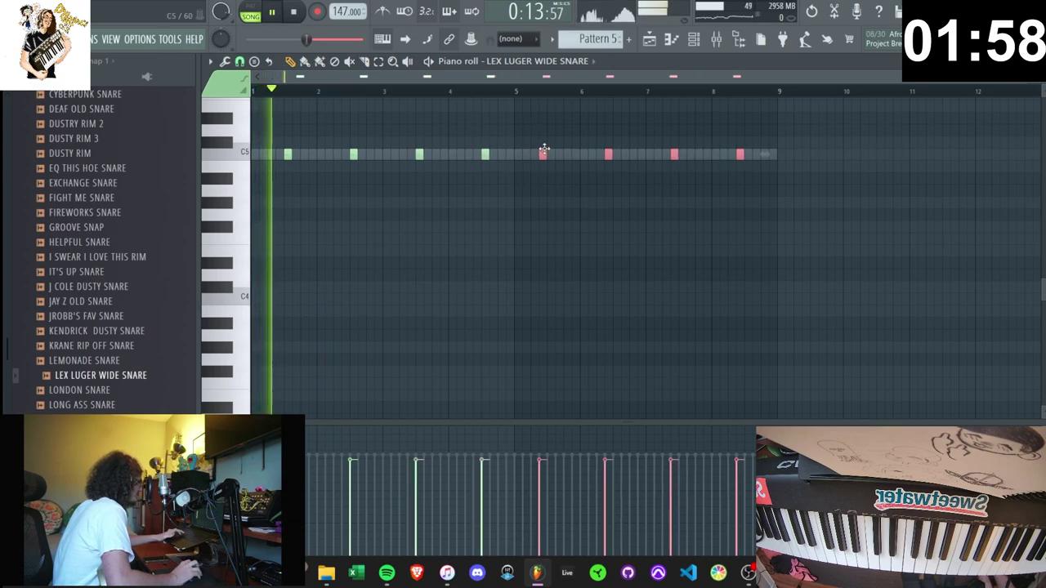
- Audition the kit's snare and percussion samples and add BLIP BLIP as a new channel
{"action": "key", "text": "F6"}
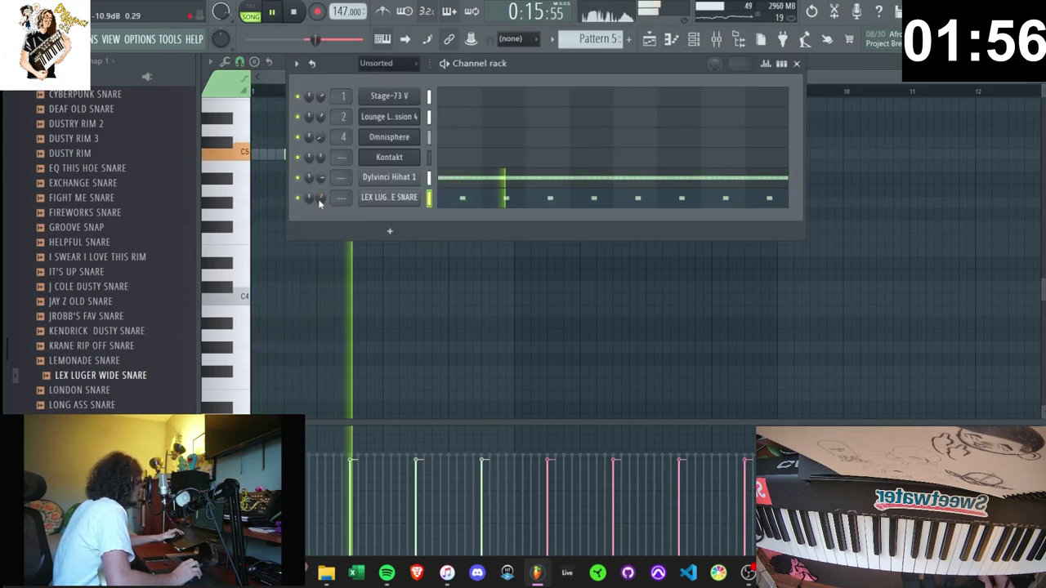
{"action": "scroll", "coordinate": [107, 270], "scroll_direction": "up", "scroll_amount": 4}
{"action": "left_click", "coordinate": [103, 293]}
{"action": "left_click", "coordinate": [105, 301]}
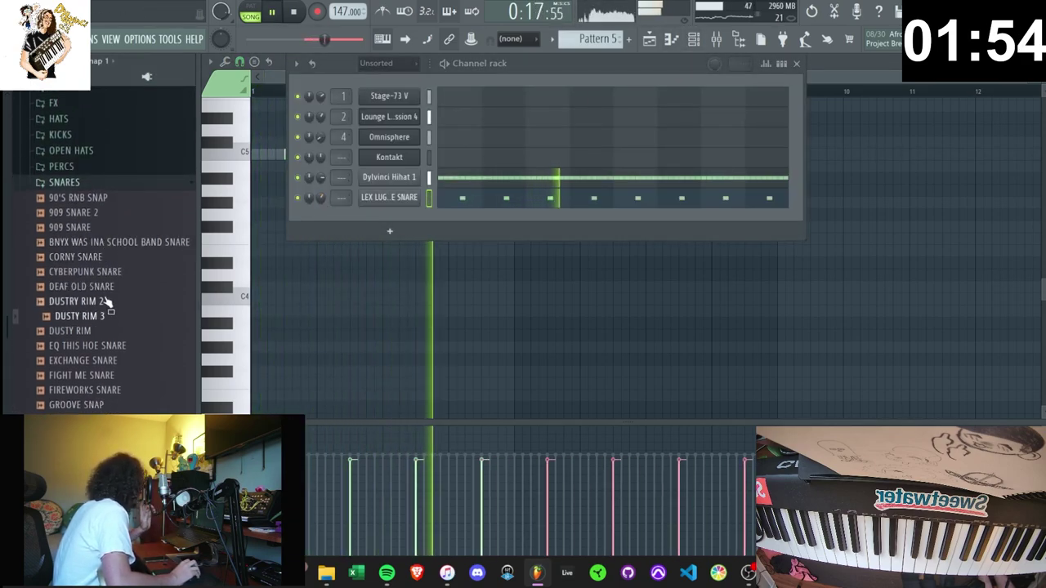
{"action": "left_click", "coordinate": [110, 167]}
{"action": "left_click", "coordinate": [119, 299]}
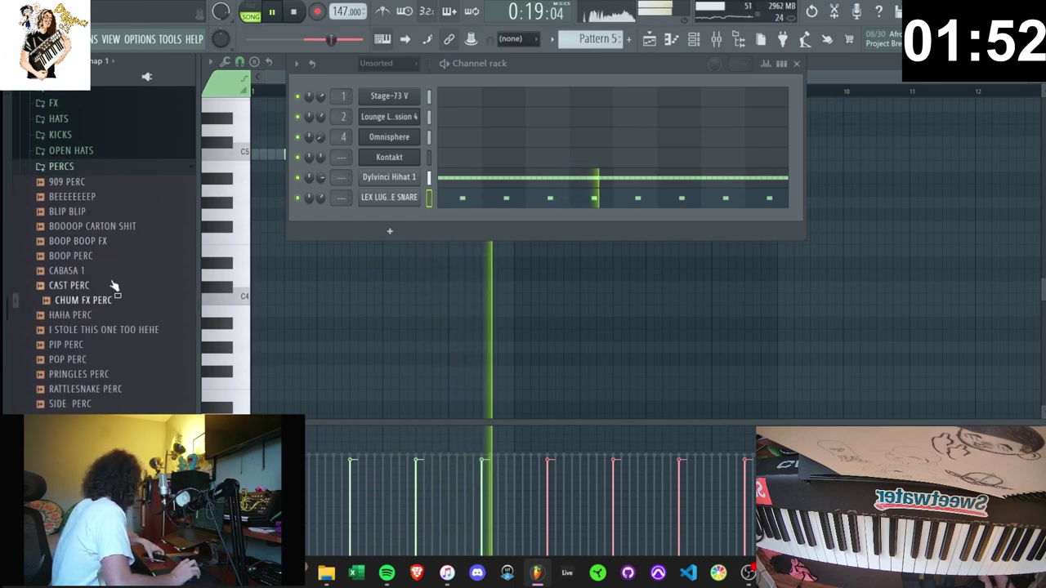
{"action": "left_click", "coordinate": [81, 197]}
{"action": "left_click", "coordinate": [92, 228]}
{"action": "left_click_drag", "start_coordinate": [86, 213], "coordinate": [359, 224]}
- Place a C5 BLIP BLIP note on the third step of bars 1 and 5
{"action": "key", "text": "F6"}
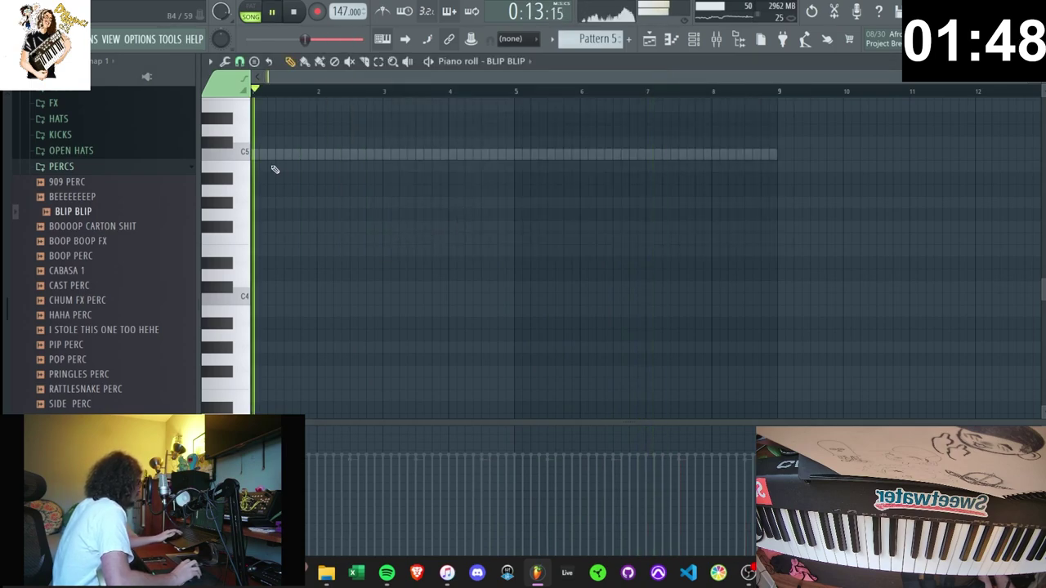
{"action": "key", "text": "space"}
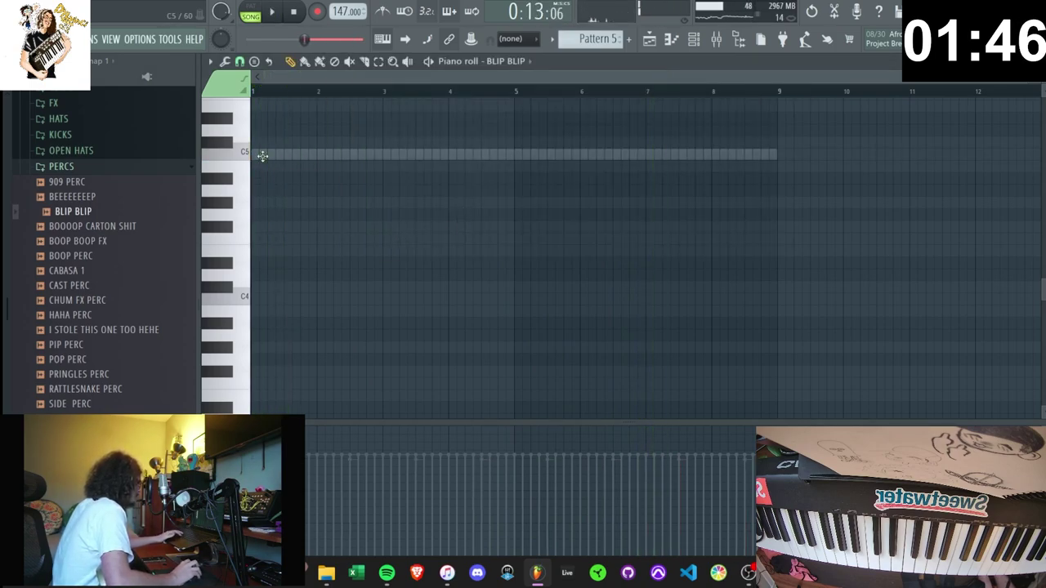
{"action": "left_click", "coordinate": [521, 154]}
- Browse the kit's open hats and add BASIC OPEN HAT AGAIN as a new channel
{"action": "key", "text": "F6"}
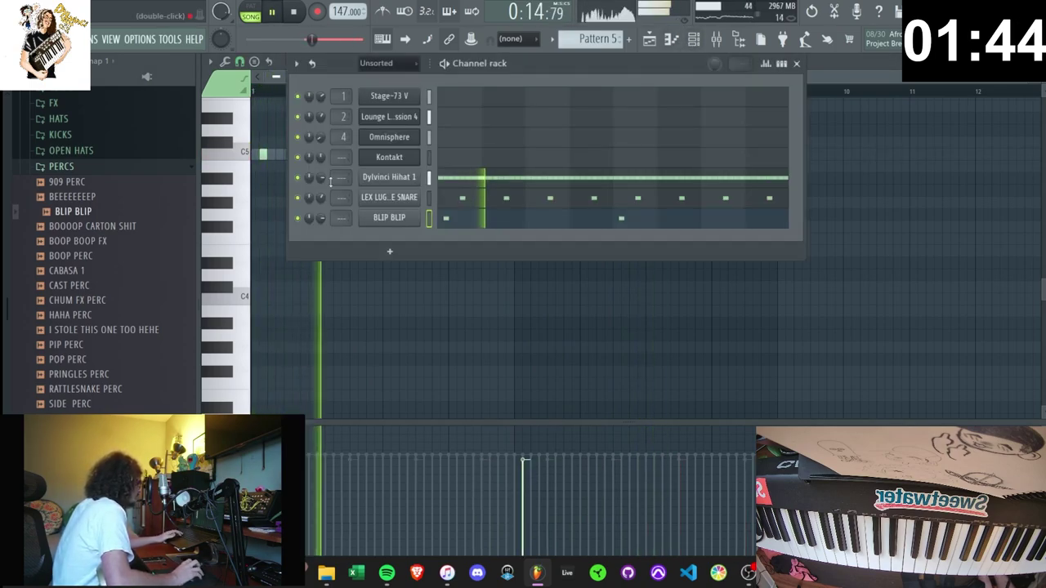
{"action": "left_click", "coordinate": [60, 135]}
{"action": "left_click", "coordinate": [60, 135]}
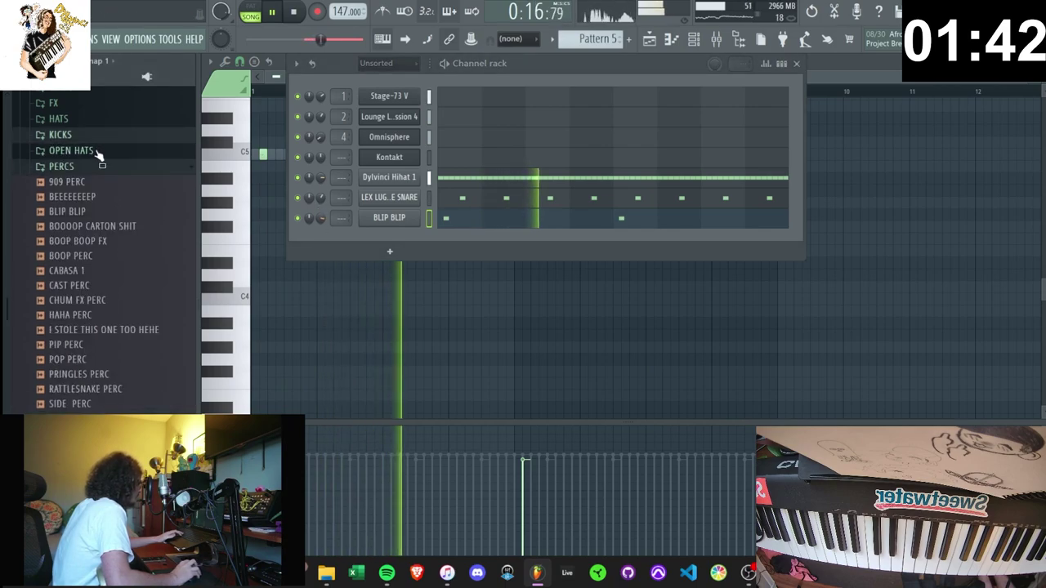
{"action": "left_click", "coordinate": [71, 150]}
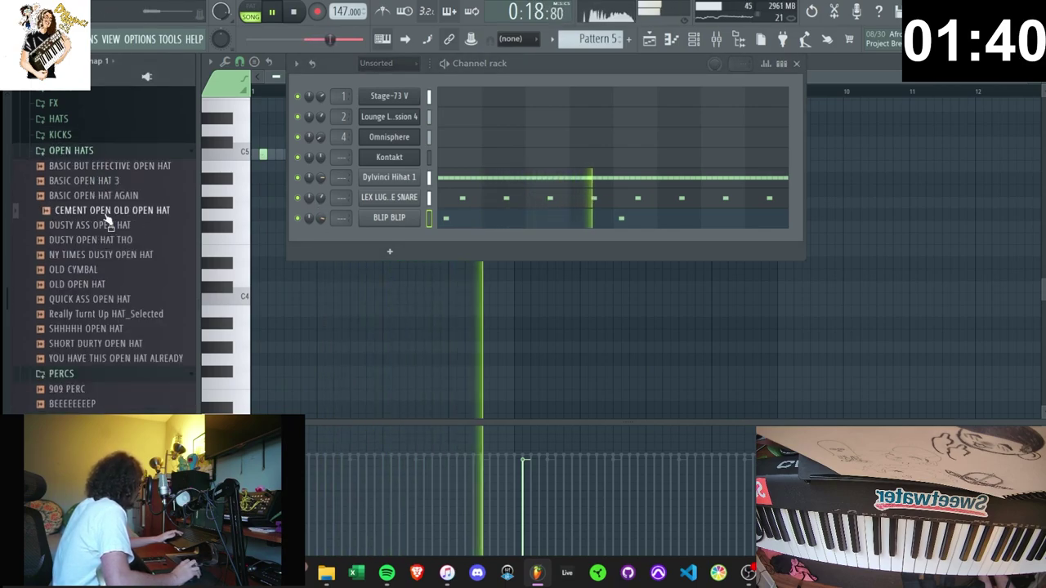
{"action": "left_click_drag", "start_coordinate": [108, 196], "coordinate": [466, 240]}
- Place C5 open hat notes on beat 4 of bars 2, 4, 6 and 8
{"action": "left_click", "coordinate": [369, 154]}
{"action": "left_click", "coordinate": [500, 154]}
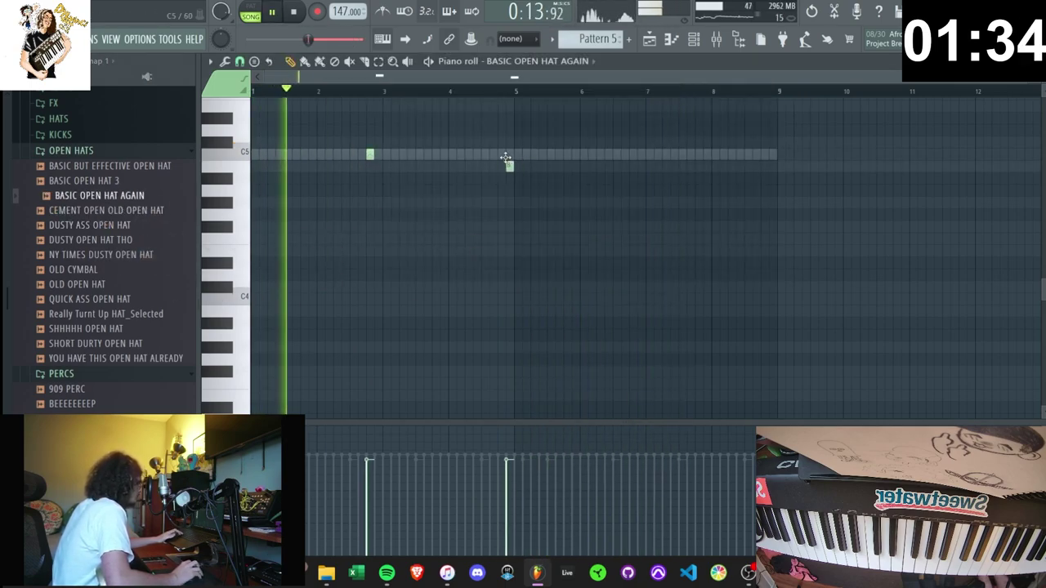
{"action": "left_click", "coordinate": [632, 154]}
{"action": "left_click", "coordinate": [764, 155]}
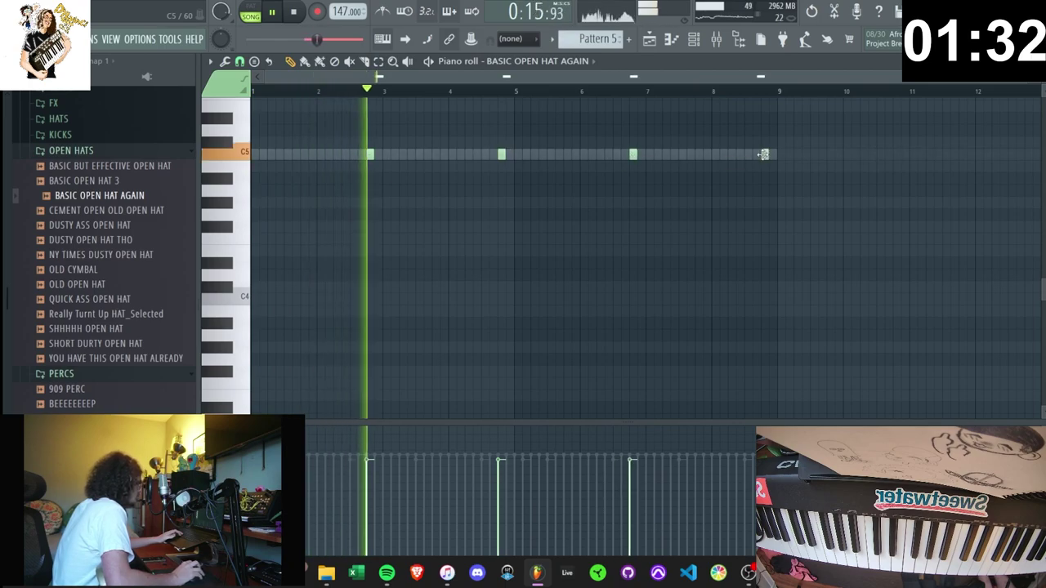
- Replace the BASIC OPEN HAT AGAIN channel's sample with NY TIMES DUSTY OPEN HAT, keeping its notes
{"action": "left_click", "coordinate": [693, 37]}
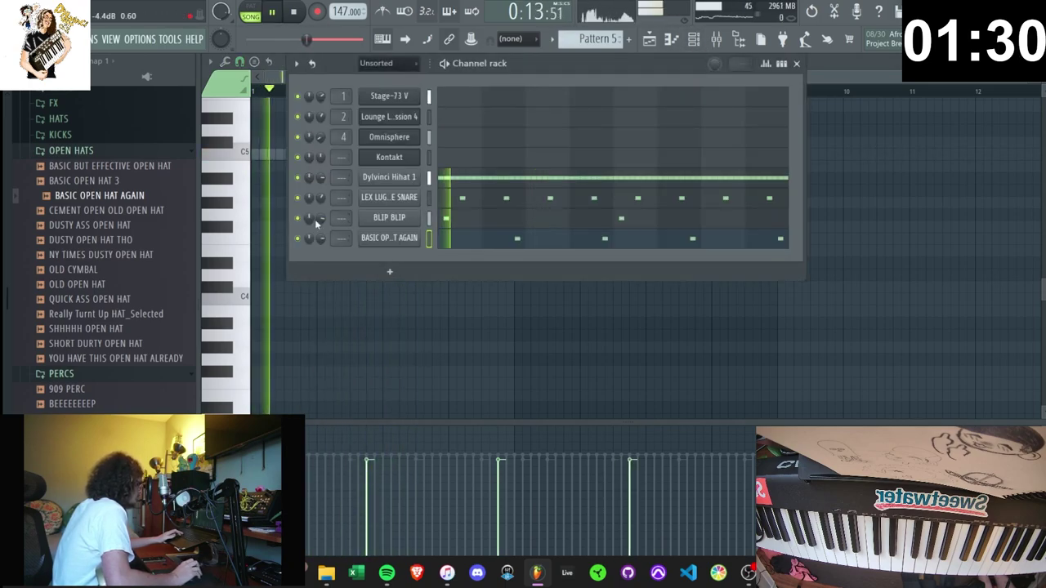
{"action": "left_click", "coordinate": [441, 217]}
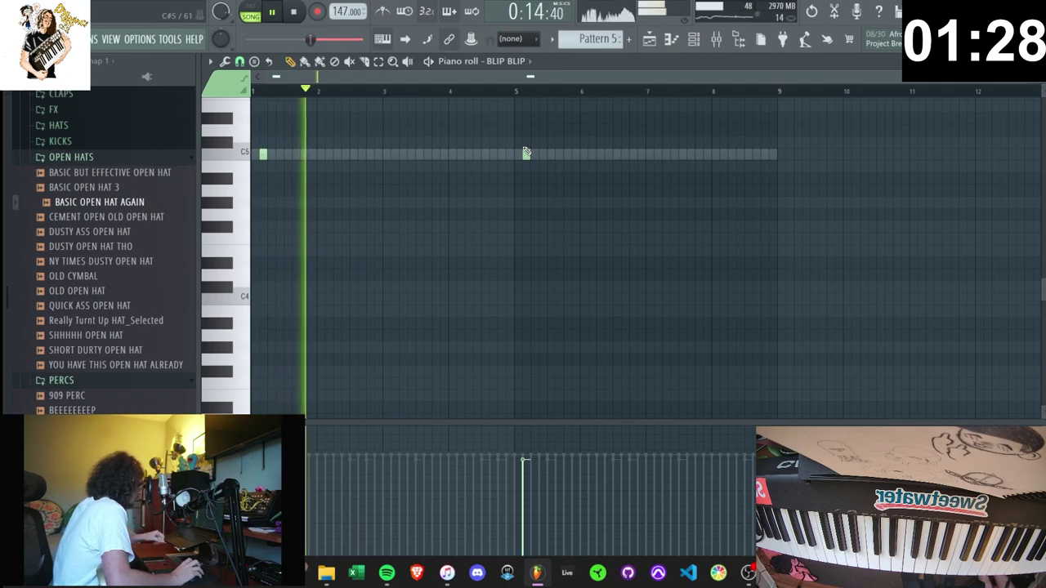
{"action": "key", "text": "F6"}
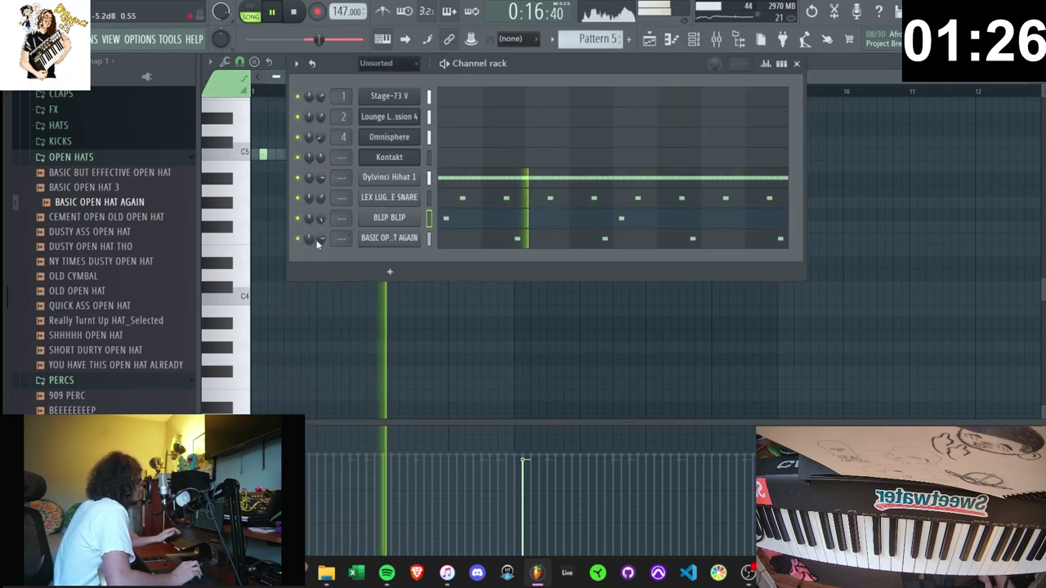
{"action": "left_click_drag", "start_coordinate": [150, 276], "coordinate": [400, 242]}
{"action": "left_click", "coordinate": [439, 75]}
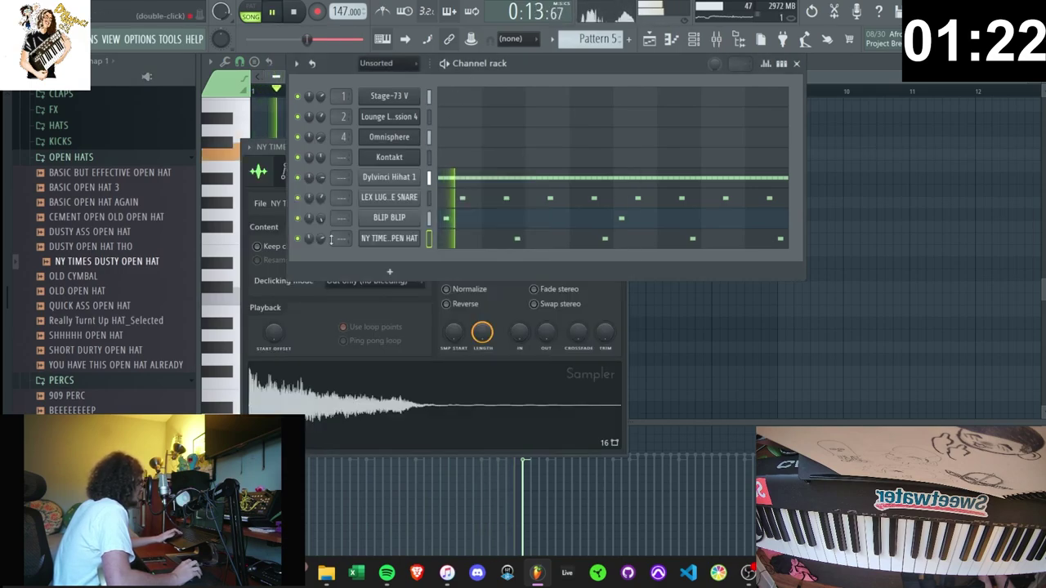
- Replace the Dylvinci Hihat 1 sample with the kit's BASIC TRAP HI HAT and boost it with the sampler's precomputed effects
{"action": "scroll", "coordinate": [72, 214], "scroll_direction": "up", "scroll_amount": 2}
{"action": "left_click", "coordinate": [70, 215]}
{"action": "left_click", "coordinate": [100, 268]}
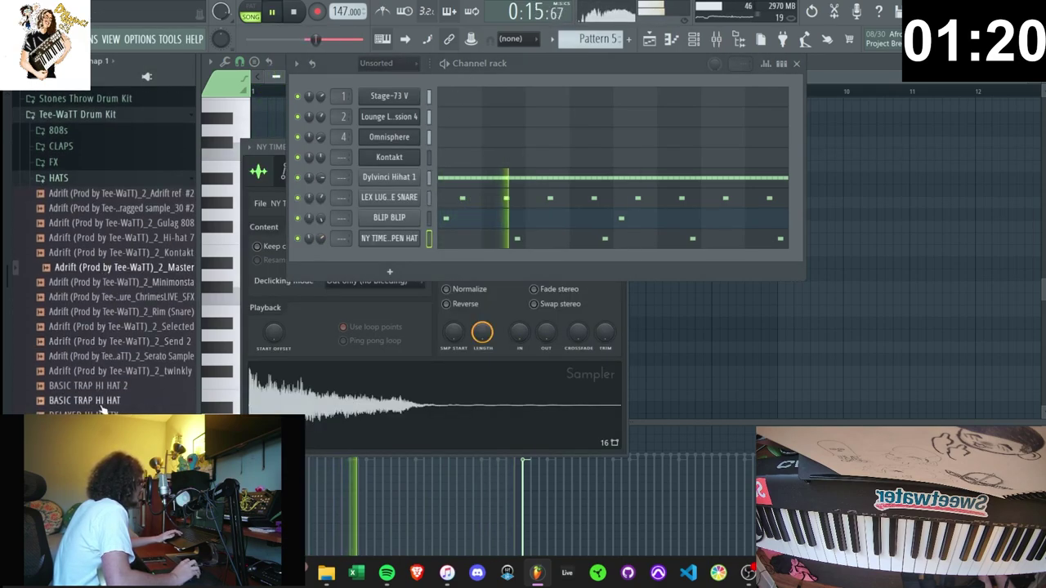
{"action": "left_click_drag", "start_coordinate": [400, 214], "coordinate": [391, 177]}
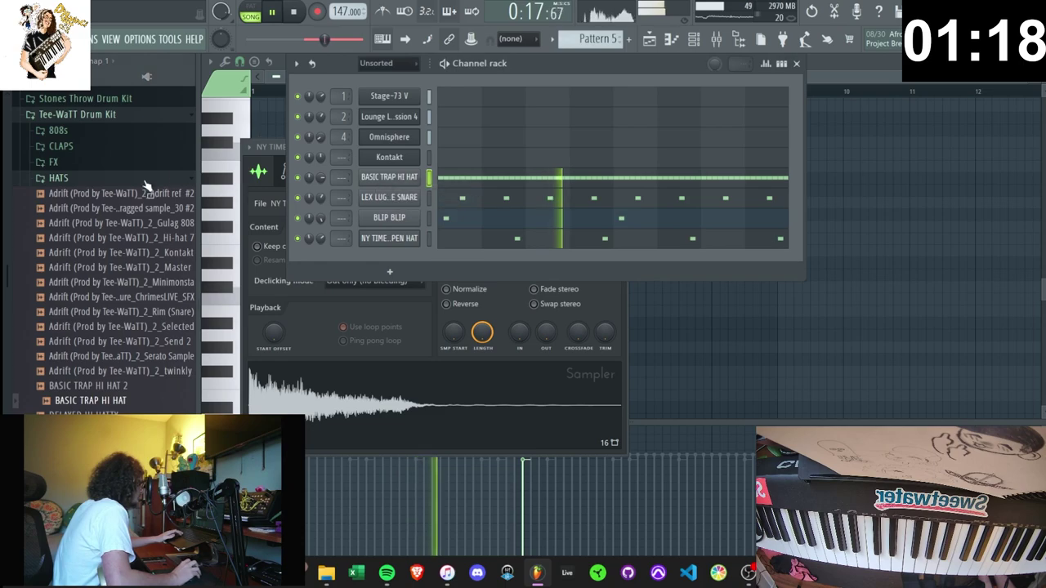
{"action": "left_click", "coordinate": [401, 186]}
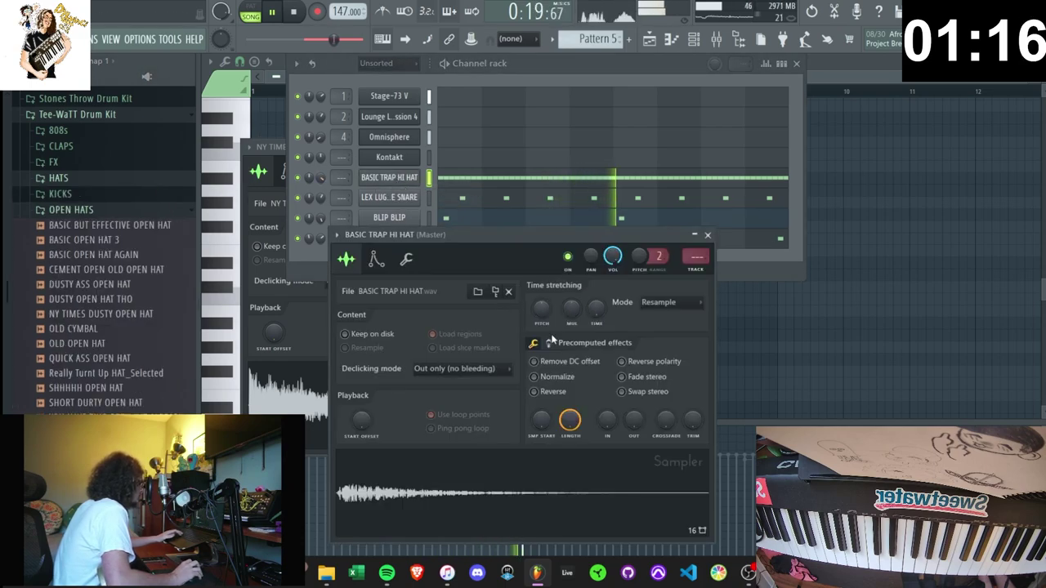
{"action": "left_click", "coordinate": [536, 166]}
- Add the Shazam 808 sample as a new channel and detect its pitch regions in Edison
{"action": "left_click", "coordinate": [59, 130]}
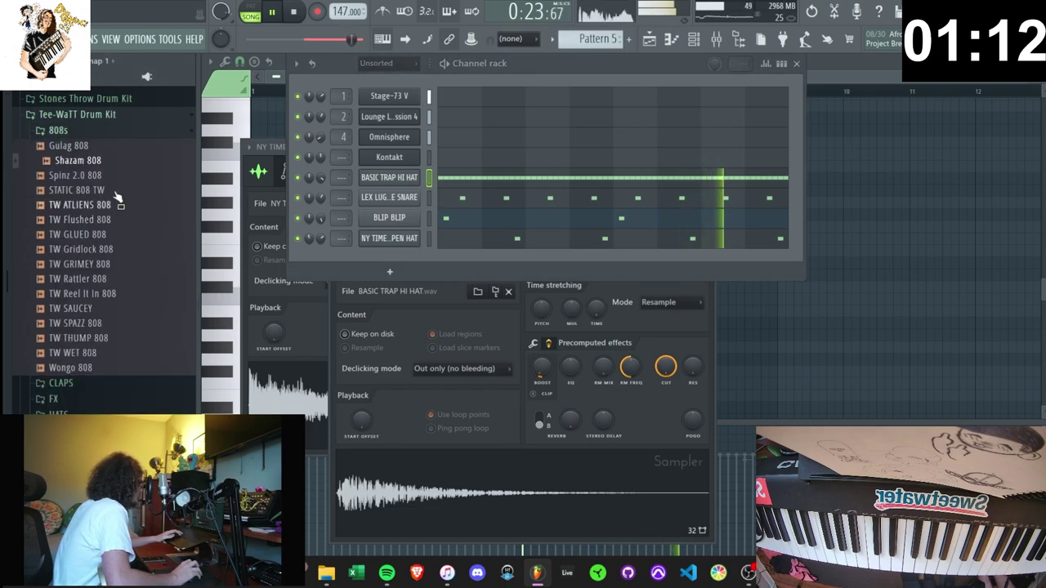
{"action": "left_click_drag", "start_coordinate": [405, 261], "coordinate": [402, 269]}
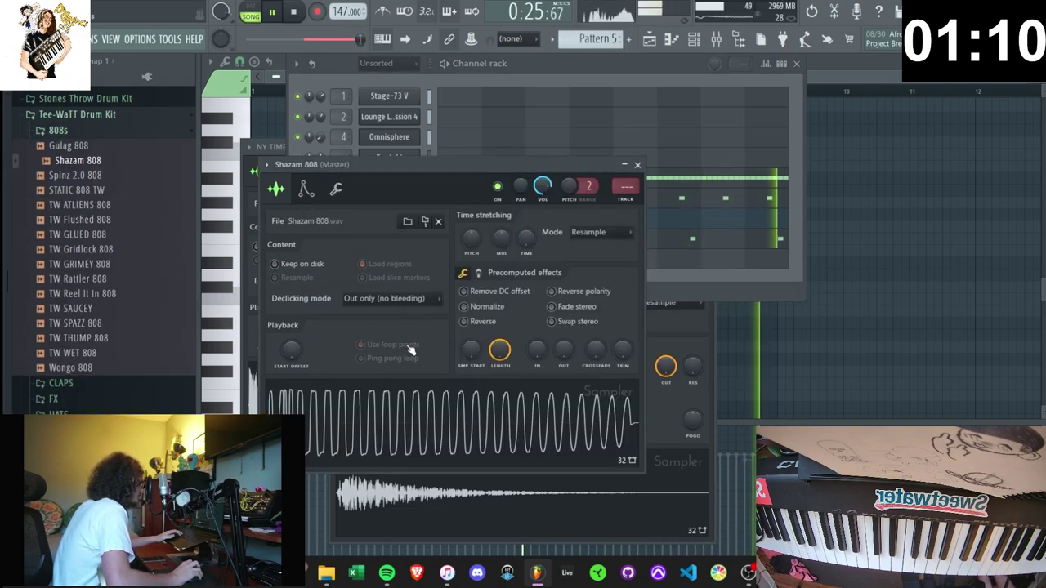
{"action": "key", "text": "space"}
{"action": "right_click", "coordinate": [419, 396]}
{"action": "left_click", "coordinate": [445, 403]}
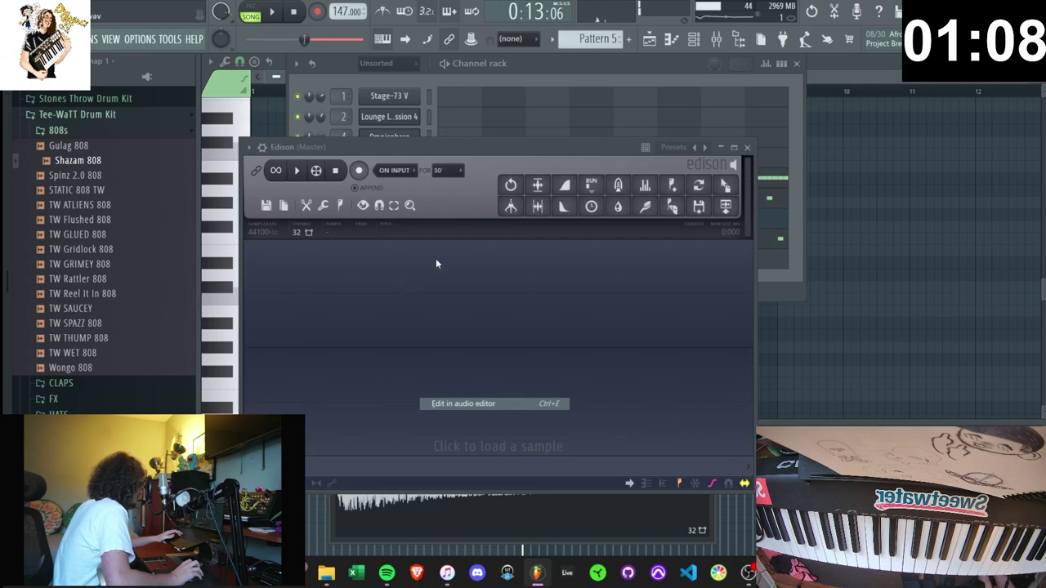
{"action": "left_click", "coordinate": [340, 205]}
{"action": "left_click", "coordinate": [378, 386]}
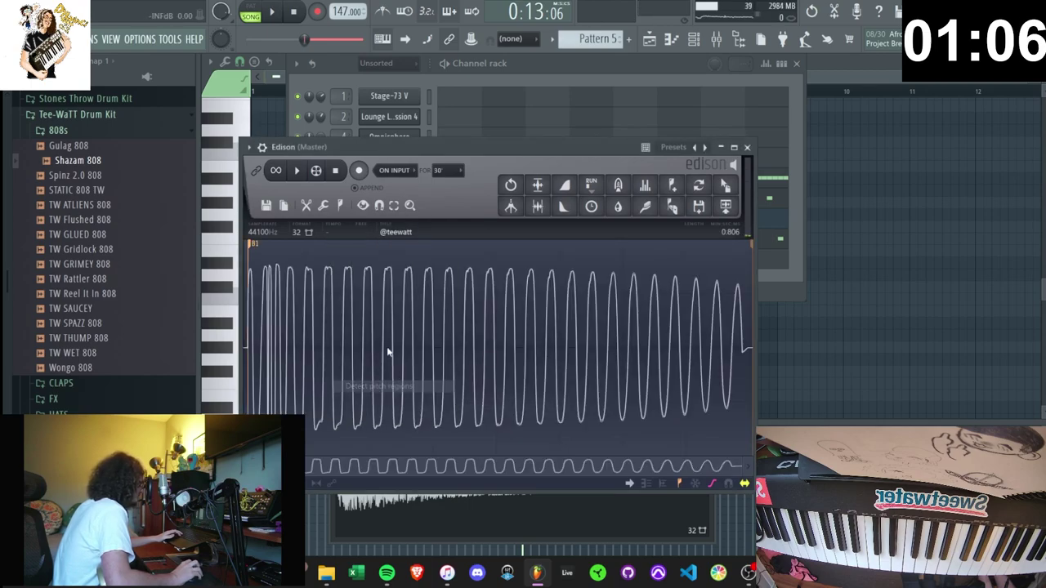
- Set the Shazam 808's root note to B4 and record an eight-bar bassline with it in Pattern 5
{"action": "left_click", "coordinate": [561, 66]}
{"action": "left_click", "coordinate": [389, 258]}
{"action": "left_click", "coordinate": [302, 189]}
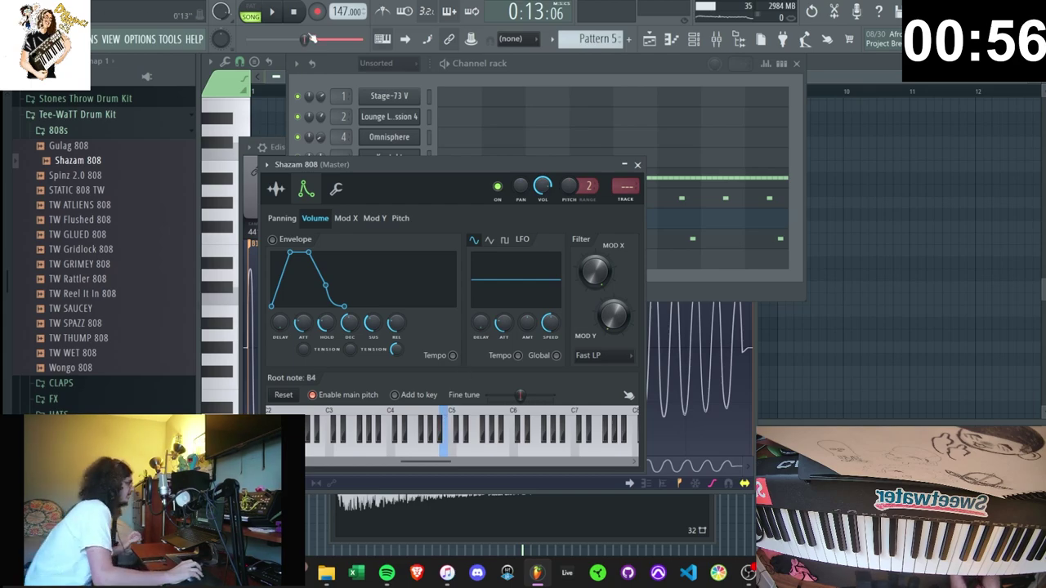
{"action": "key", "text": "r"}
{"action": "left_click", "coordinate": [509, 367]}
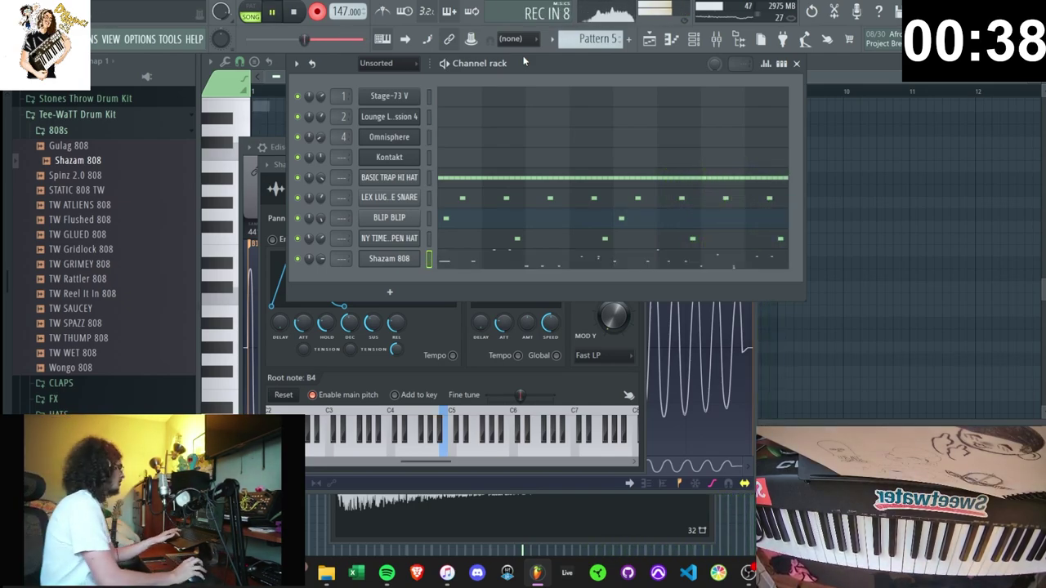
- Quantize the recorded Shazam 808 notes and delete the lower doubled notes in bars 4 and 7
{"action": "left_click", "coordinate": [532, 267]}
{"action": "scroll", "coordinate": [510, 239], "scroll_direction": "up", "scroll_amount": 4}
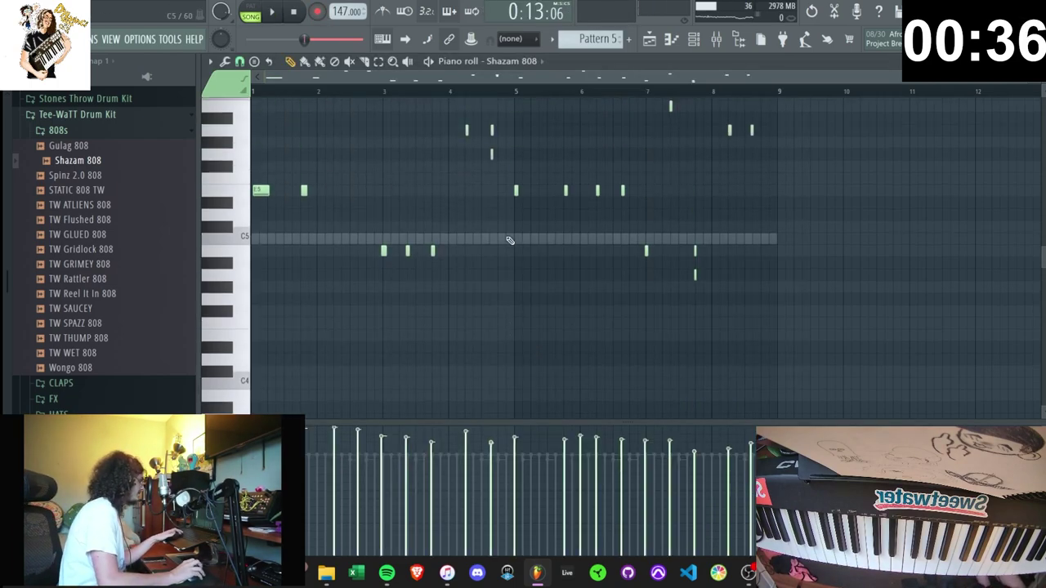
{"action": "key", "text": "ctrl+q"}
{"action": "key", "text": "space"}
{"action": "right_click", "coordinate": [493, 287]}
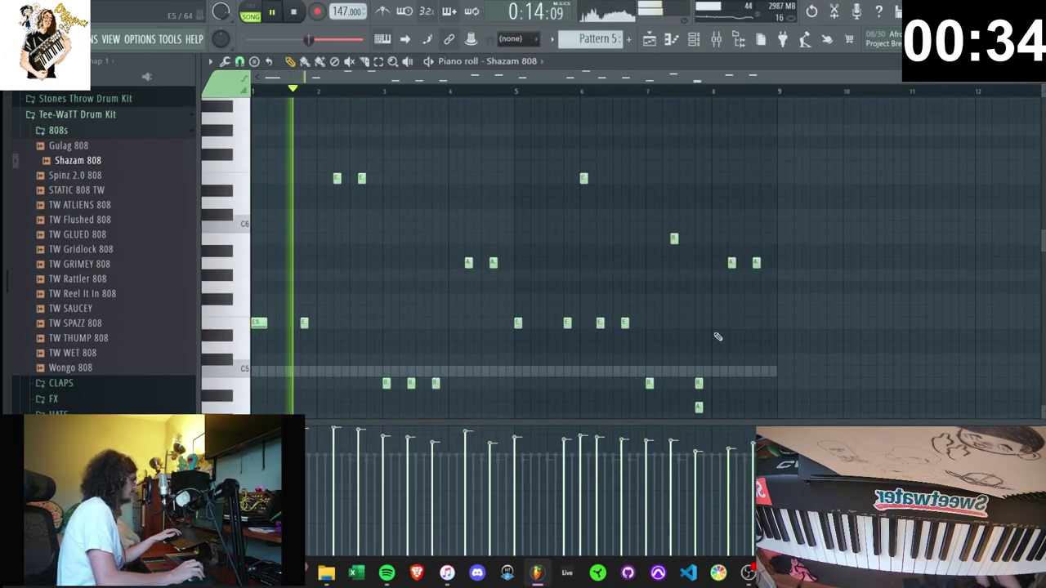
{"action": "right_click", "coordinate": [699, 407]}
- Chop the fourth hi-hat note of bar 1 into a fast roll and clear the hi-hats from bars 5 to 8
{"action": "left_click", "coordinate": [694, 41]}
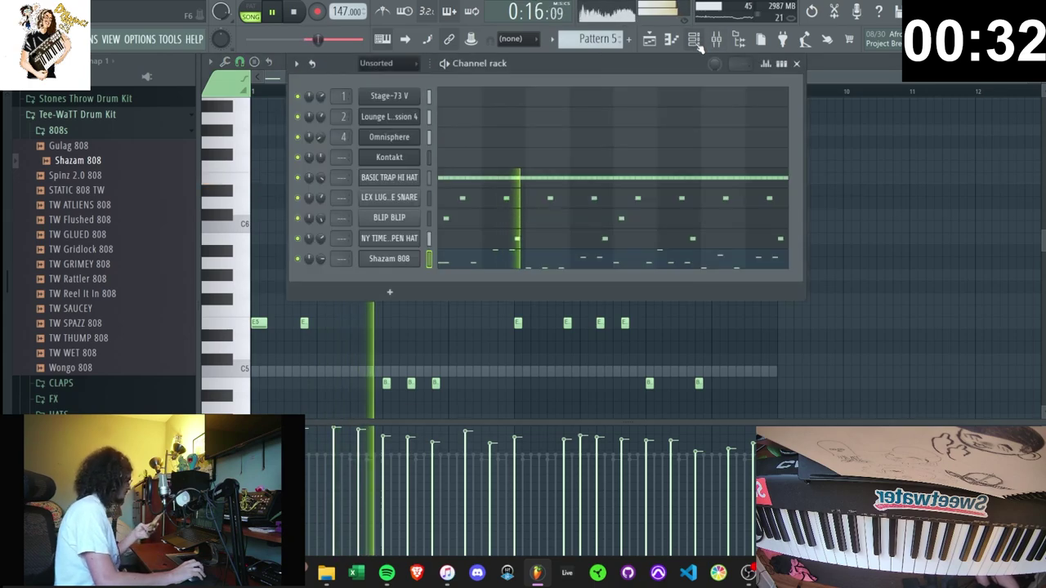
{"action": "left_click", "coordinate": [600, 181]}
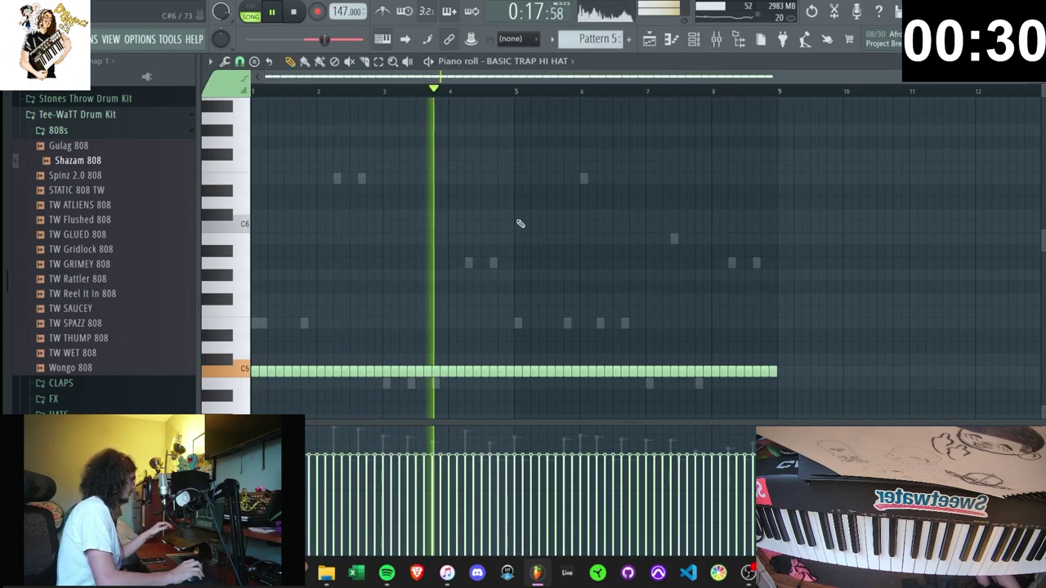
{"action": "left_click", "coordinate": [274, 372], "text": "ctrl"}
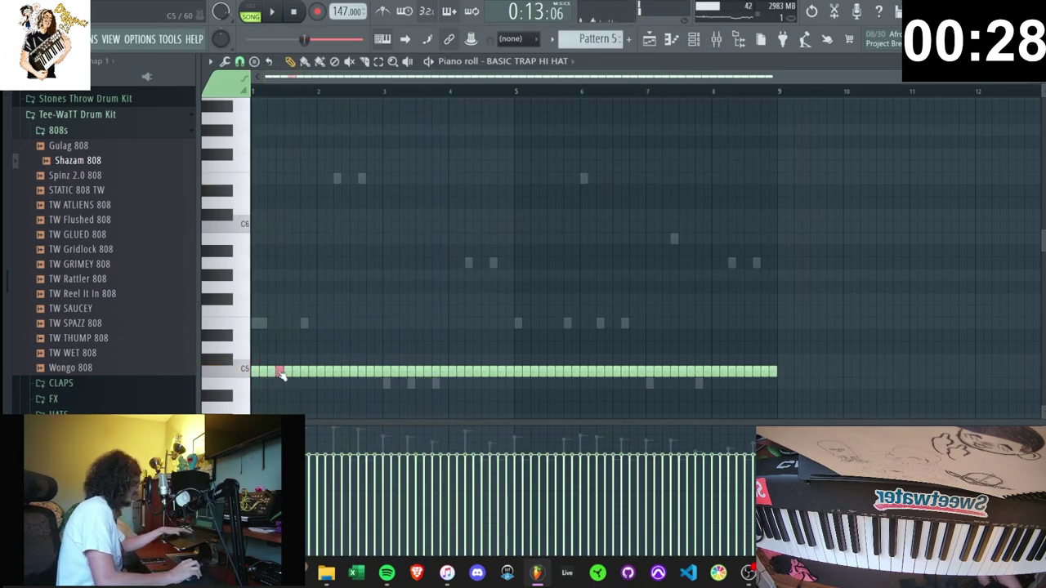
{"action": "key", "text": "alt+u"}
{"action": "left_click", "coordinate": [598, 363]}
{"action": "left_click_drag", "start_coordinate": [766, 387], "coordinate": [524, 376]}
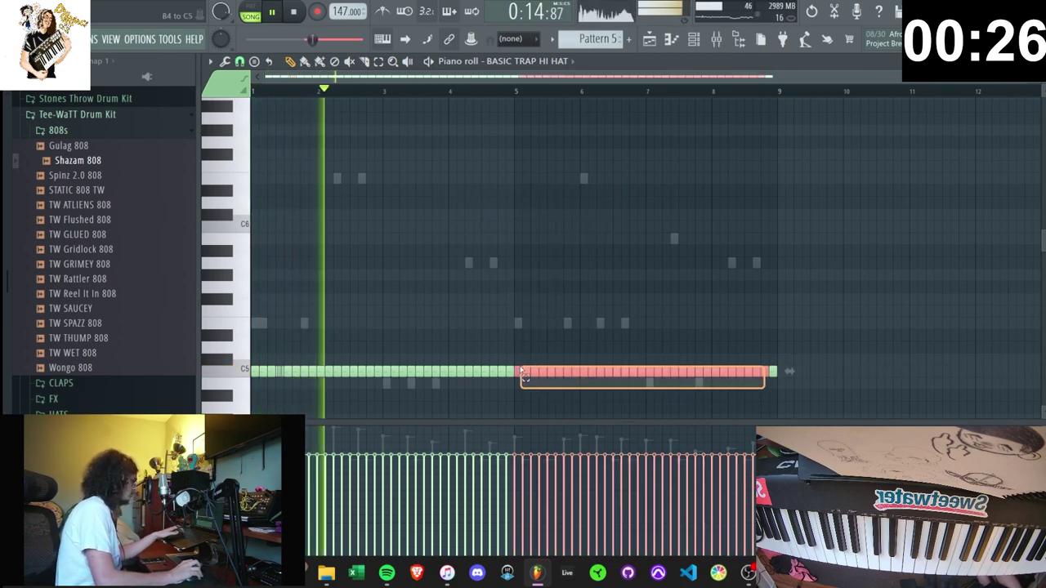
{"action": "key", "text": "Delete"}
- Chop the third hi-hat note of bar 2 into a roll
{"action": "left_click", "coordinate": [337, 372], "text": "ctrl"}
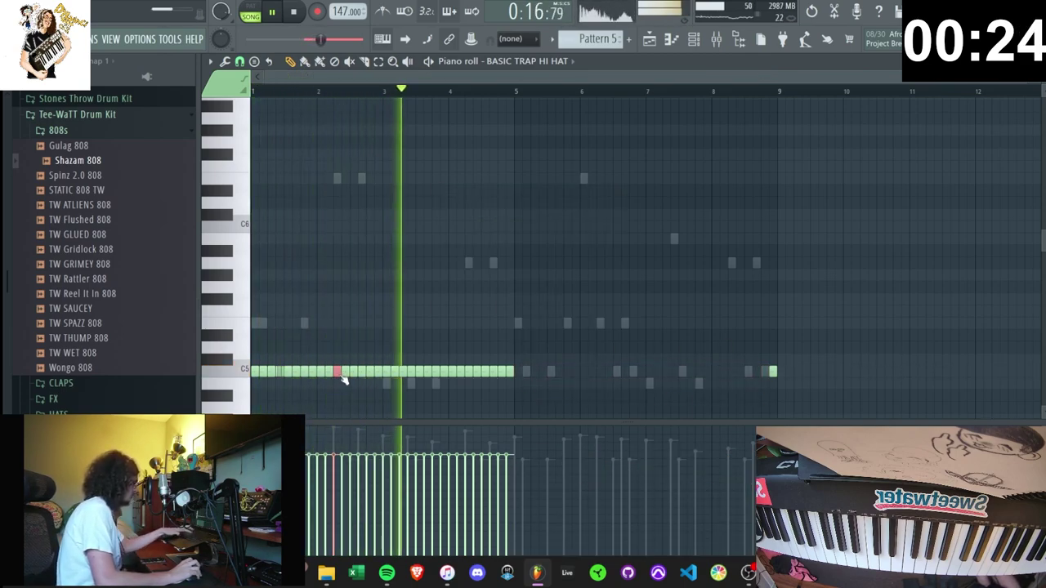
{"action": "key", "text": "alt+u"}
{"action": "left_click", "coordinate": [600, 365]}
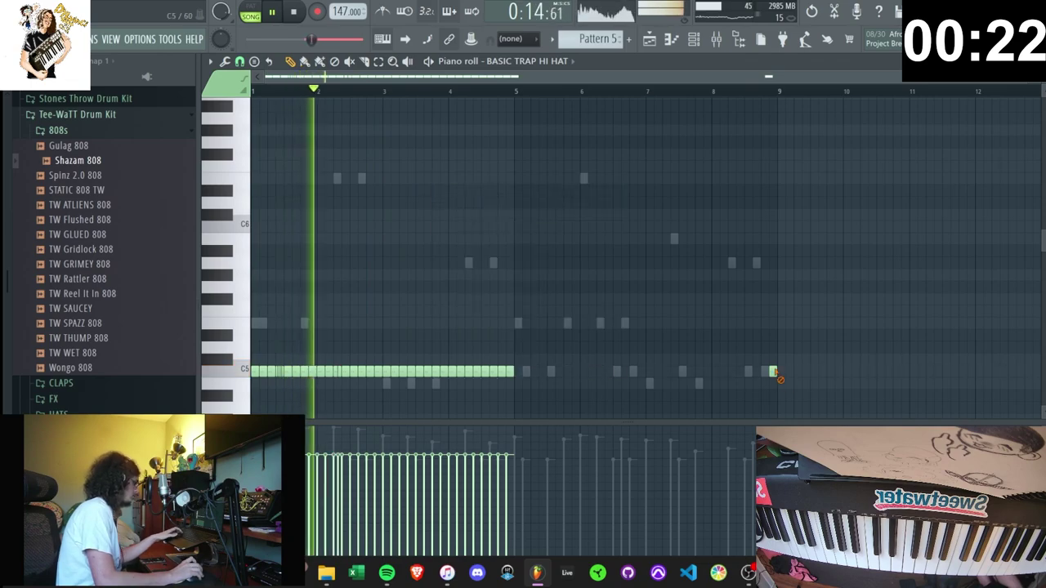
- Delete the remaining hi-hats after bar 2 and duplicate the first two bars into bars 3 and 4
{"action": "right_click", "coordinate": [774, 372]}
{"action": "right_click", "coordinate": [411, 372]}
{"action": "left_click_drag", "start_coordinate": [475, 378], "coordinate": [542, 376]}
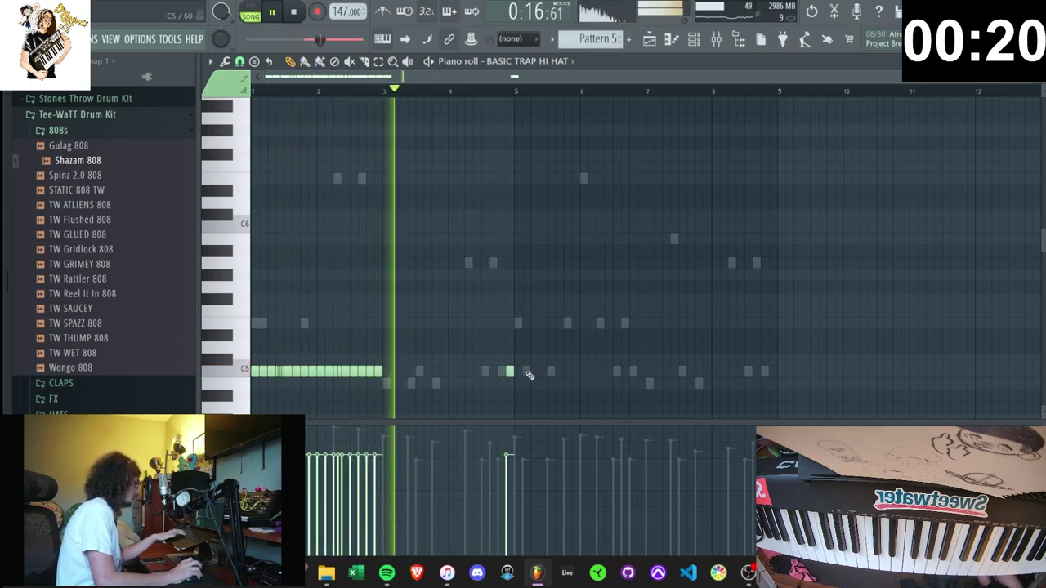
{"action": "right_click", "coordinate": [507, 371]}
{"action": "key", "text": "ctrl+b"}
{"action": "key", "text": "space"}
{"action": "key", "text": "ctrl+d"}
- Chop the first hi-hat note of bar 3 into a roll
{"action": "left_click", "coordinate": [390, 370]}
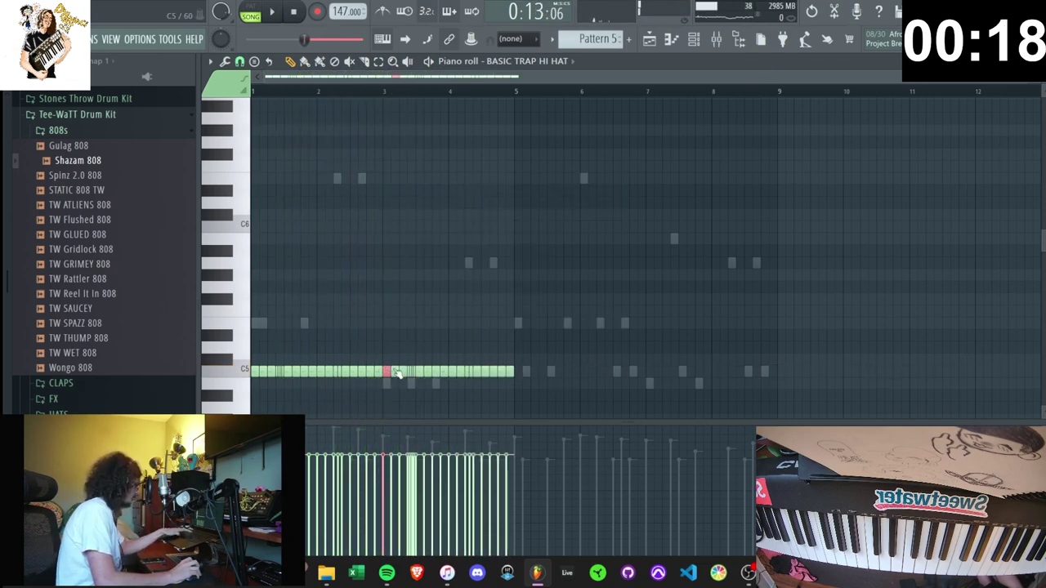
{"action": "key", "text": "alt+u"}
{"action": "key", "text": "space"}
{"action": "left_click", "coordinate": [602, 362]}
{"action": "key", "text": "ctrl+d"}
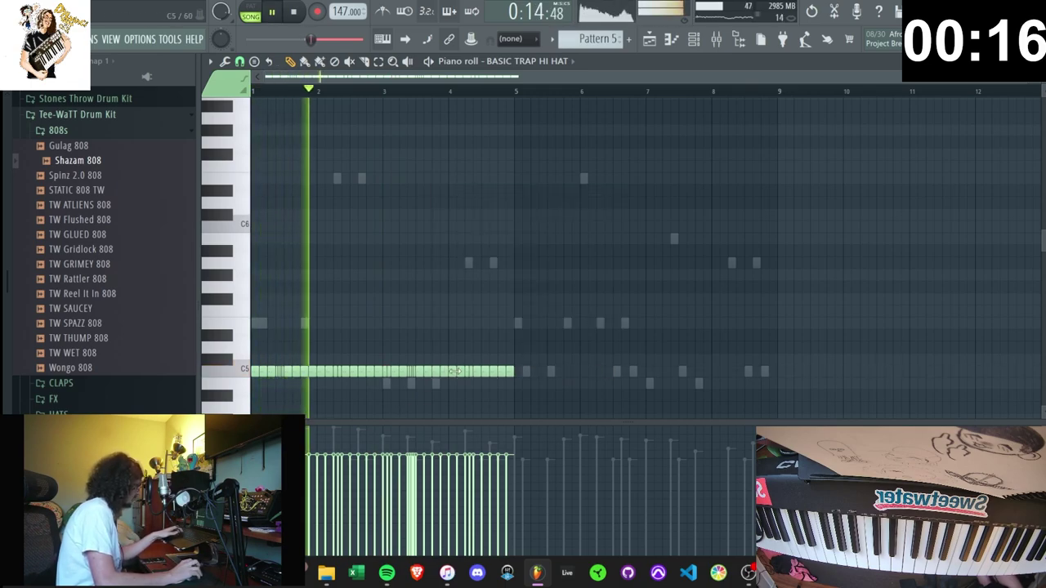
- Chop the hi-hat at the start of bar 4 into a roll and duplicate the four-bar hi-hat part into bars 5 to 8
{"action": "key", "text": "alt+u"}
{"action": "left_click", "coordinate": [599, 362]}
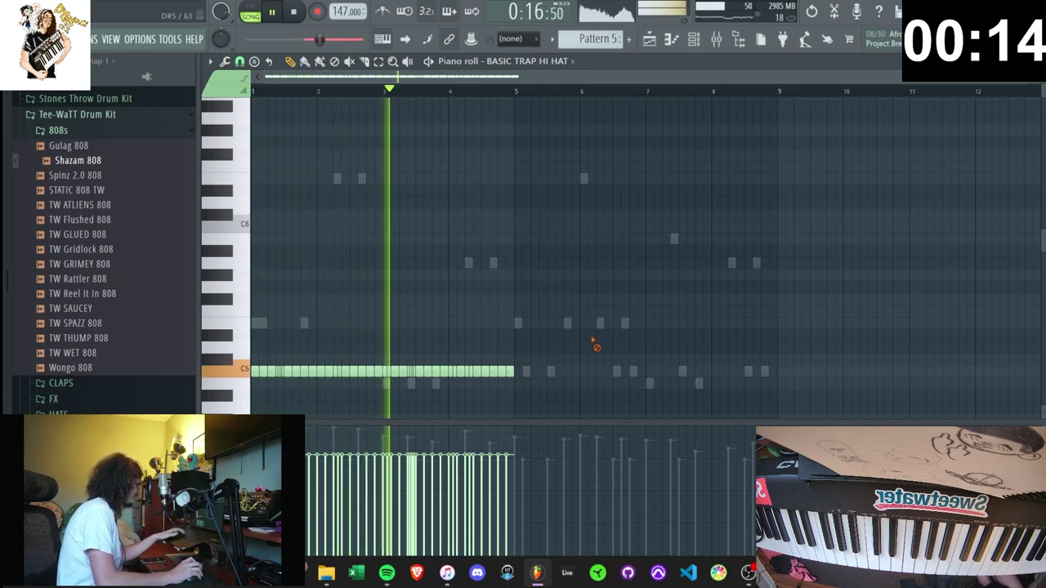
{"action": "key", "text": "ctrl+b"}
{"action": "key", "text": "Escape"}
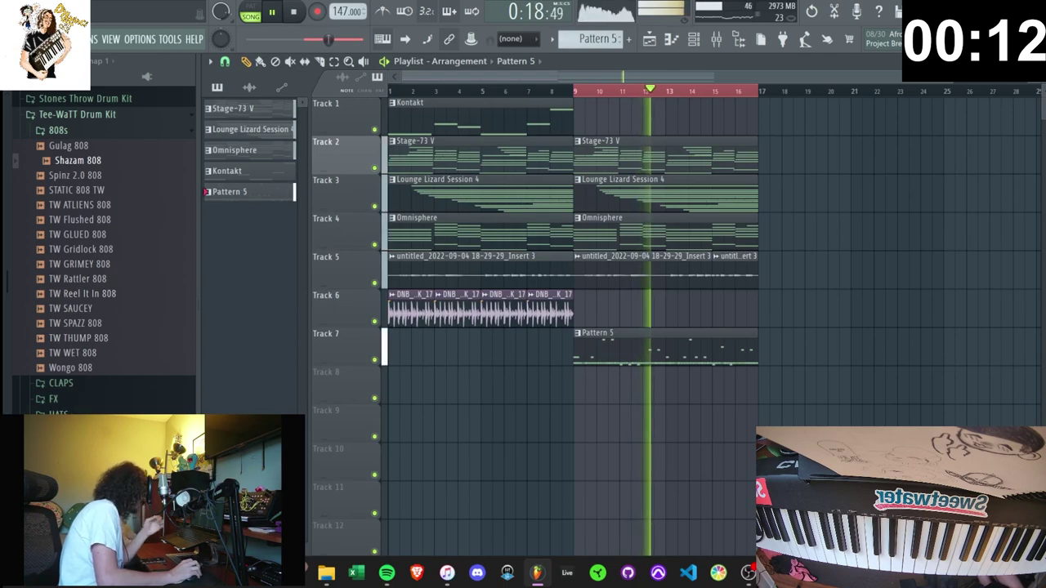
- Place the kit's NOSE BLEED KICK sample on Track 8 at bar 9 of the playlist
{"action": "left_click", "coordinate": [60, 430]}
{"action": "key", "text": "space"}
{"action": "left_click_drag", "start_coordinate": [74, 490], "coordinate": [571, 392]}
{"action": "key", "text": "space"}
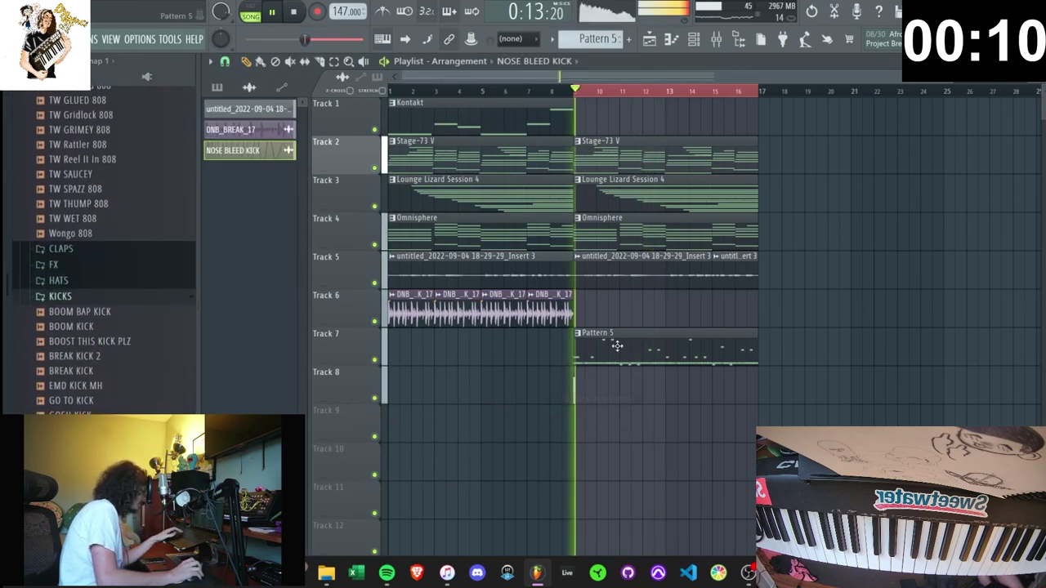
- Place a second NOSE BLEED KICK on Track 8 at bar 13, removing the misplaced one in bar 10
{"action": "left_click", "coordinate": [608, 390]}
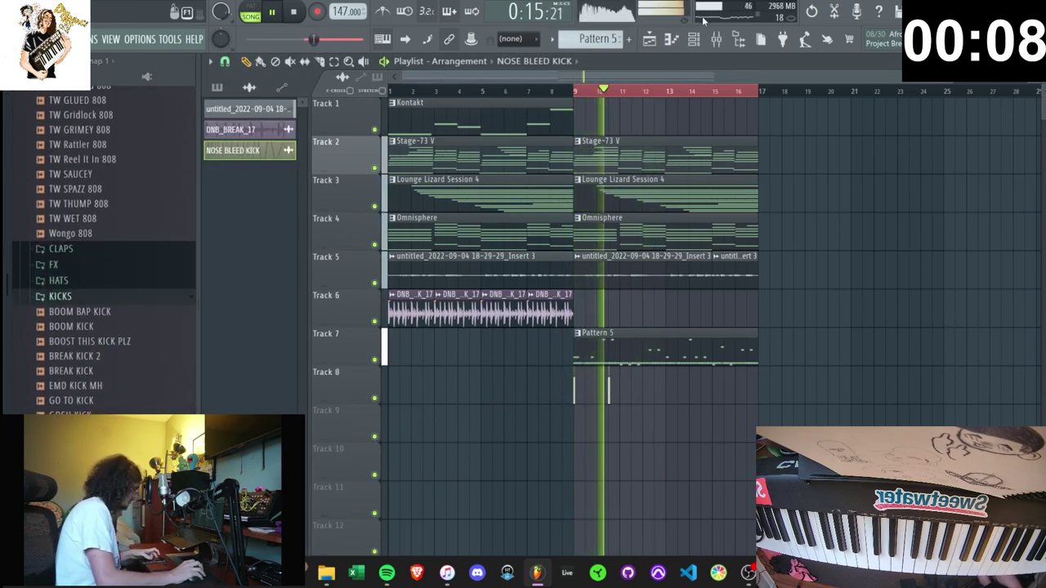
{"action": "left_click", "coordinate": [693, 38]}
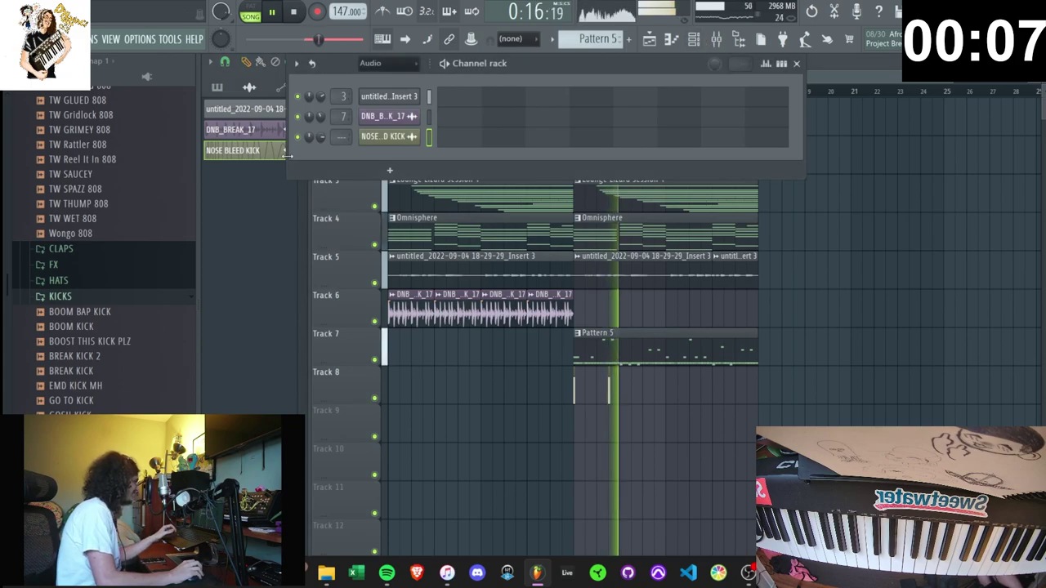
{"action": "left_click", "coordinate": [613, 384]}
{"action": "right_click", "coordinate": [611, 387]}
{"action": "left_click", "coordinate": [666, 392]}
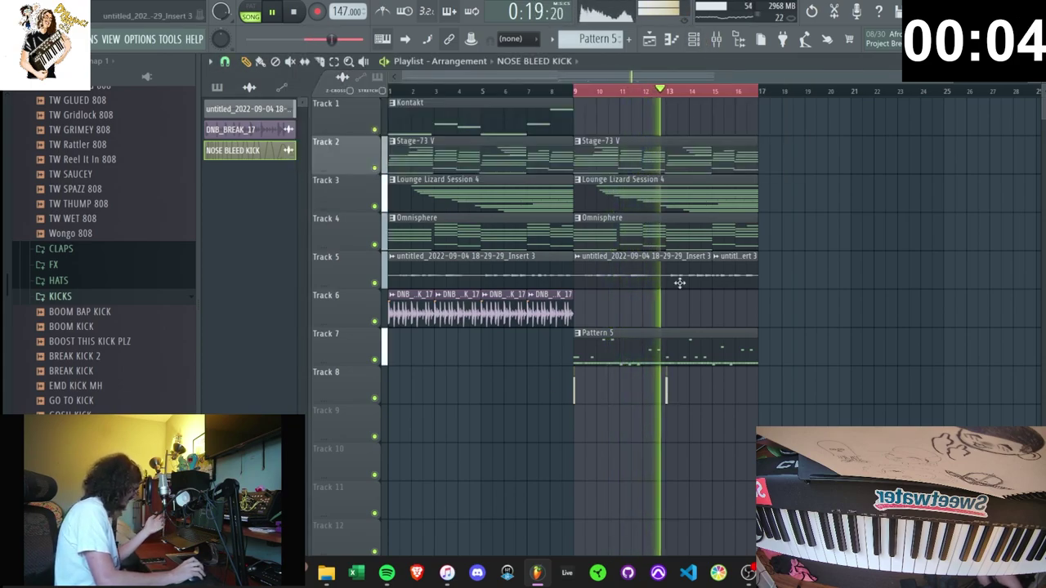
- Stop playback and clear the time selection over the second section of the playlist
{"action": "key", "text": "space"}
{"action": "scroll", "coordinate": [752, 96], "scroll_direction": "down", "scroll_amount": 2}
{"action": "left_click_drag", "start_coordinate": [533, 92], "coordinate": [567, 97]}
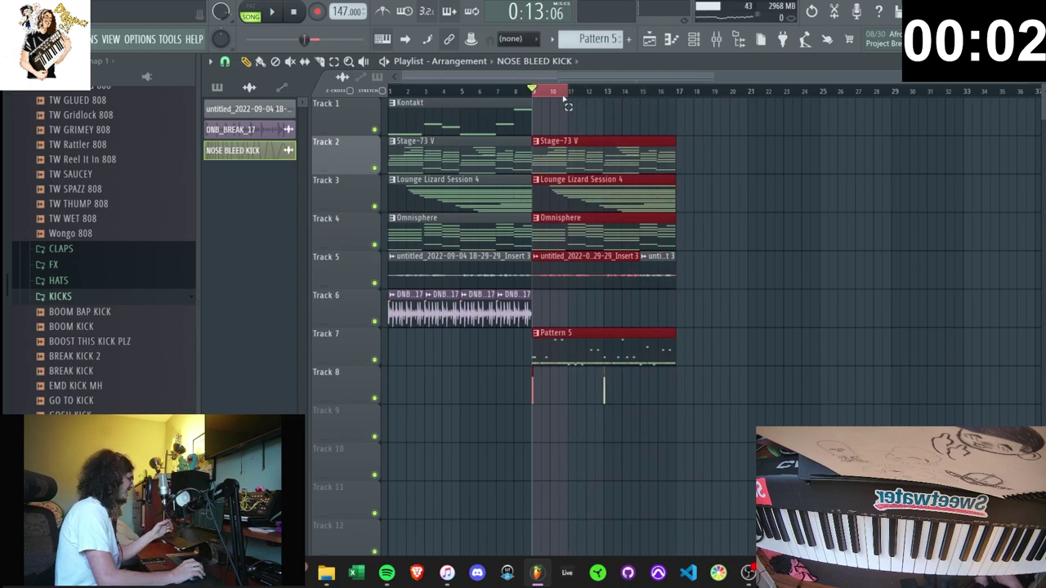
{"action": "left_click", "coordinate": [535, 95]}
{"action": "left_click", "coordinate": [696, 41]}
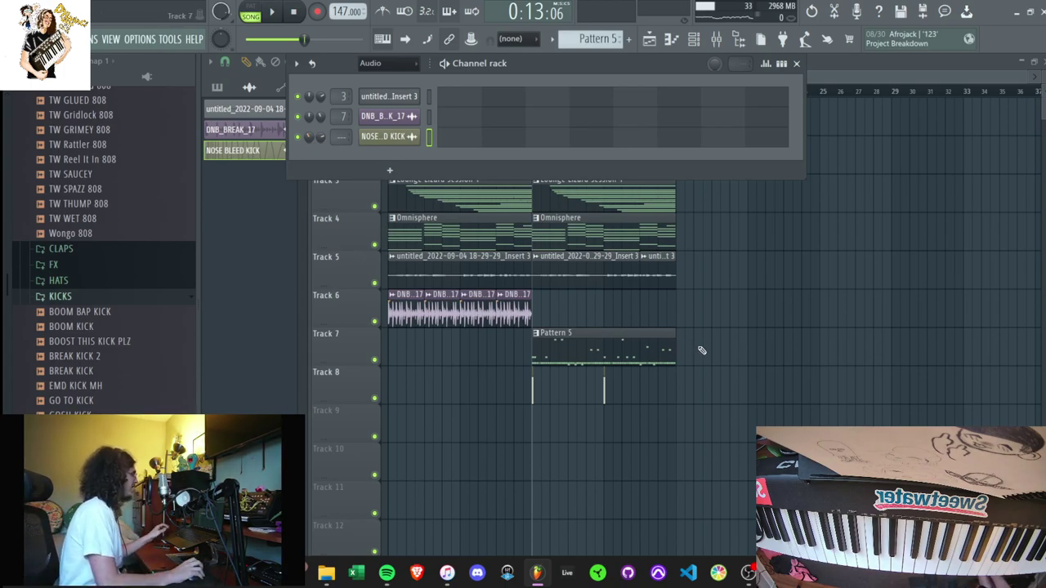
- Move the second section's clips to start at bar 17 and duplicate the first eight bars into bars 9 to 16
{"action": "left_click_drag", "start_coordinate": [700, 393], "coordinate": [688, 148]}
{"action": "left_click_drag", "start_coordinate": [563, 328], "coordinate": [346, 90]}
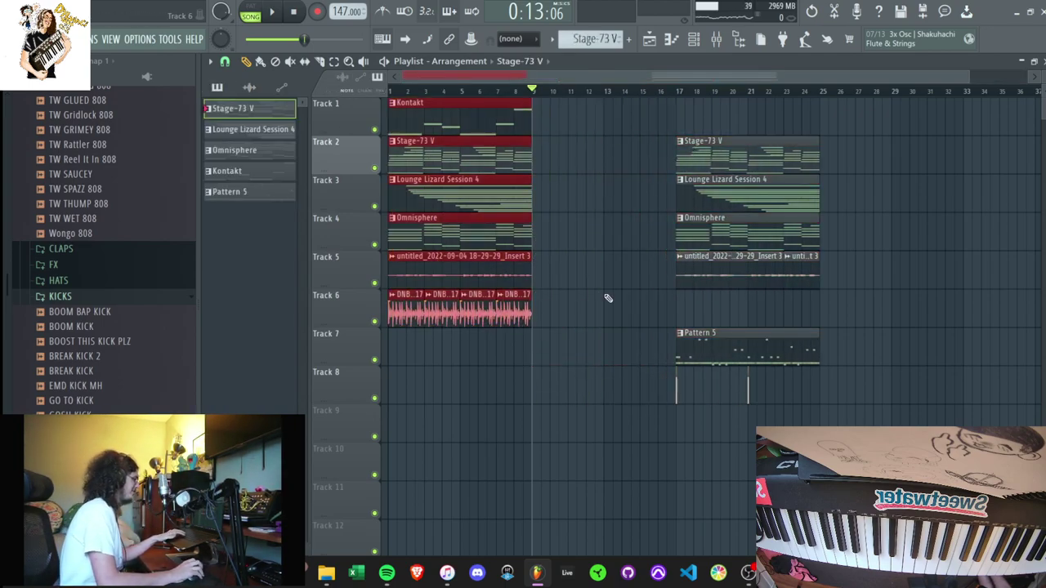
{"action": "key", "text": "ctrl+b"}
{"action": "key", "text": "ctrl+d"}
- Delete the Kontakt bass and DNB break clips from bars 1 to 8 to leave a drumless intro
{"action": "right_click", "coordinate": [461, 126]}
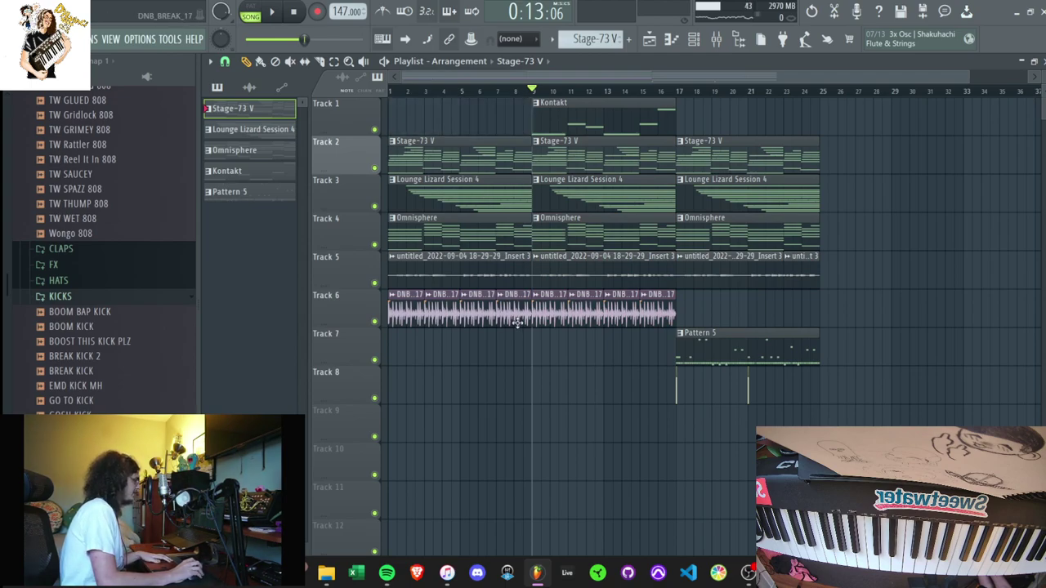
{"action": "right_click", "coordinate": [513, 311]}
- Duplicate the programmed-drum section in bars 17 to 24 so it repeats from bar 25
{"action": "left_click_drag", "start_coordinate": [843, 366], "coordinate": [676, 96]}
{"action": "key", "text": "ctrl+b"}
{"action": "key", "text": "ctrl+d"}
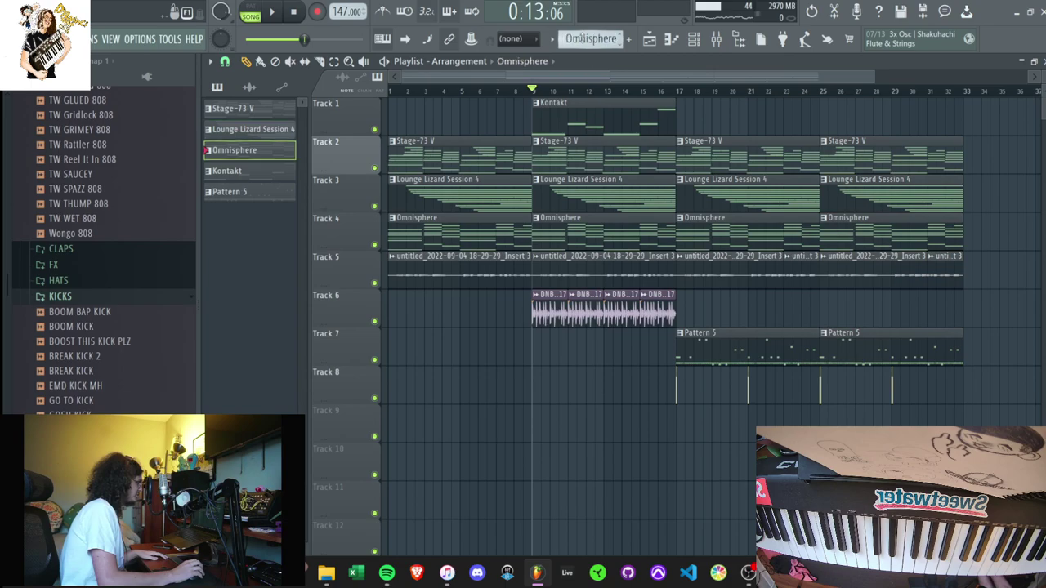
- Split Pattern 5 by channel, stack its hi-hat, snare, blip and open-hat clips on Tracks 8 to 11 at bar 17, and start Shazam 808 at bar 19
{"action": "left_click", "coordinate": [561, 44]}
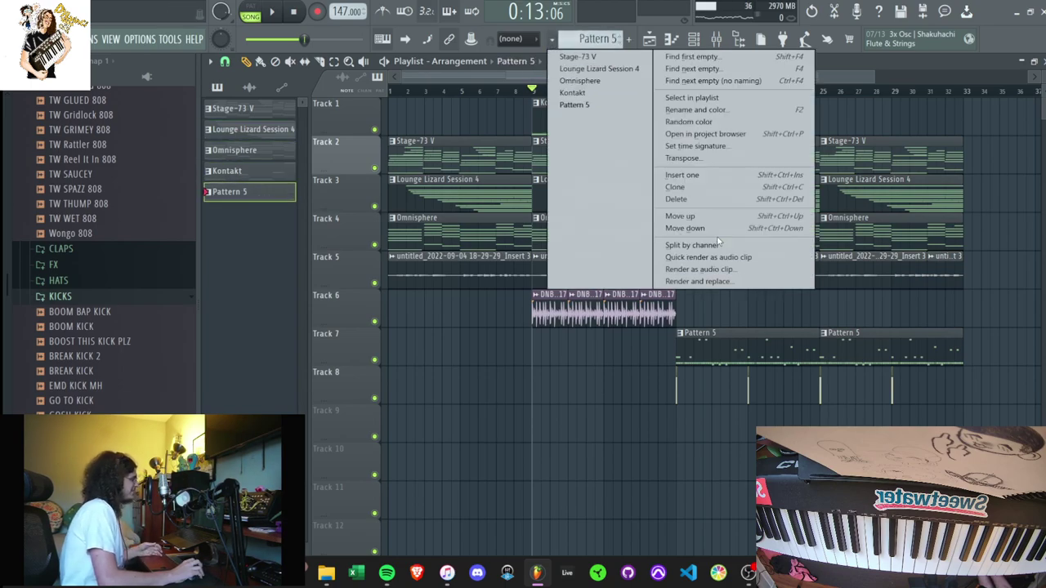
{"action": "left_click", "coordinate": [692, 246]}
{"action": "left_click_drag", "start_coordinate": [782, 396], "coordinate": [712, 405]}
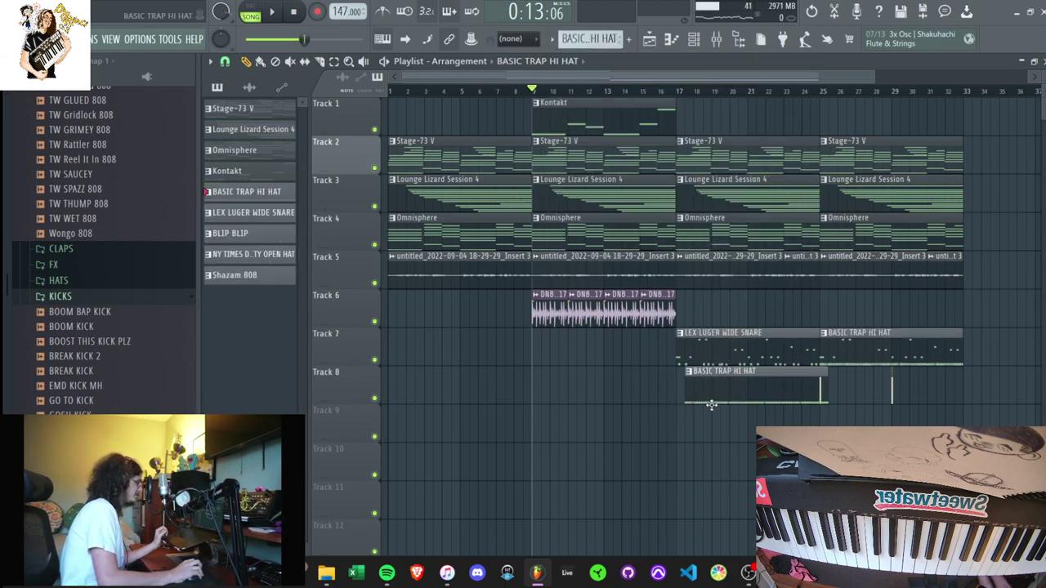
{"action": "left_click_drag", "start_coordinate": [715, 351], "coordinate": [718, 430]}
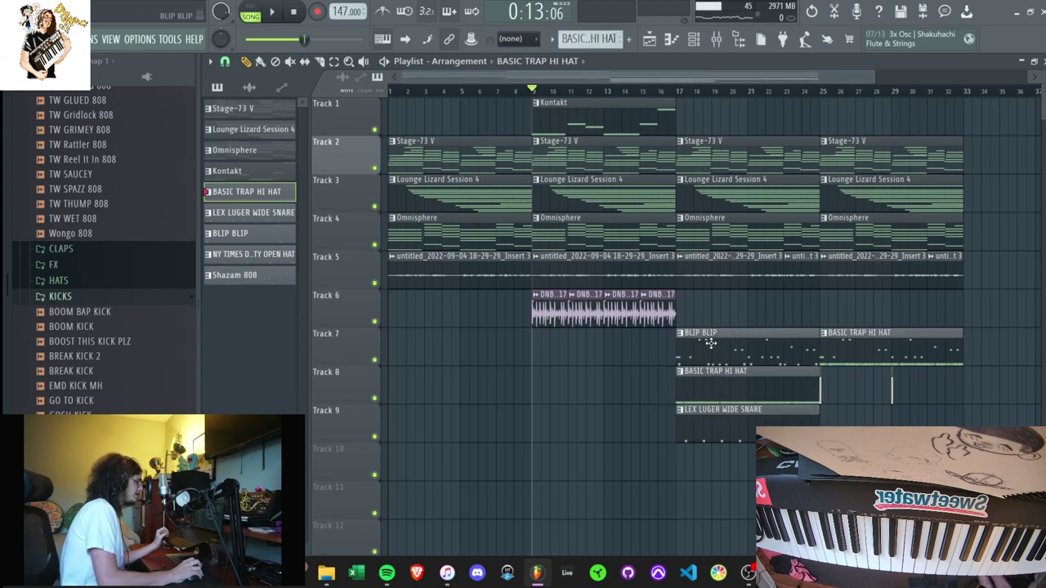
{"action": "left_click_drag", "start_coordinate": [711, 344], "coordinate": [712, 467]}
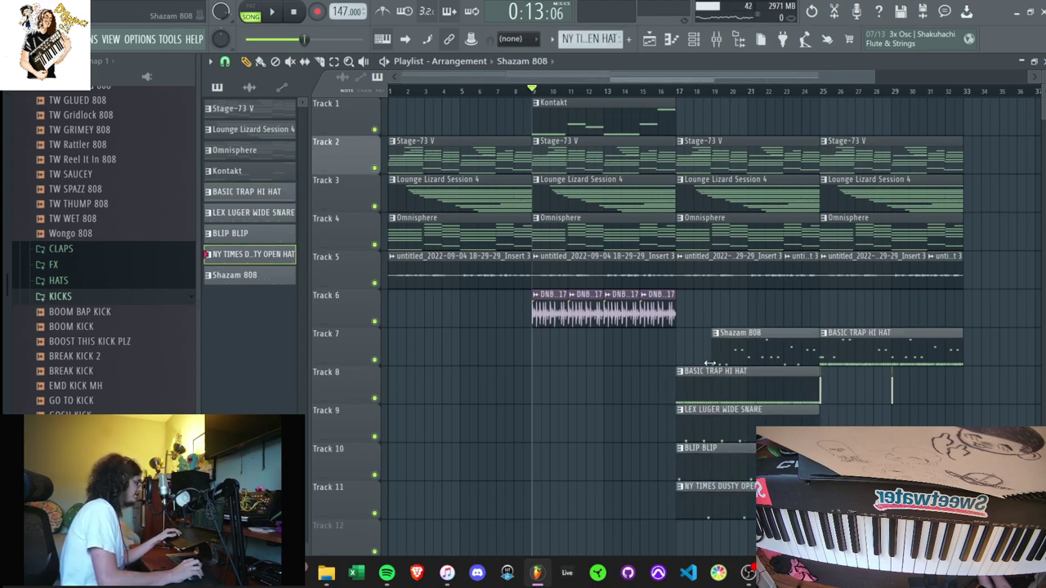
- Play the arrangement from the start and delete the Lounge Lizard Session 4 clip from bars 1 to 8
{"action": "key", "text": "space"}
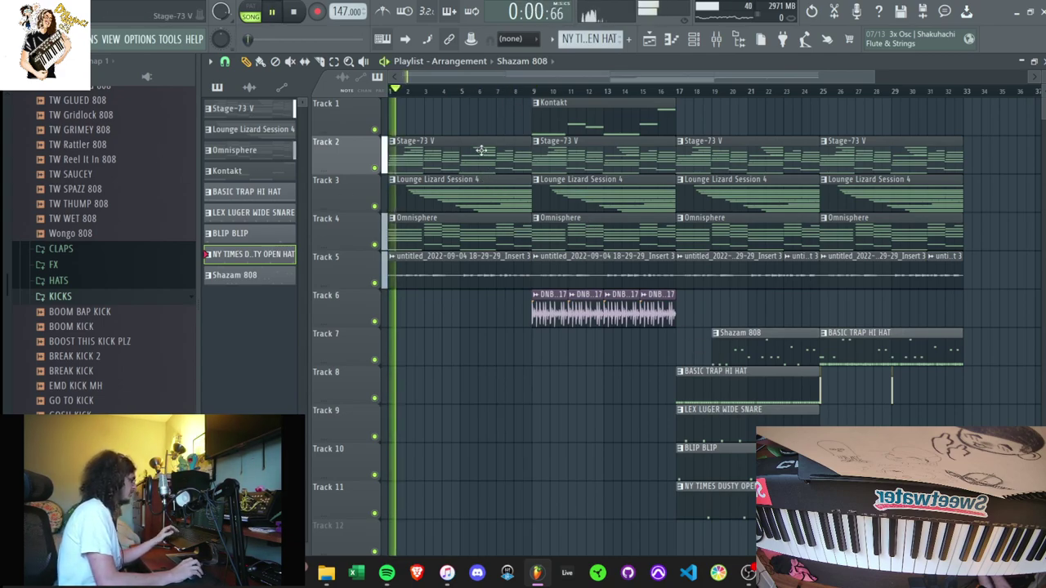
{"action": "right_click", "coordinate": [470, 196]}
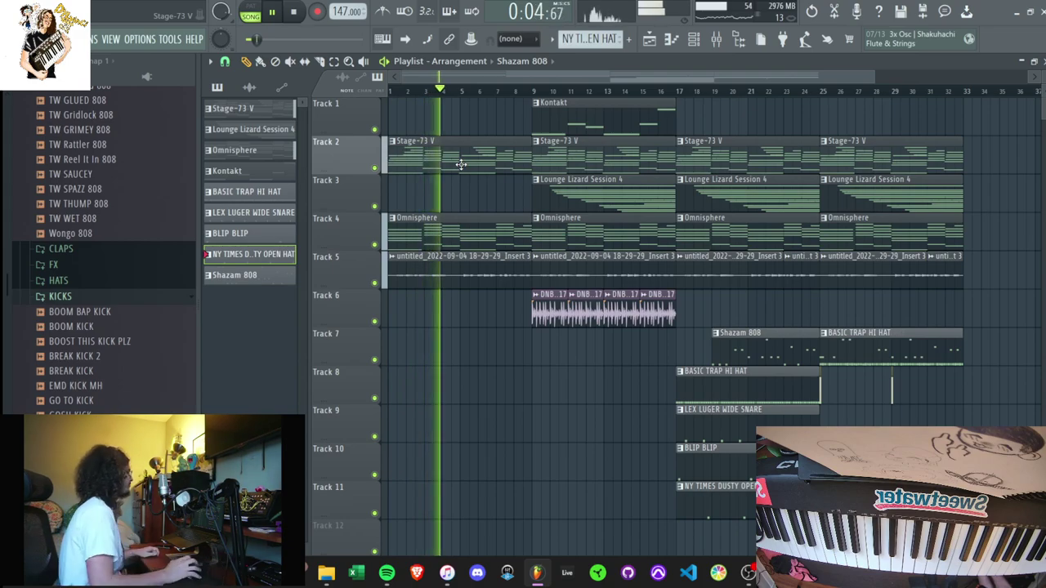
- Place the Dylvinci Tag sample from Dylvinci Loop Kit Vol. 4 at bar 7 on Track 7 and delete Track 5's audio from bars 17 to 24
{"action": "left_click", "coordinate": [7, 333]}
{"action": "left_click", "coordinate": [63, 349]}
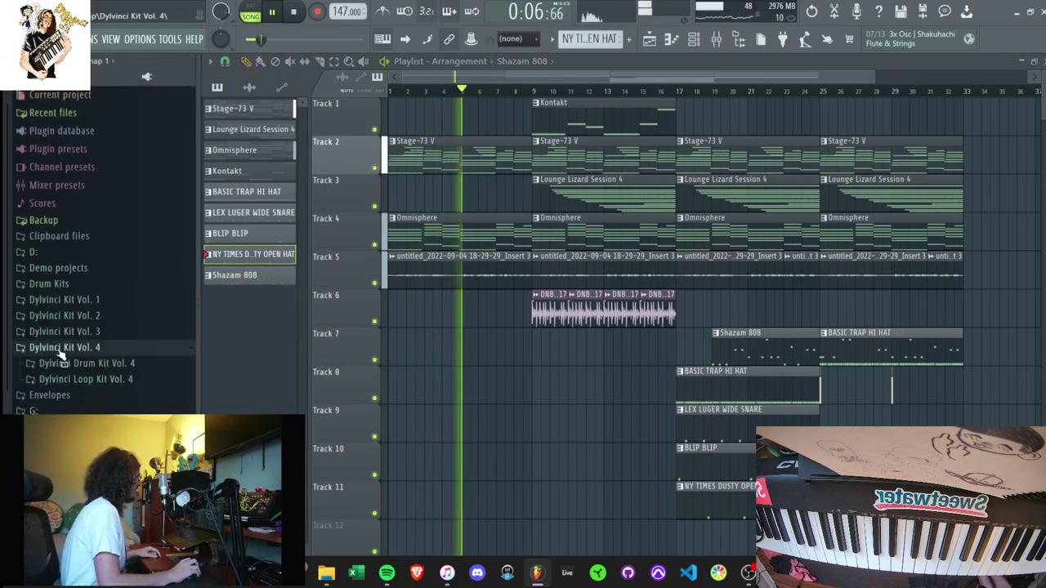
{"action": "left_click", "coordinate": [85, 379]}
{"action": "left_click_drag", "start_coordinate": [90, 515], "coordinate": [499, 350]}
{"action": "key", "text": "F6"}
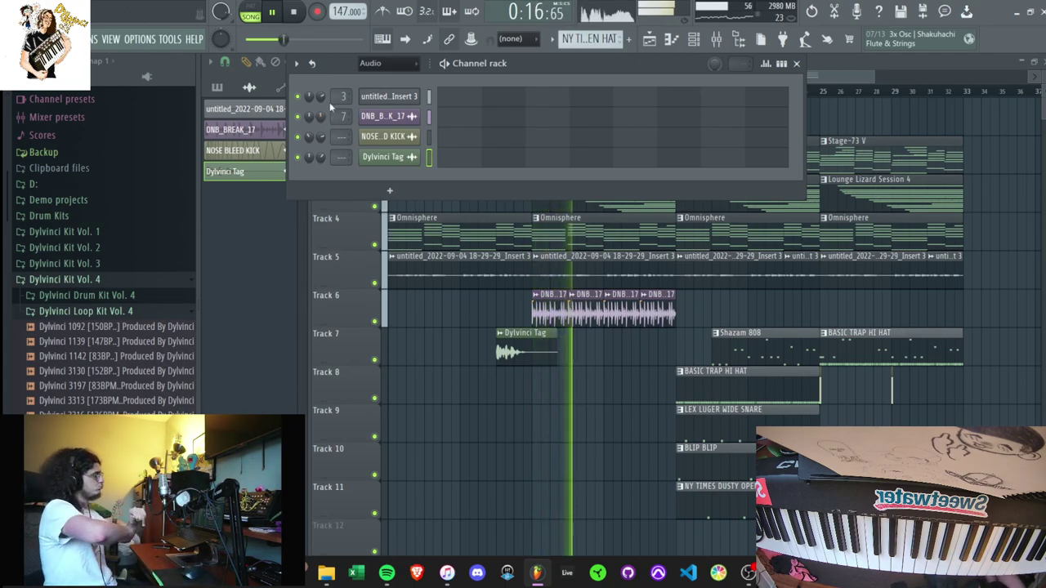
{"action": "right_click", "coordinate": [707, 282]}
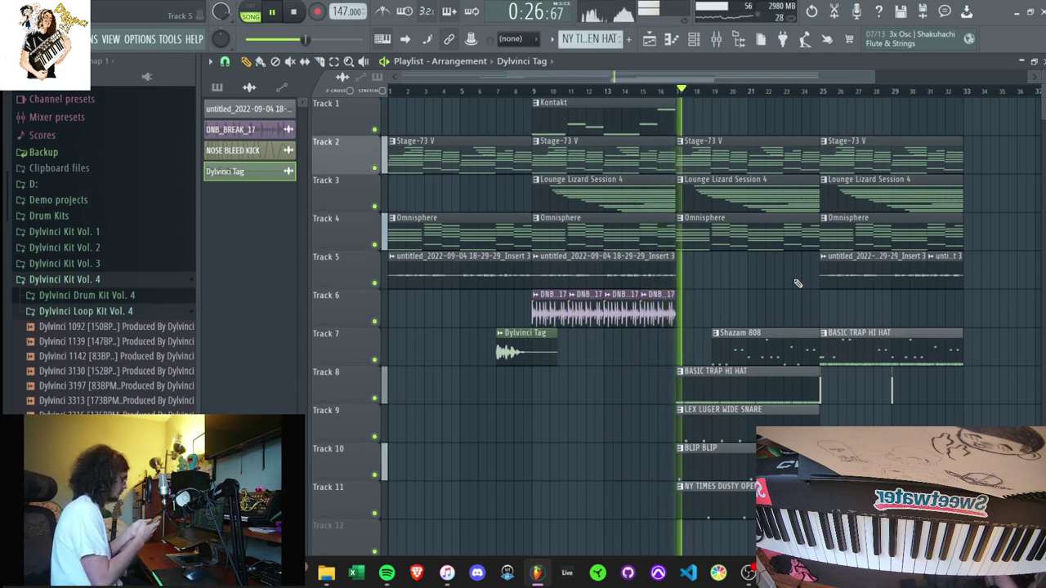
- Set the channel rack to show all channels and collapse the Dylvinci Loop Kit Vol. 4 folder in the browser
{"action": "left_click", "coordinate": [695, 39]}
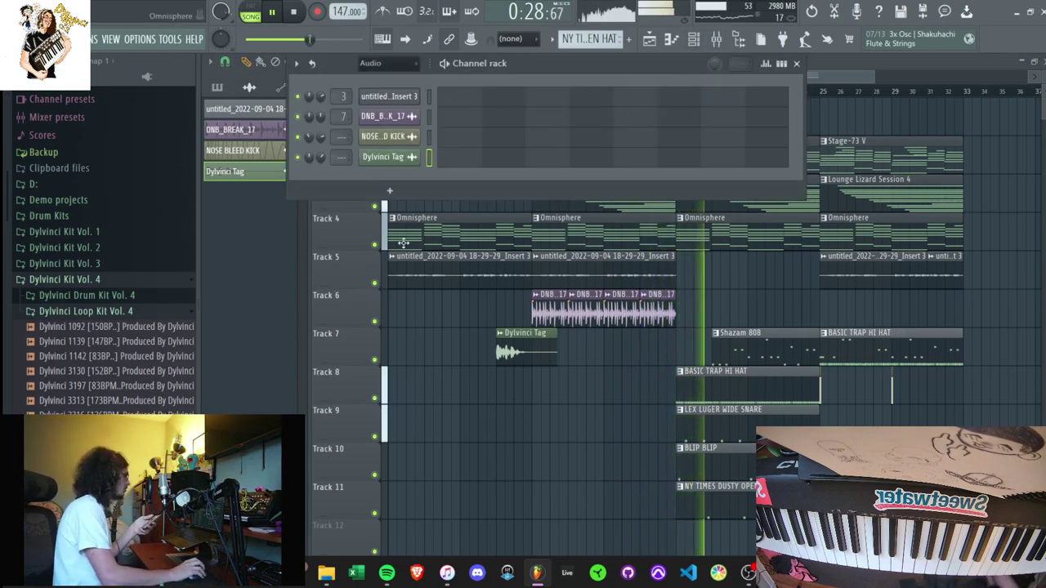
{"action": "left_click", "coordinate": [405, 65]}
{"action": "left_click", "coordinate": [390, 78]}
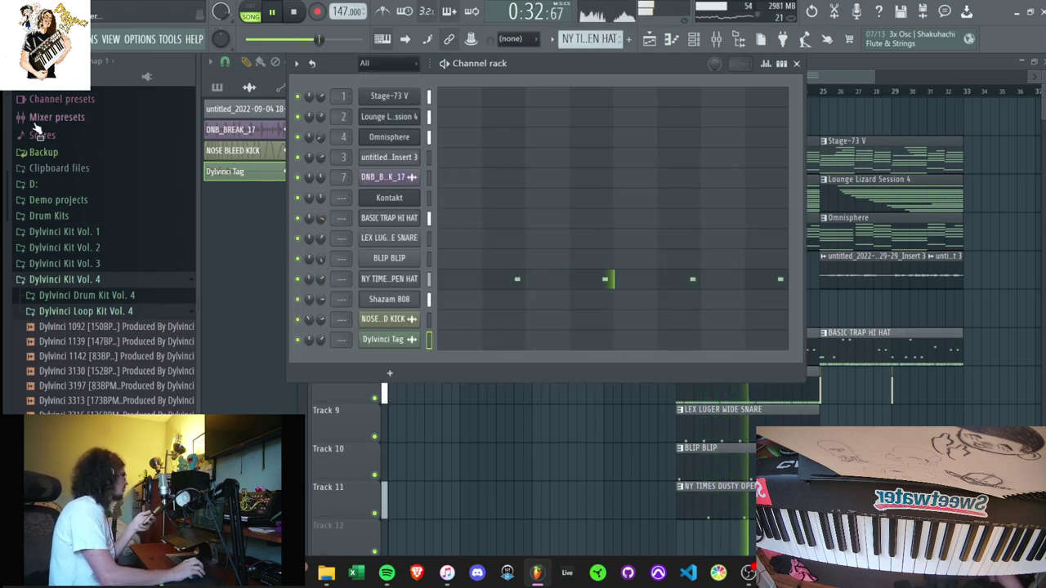
{"action": "left_click", "coordinate": [104, 312]}
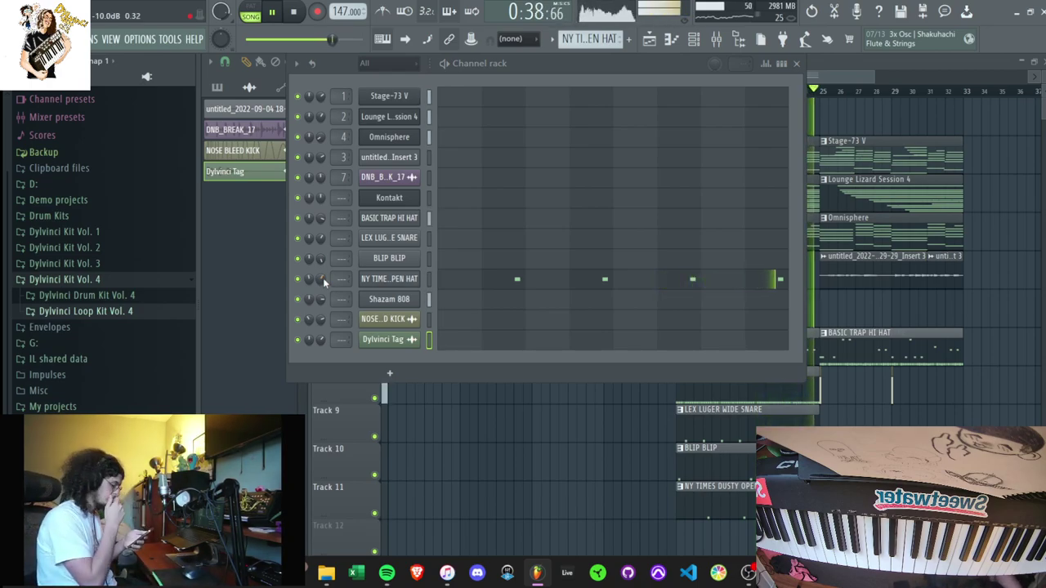
{"action": "right_click", "coordinate": [321, 335]}
{"action": "key", "text": "Escape"}
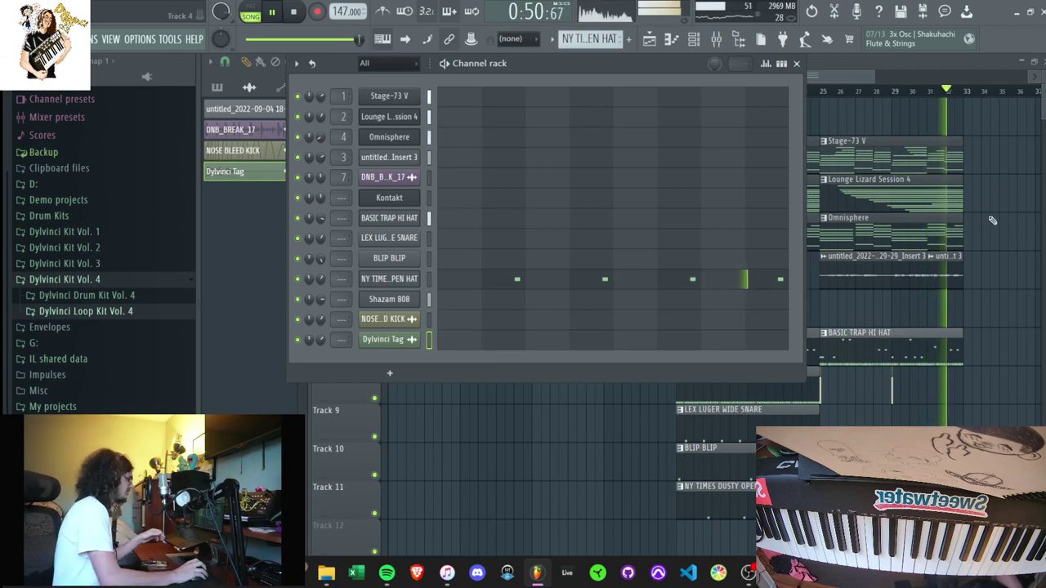
- Duplicate all playlist clips in bars 9 to 32 so the copy starts at bar 33
{"action": "key", "text": "F6"}
{"action": "key", "text": "ctrl+z"}
{"action": "left_click_drag", "start_coordinate": [954, 520], "coordinate": [548, 92]}
{"action": "key", "text": "ctrl+b"}
- Play from bar 33, delete Track 5's audio from bars 33 to 40 and stop playback with the clips deselected
{"action": "left_click", "coordinate": [560, 91]}
{"action": "right_click", "coordinate": [611, 271]}
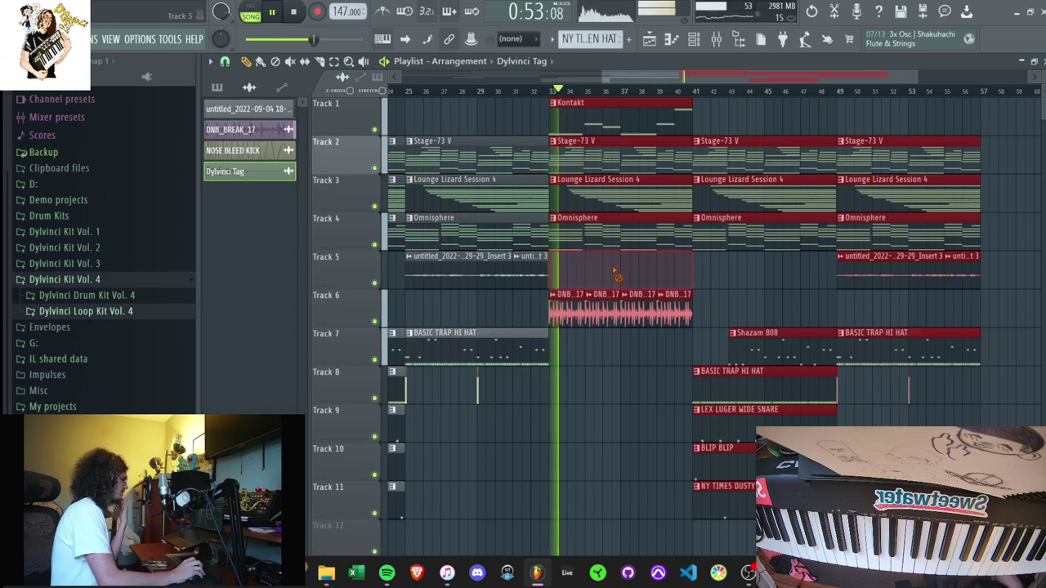
{"action": "left_click", "coordinate": [700, 266], "text": "ctrl"}
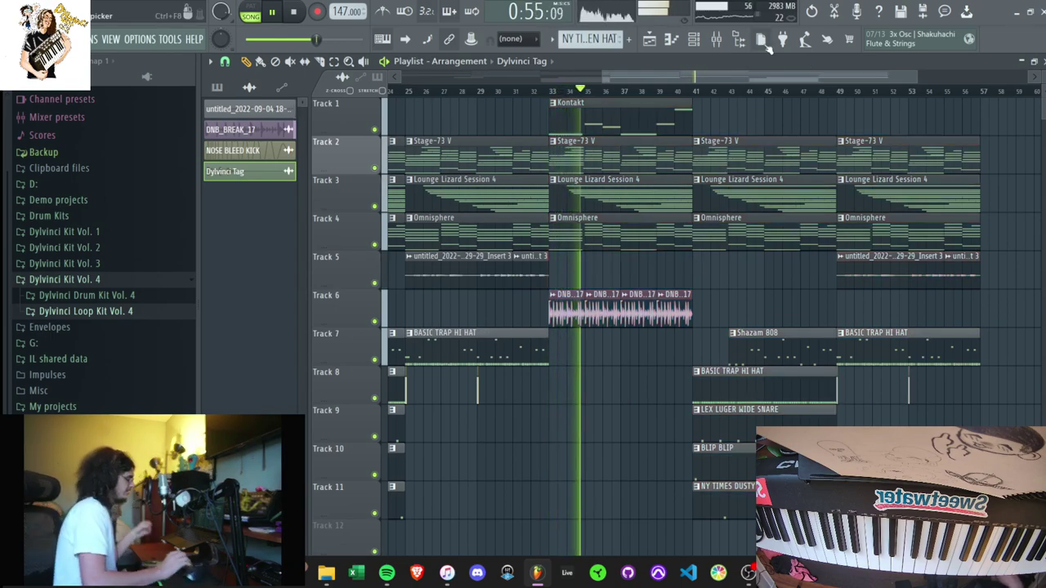
{"action": "key", "text": "space"}
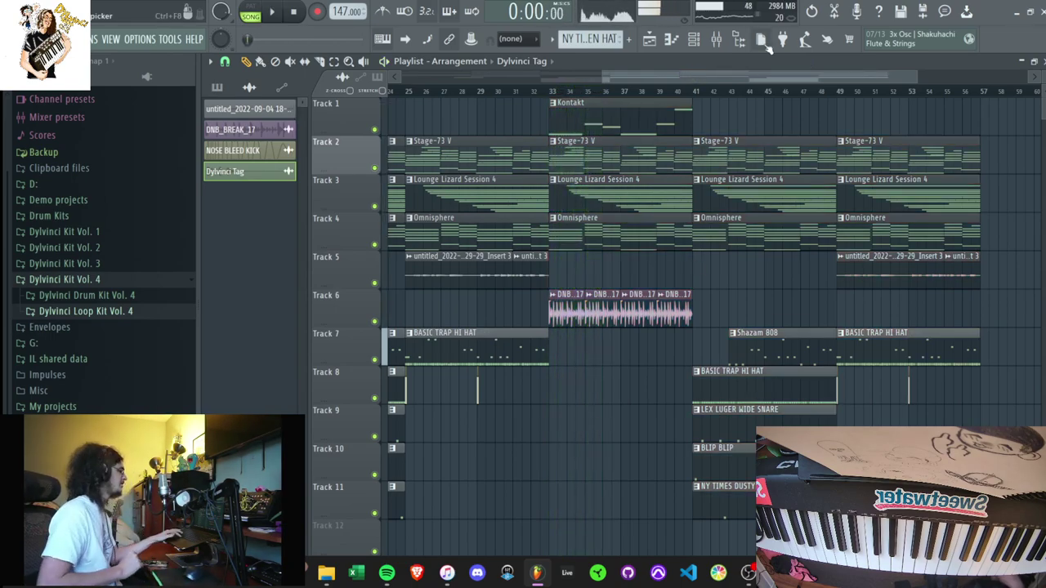